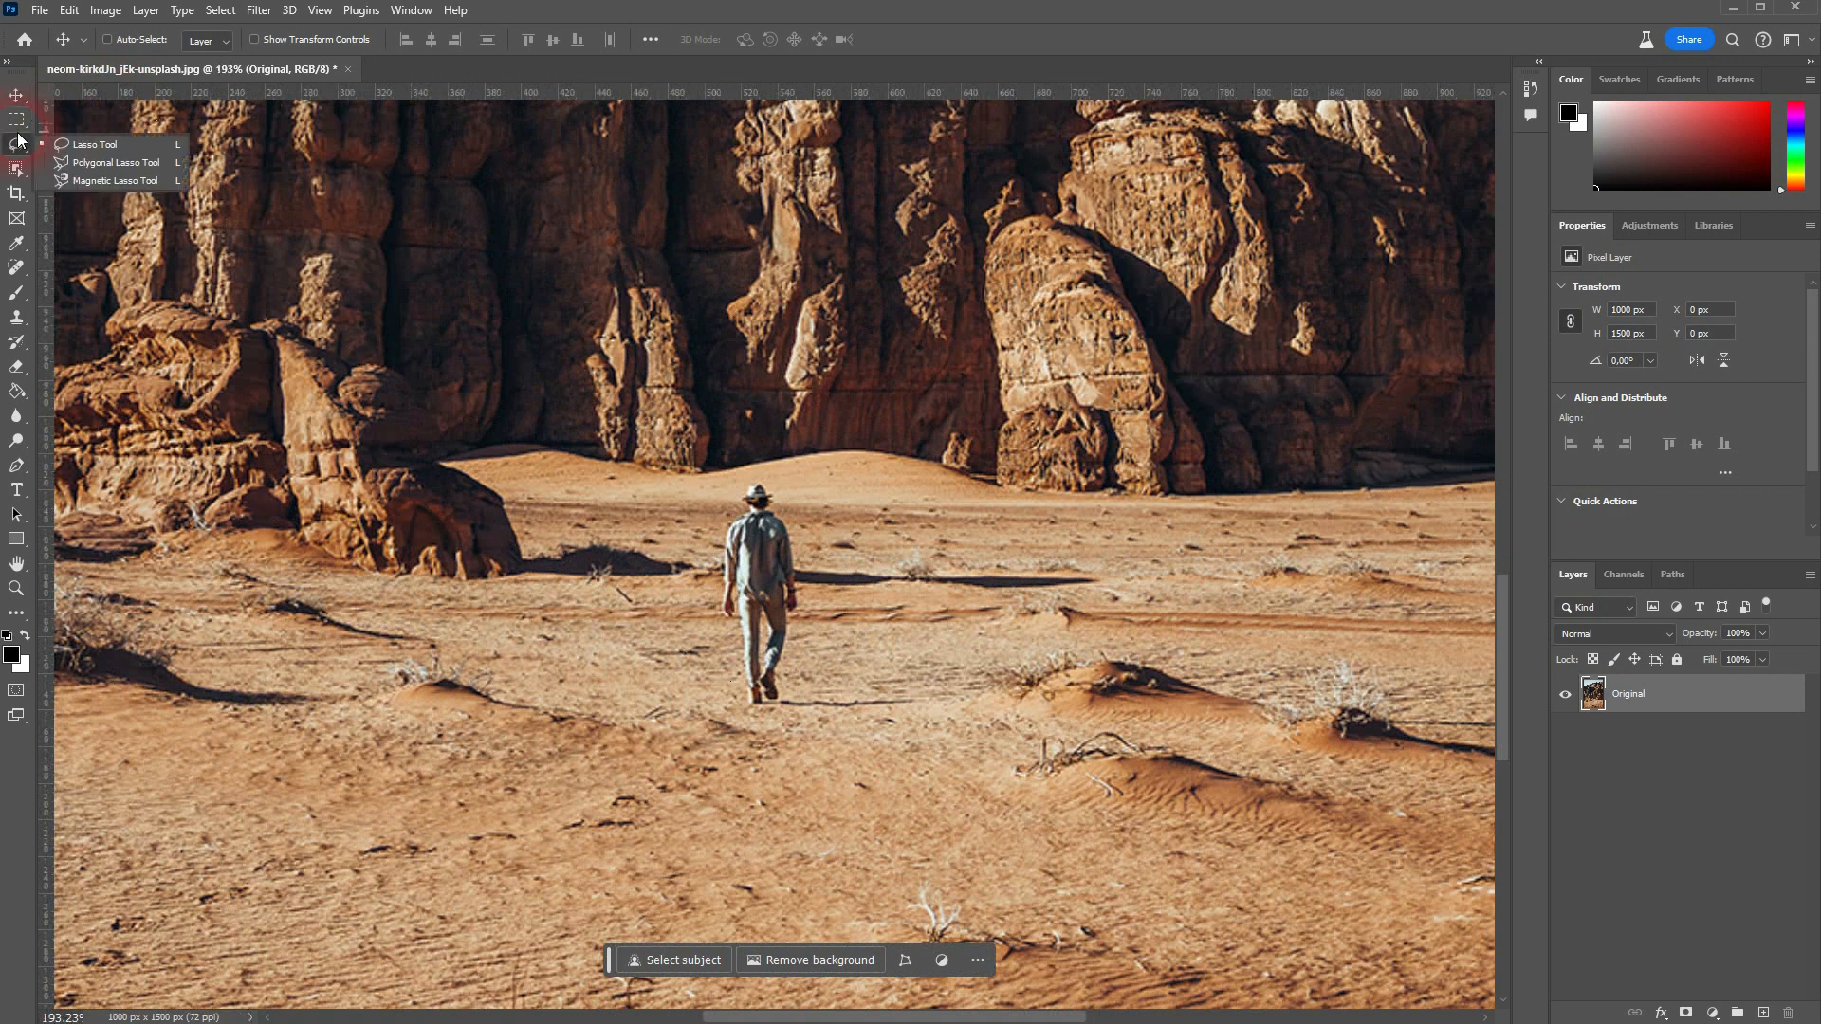
- Lasso a loose area around the walking man and generatively fill it with the prompt "no person"
{"action": "left_click", "coordinate": [87, 145]}
{"action": "mouse_move", "coordinate": [740, 438]}
{"action": "left_mouse_down"}
{"action": "mouse_move", "coordinate": [669, 532]}
{"action": "mouse_move", "coordinate": [661, 633]}
{"action": "left_mouse_up"}
{"action": "left_click_drag", "start_coordinate": [845, 498], "coordinate": [847, 503]}
{"action": "left_click", "coordinate": [612, 768]}
{"action": "type", "text": "no person"}
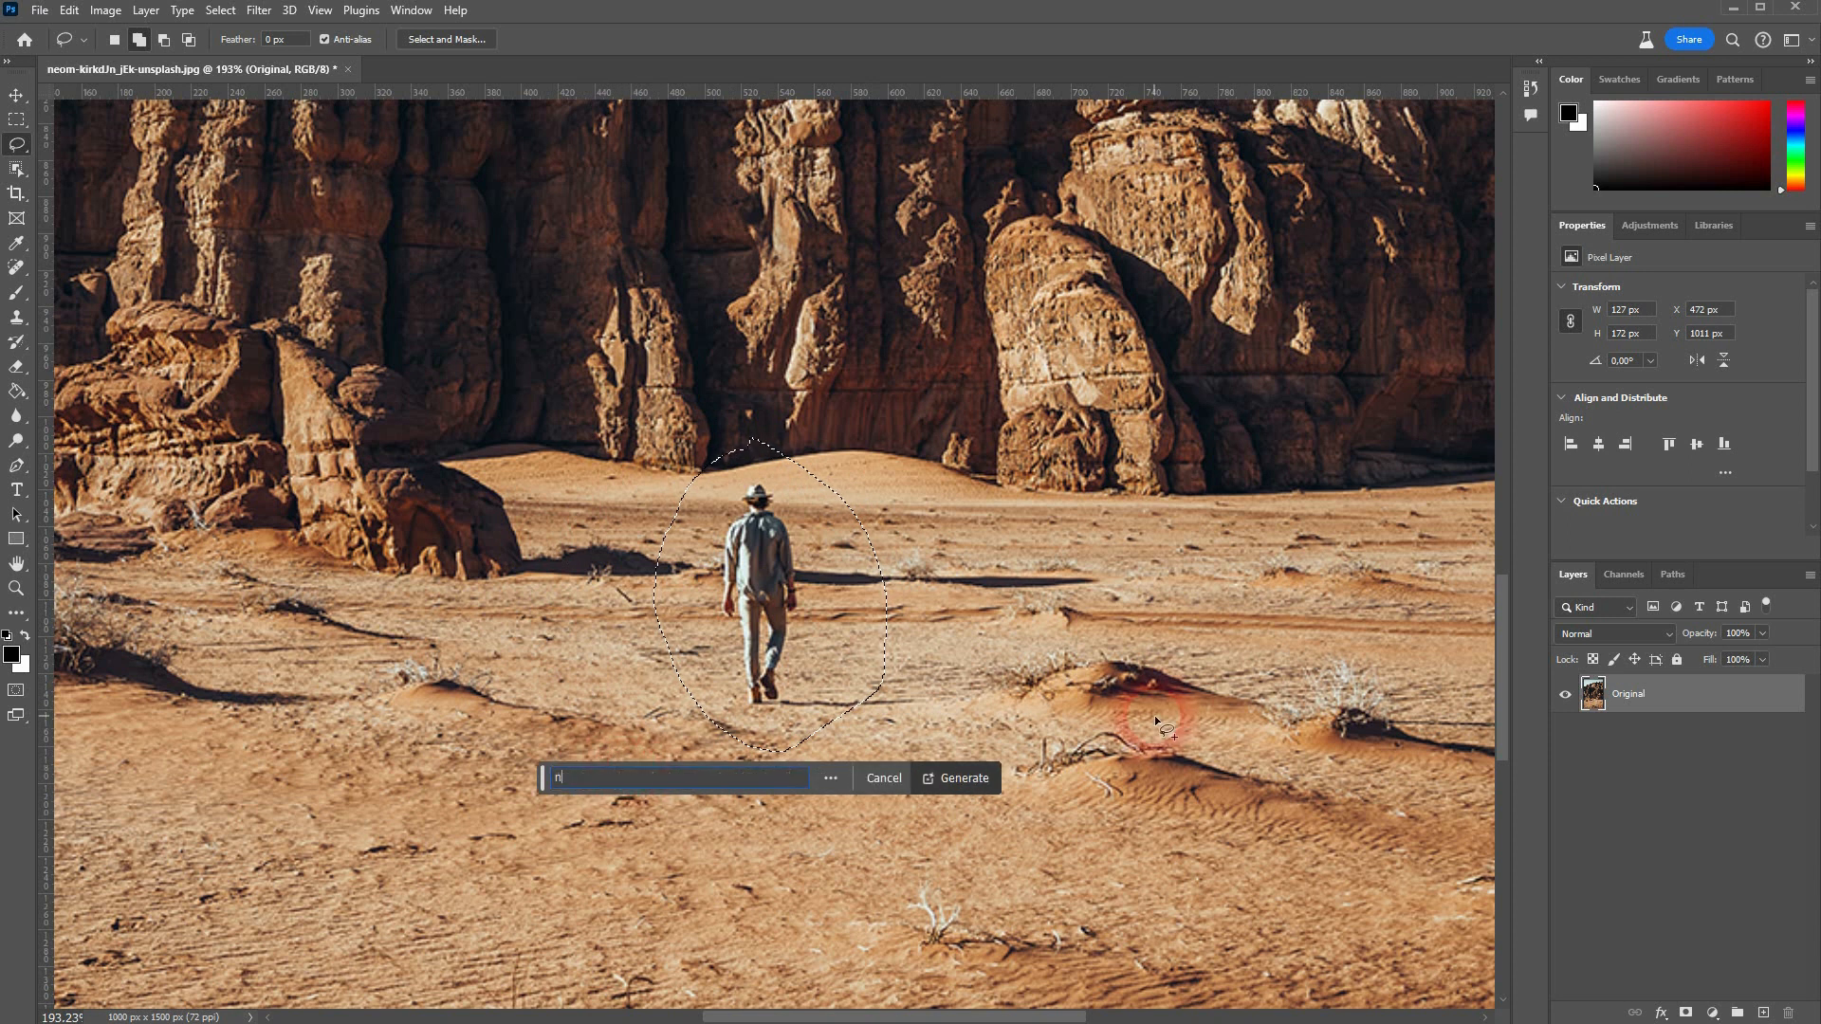
{"action": "key", "text": "Return"}
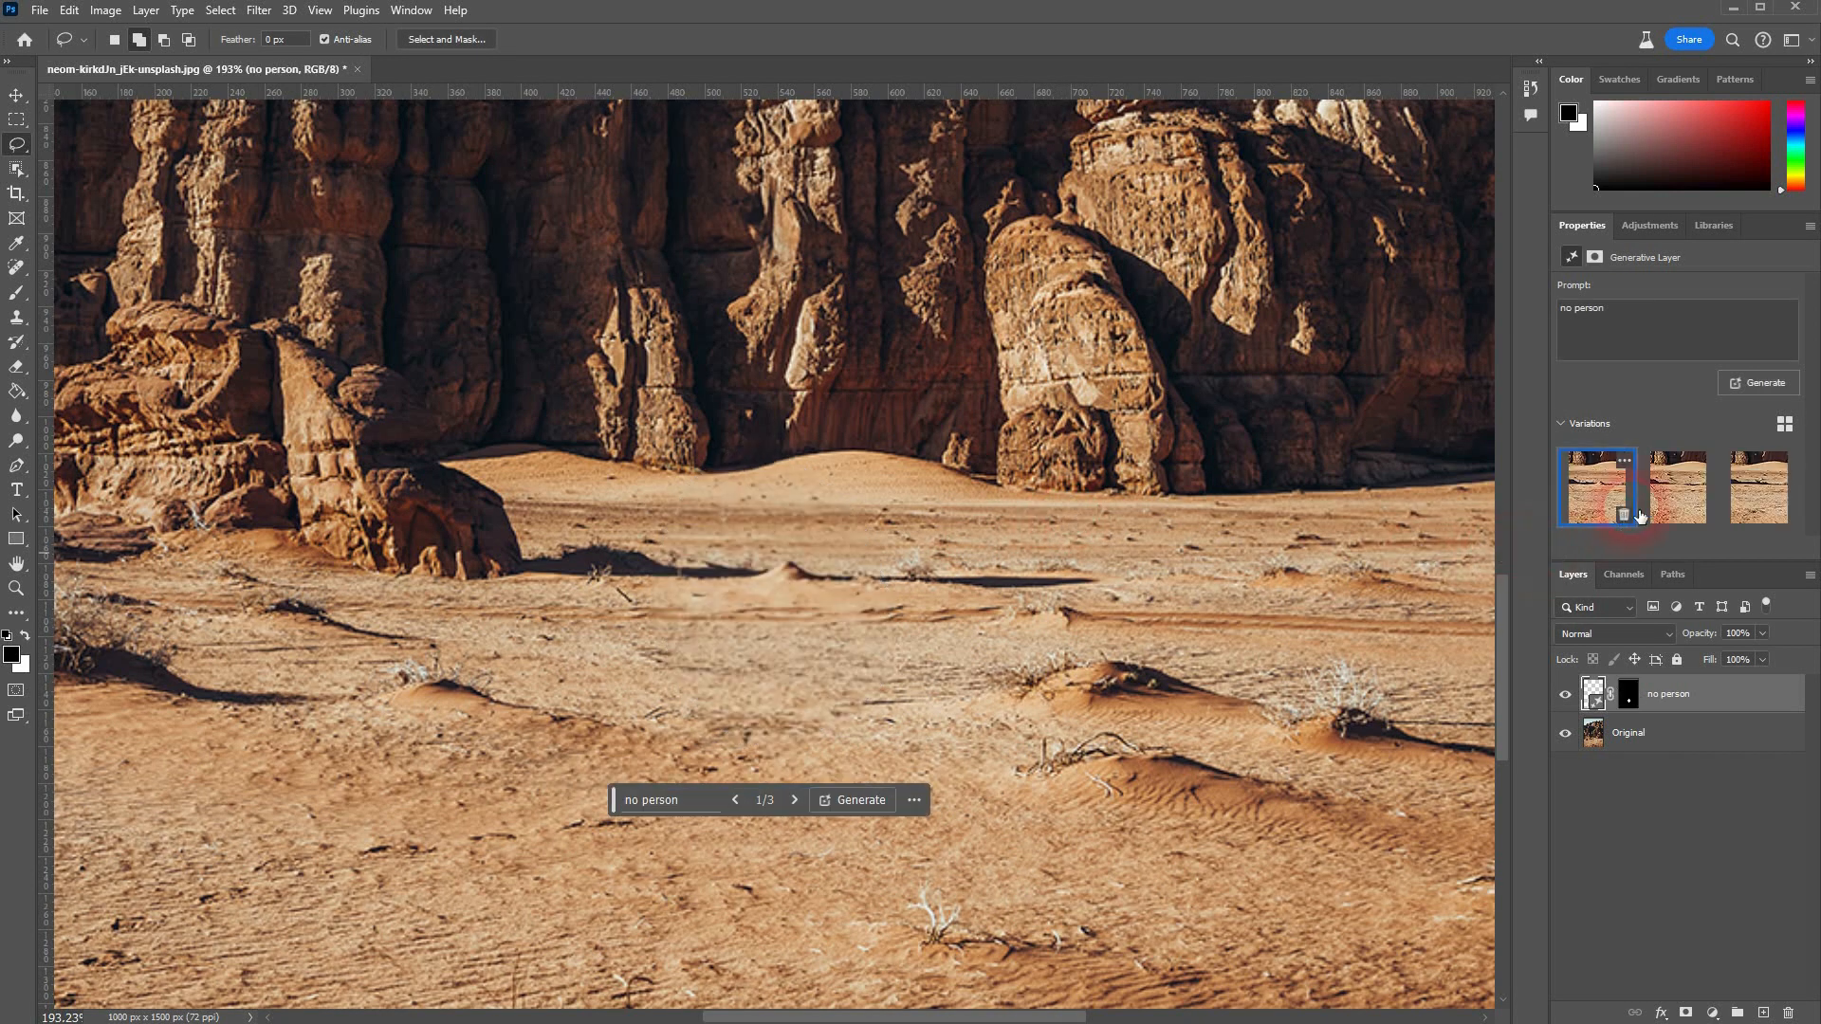
- Compare the generated variations of the "no person" fill and choose the third one
{"action": "left_click", "coordinate": [1677, 488]}
{"action": "left_click", "coordinate": [1762, 503]}
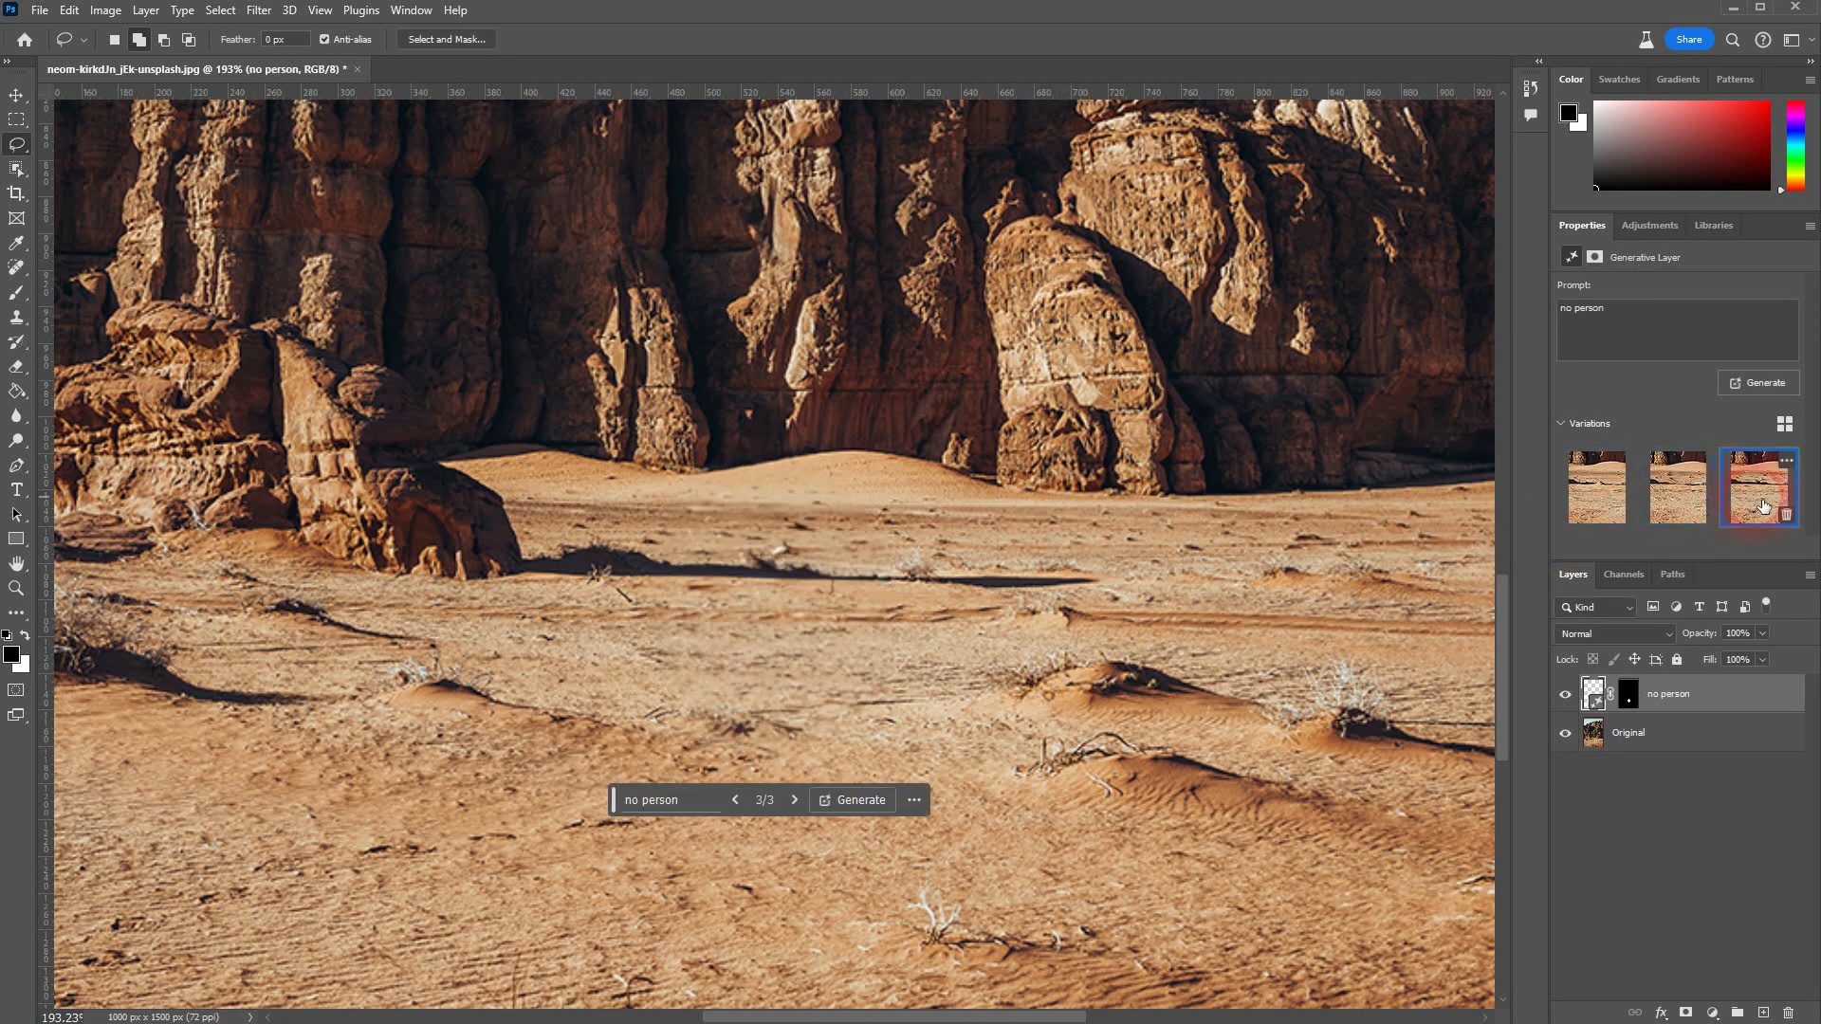
{"action": "left_click", "coordinate": [1693, 490]}
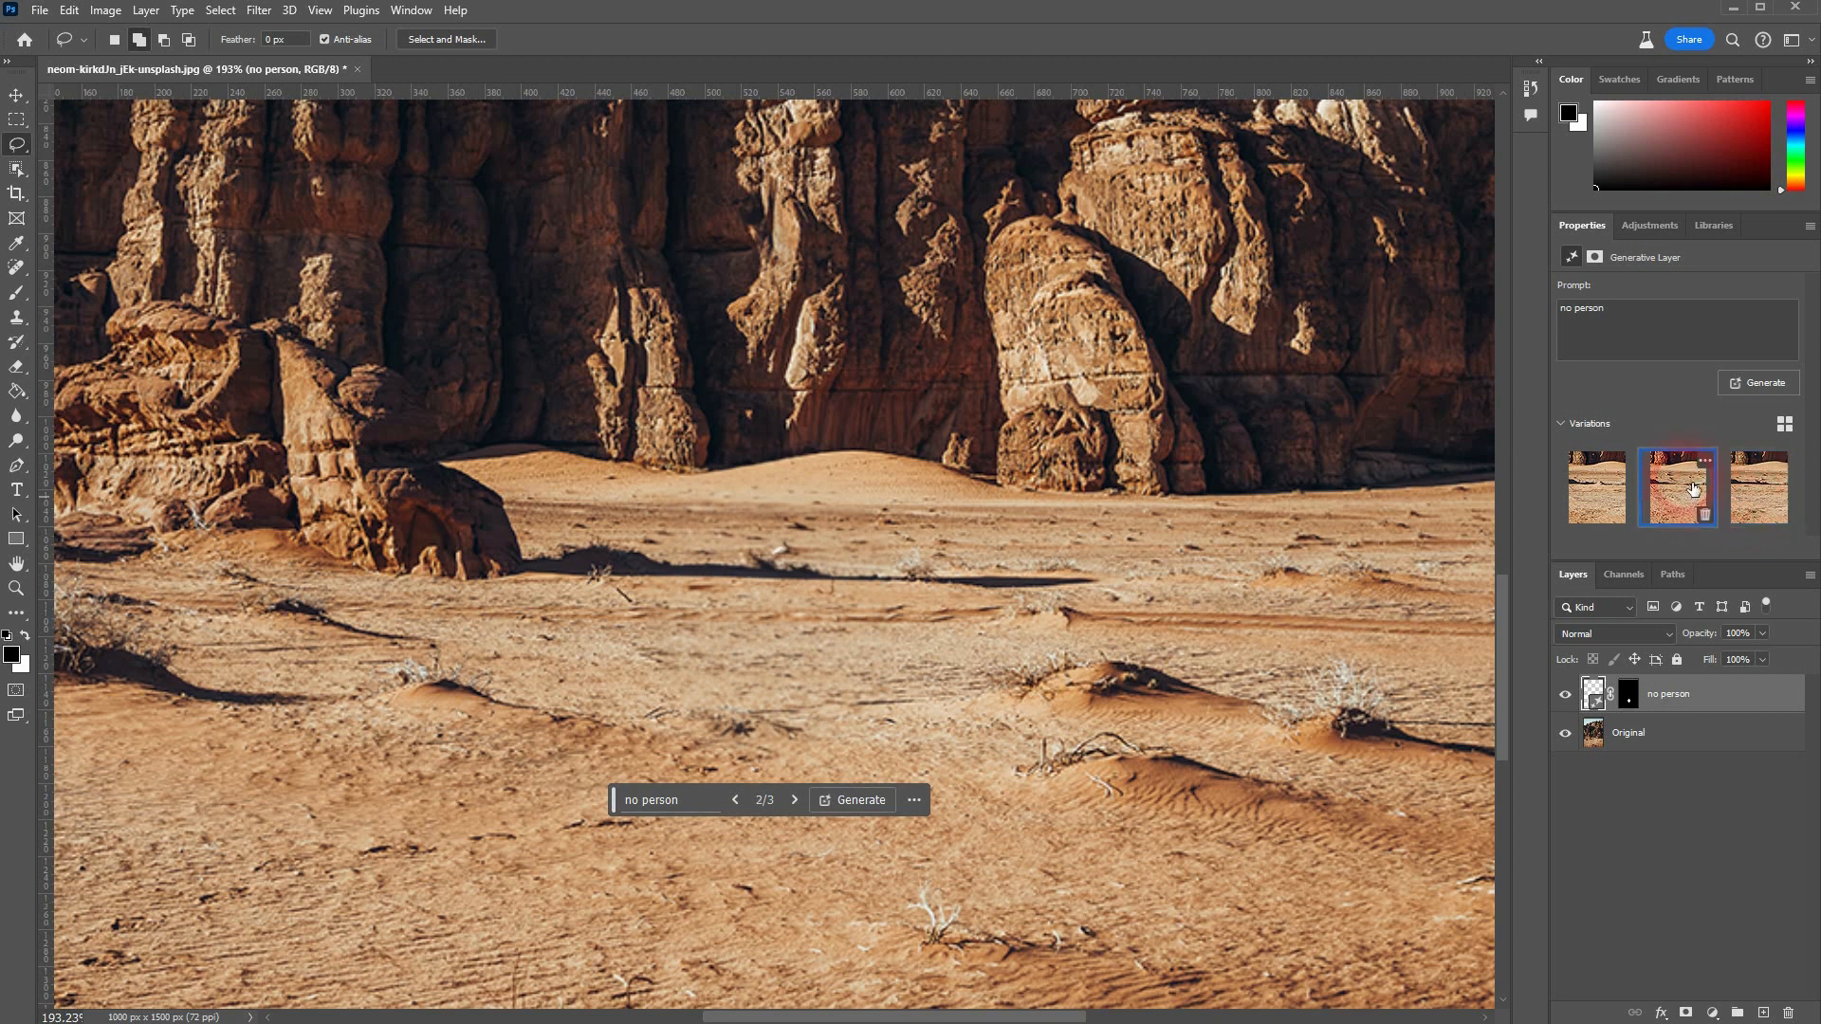
{"action": "left_click", "coordinate": [1762, 489]}
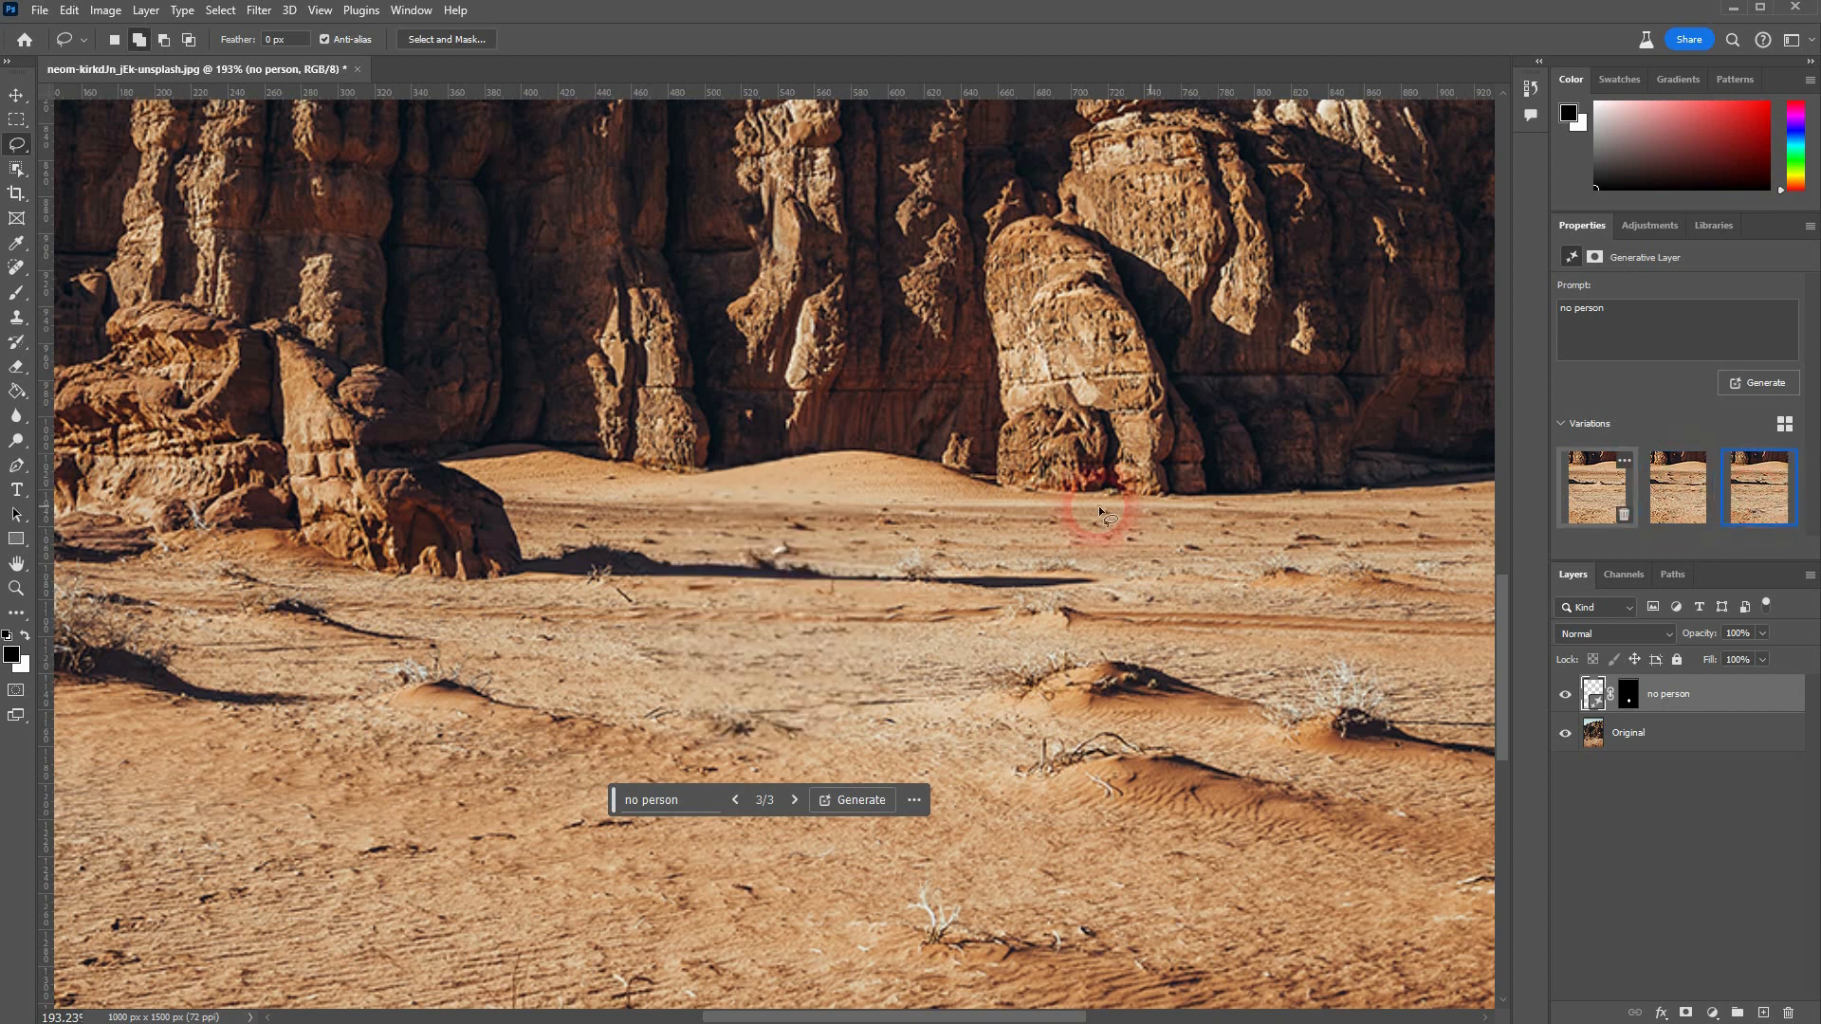
- Fit the whole image in view and toggle the "no person" layer's visibility to compare before and after
{"action": "key", "text": "ctrl+0"}
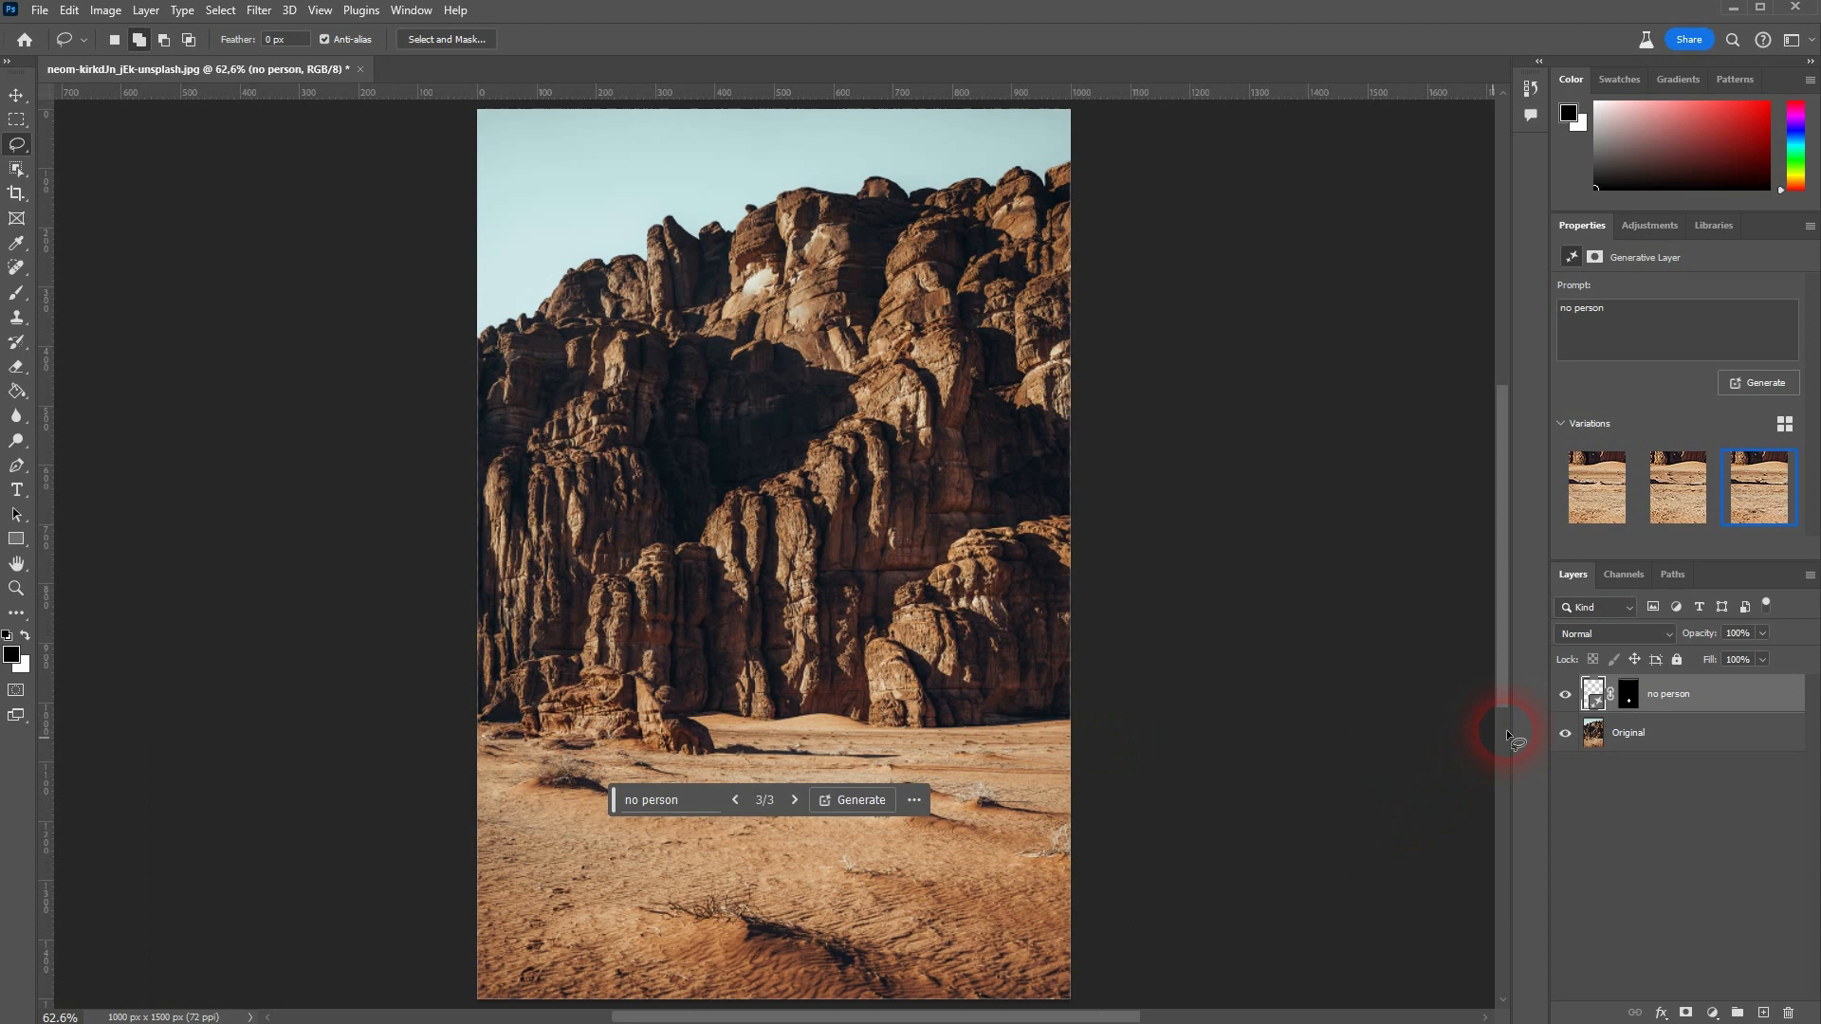
{"action": "left_click", "coordinate": [1565, 694]}
{"action": "left_click", "coordinate": [1565, 695]}
{"action": "left_click", "coordinate": [1665, 751]}
{"action": "left_click", "coordinate": [1569, 699]}
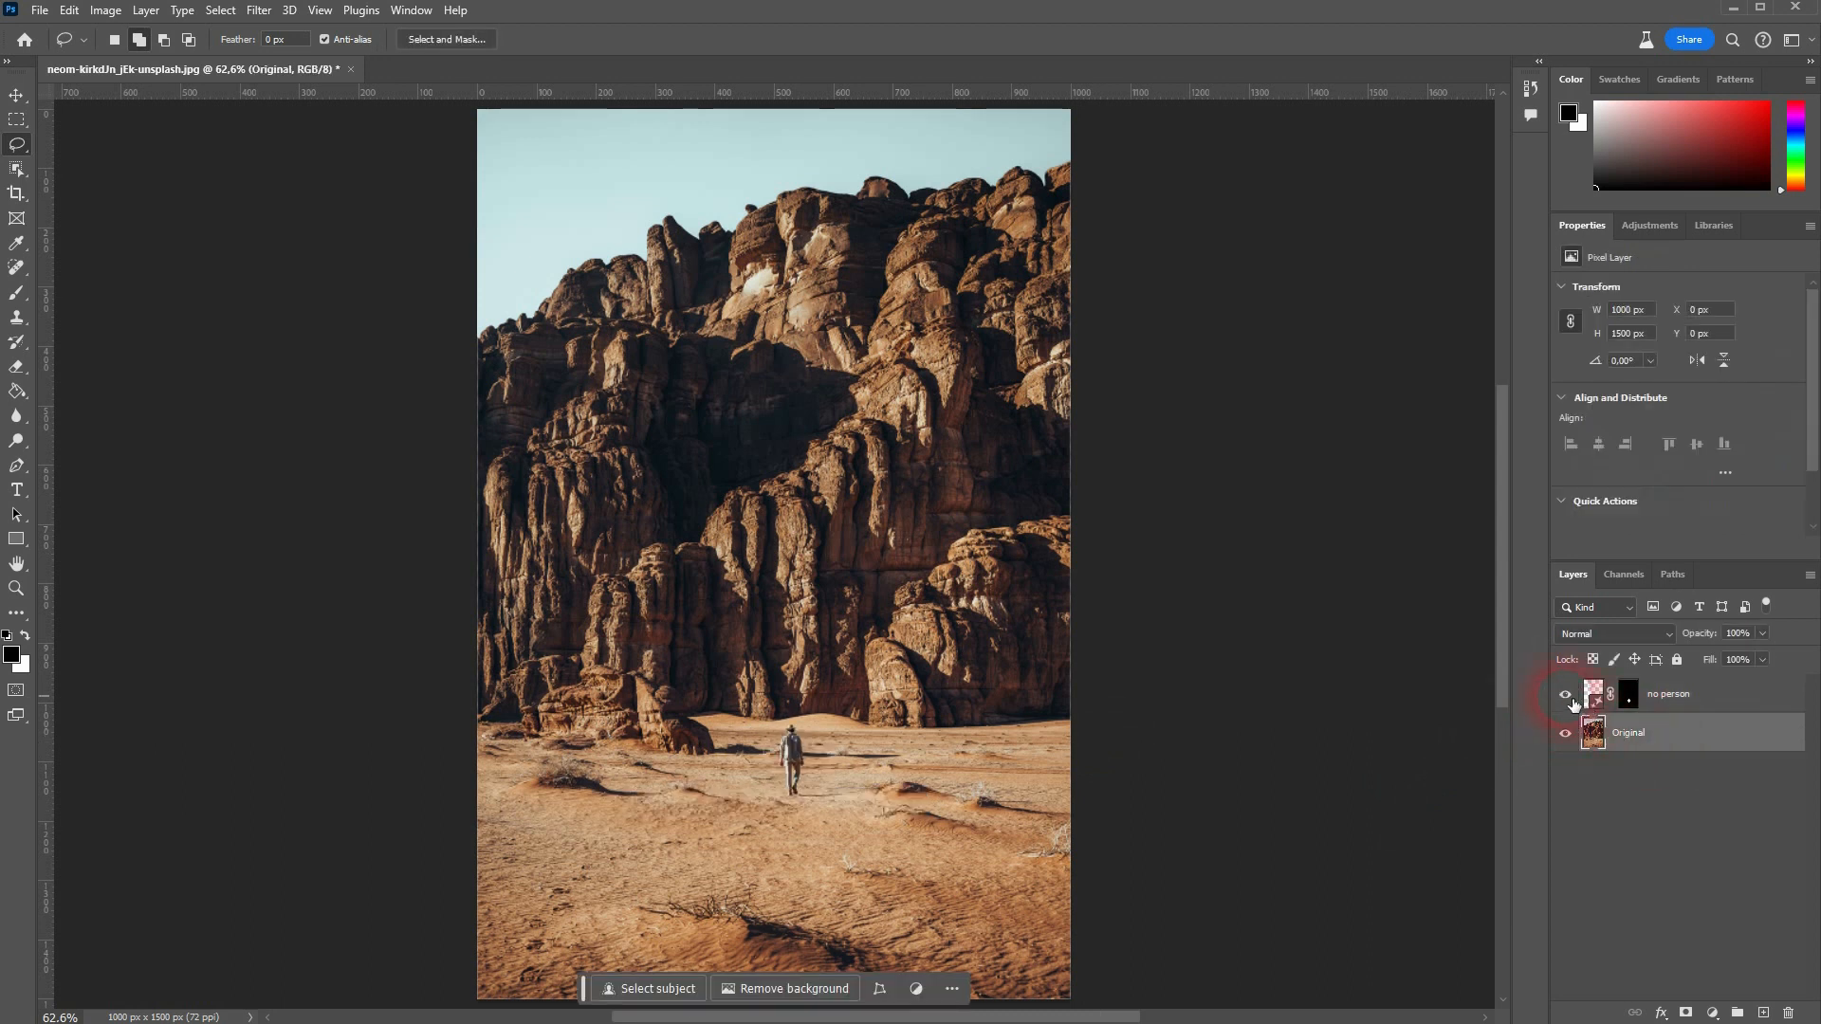
{"action": "left_click", "coordinate": [1565, 694]}
{"action": "left_click", "coordinate": [1655, 697]}
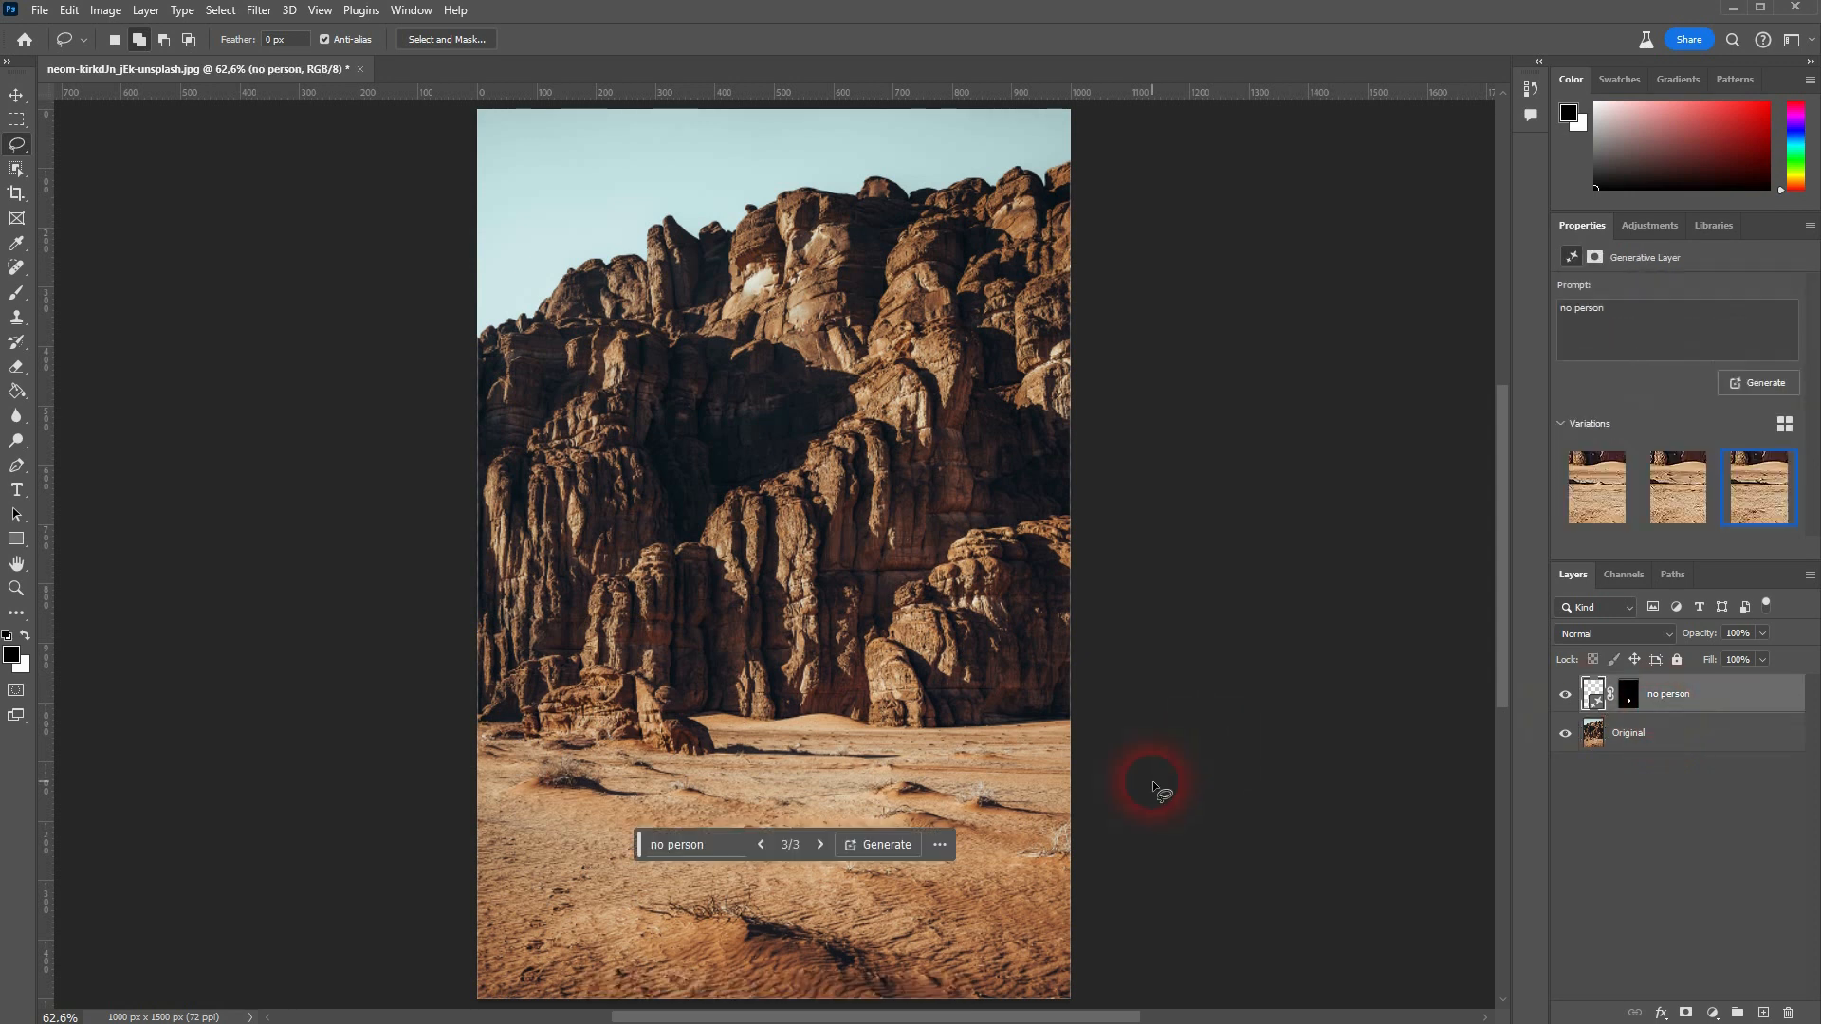
- Lasso a wide area over the lower cliffs and sand and generatively fill it with "classic blue car from the 70s"
{"action": "scroll", "coordinate": [811, 741], "scroll_direction": "down", "scroll_amount": 3}
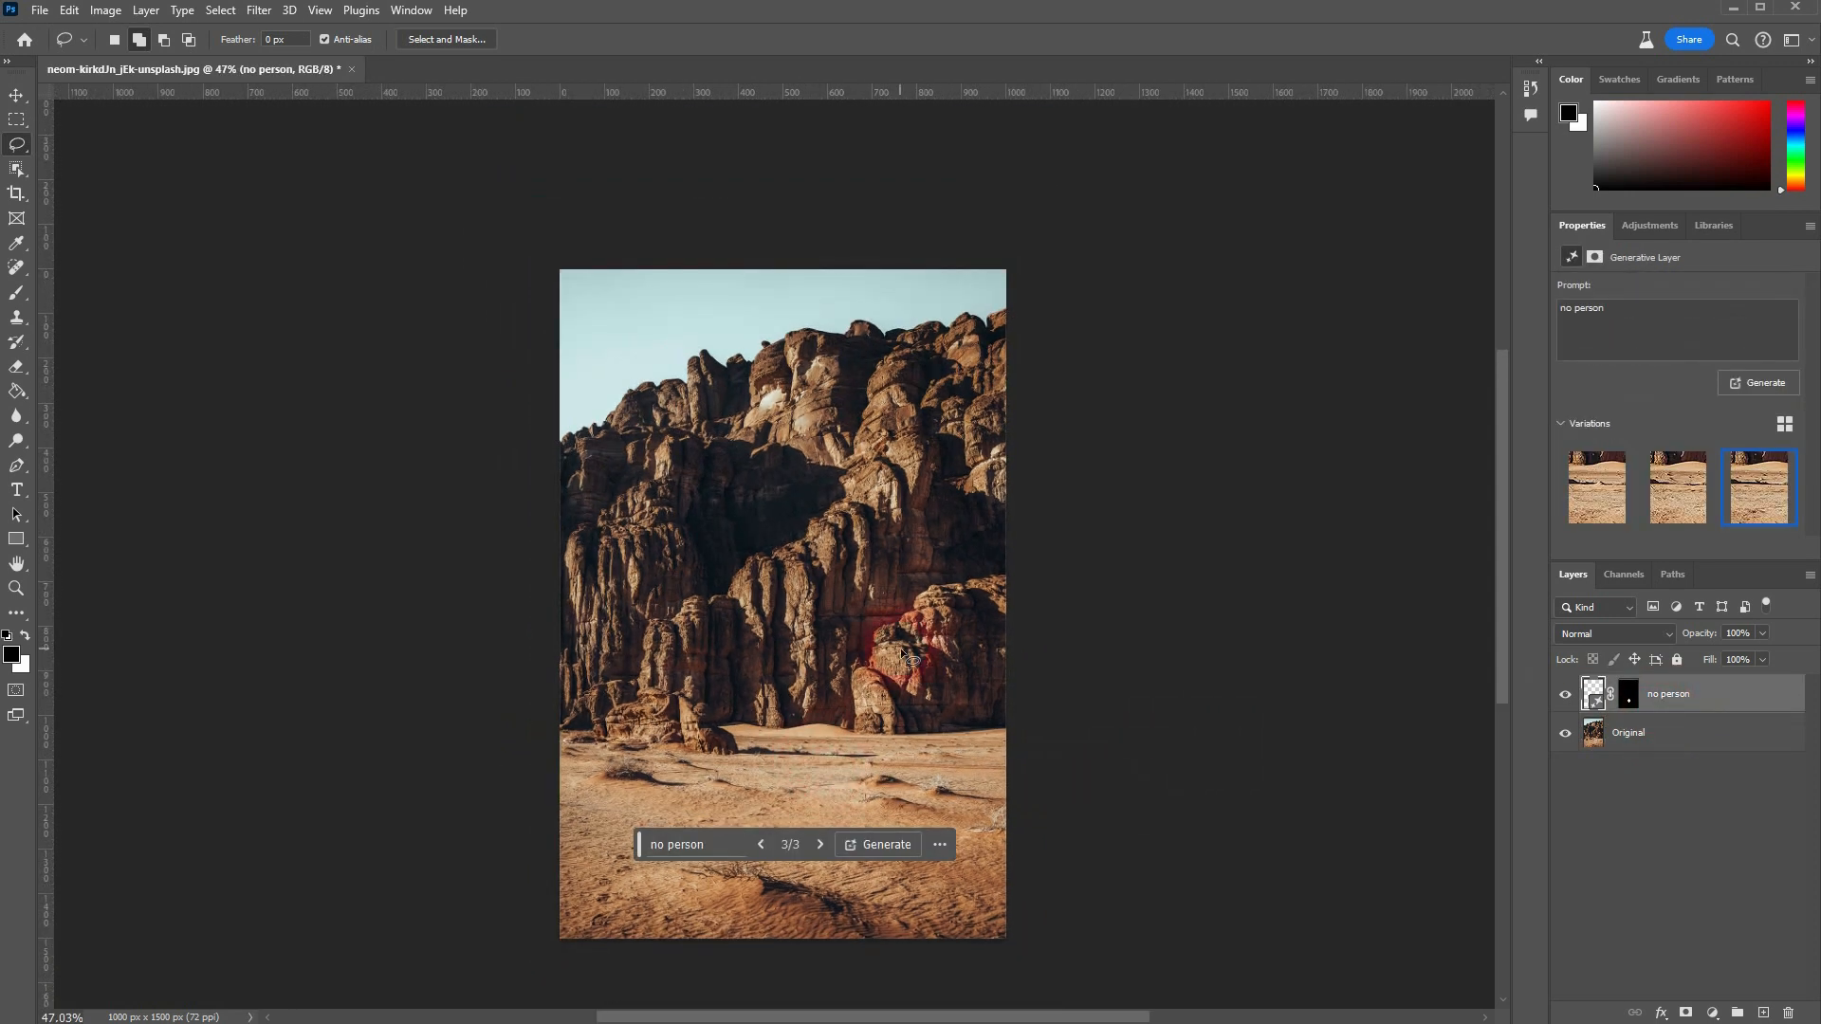
{"action": "left_click_drag", "start_coordinate": [932, 632], "coordinate": [874, 626]}
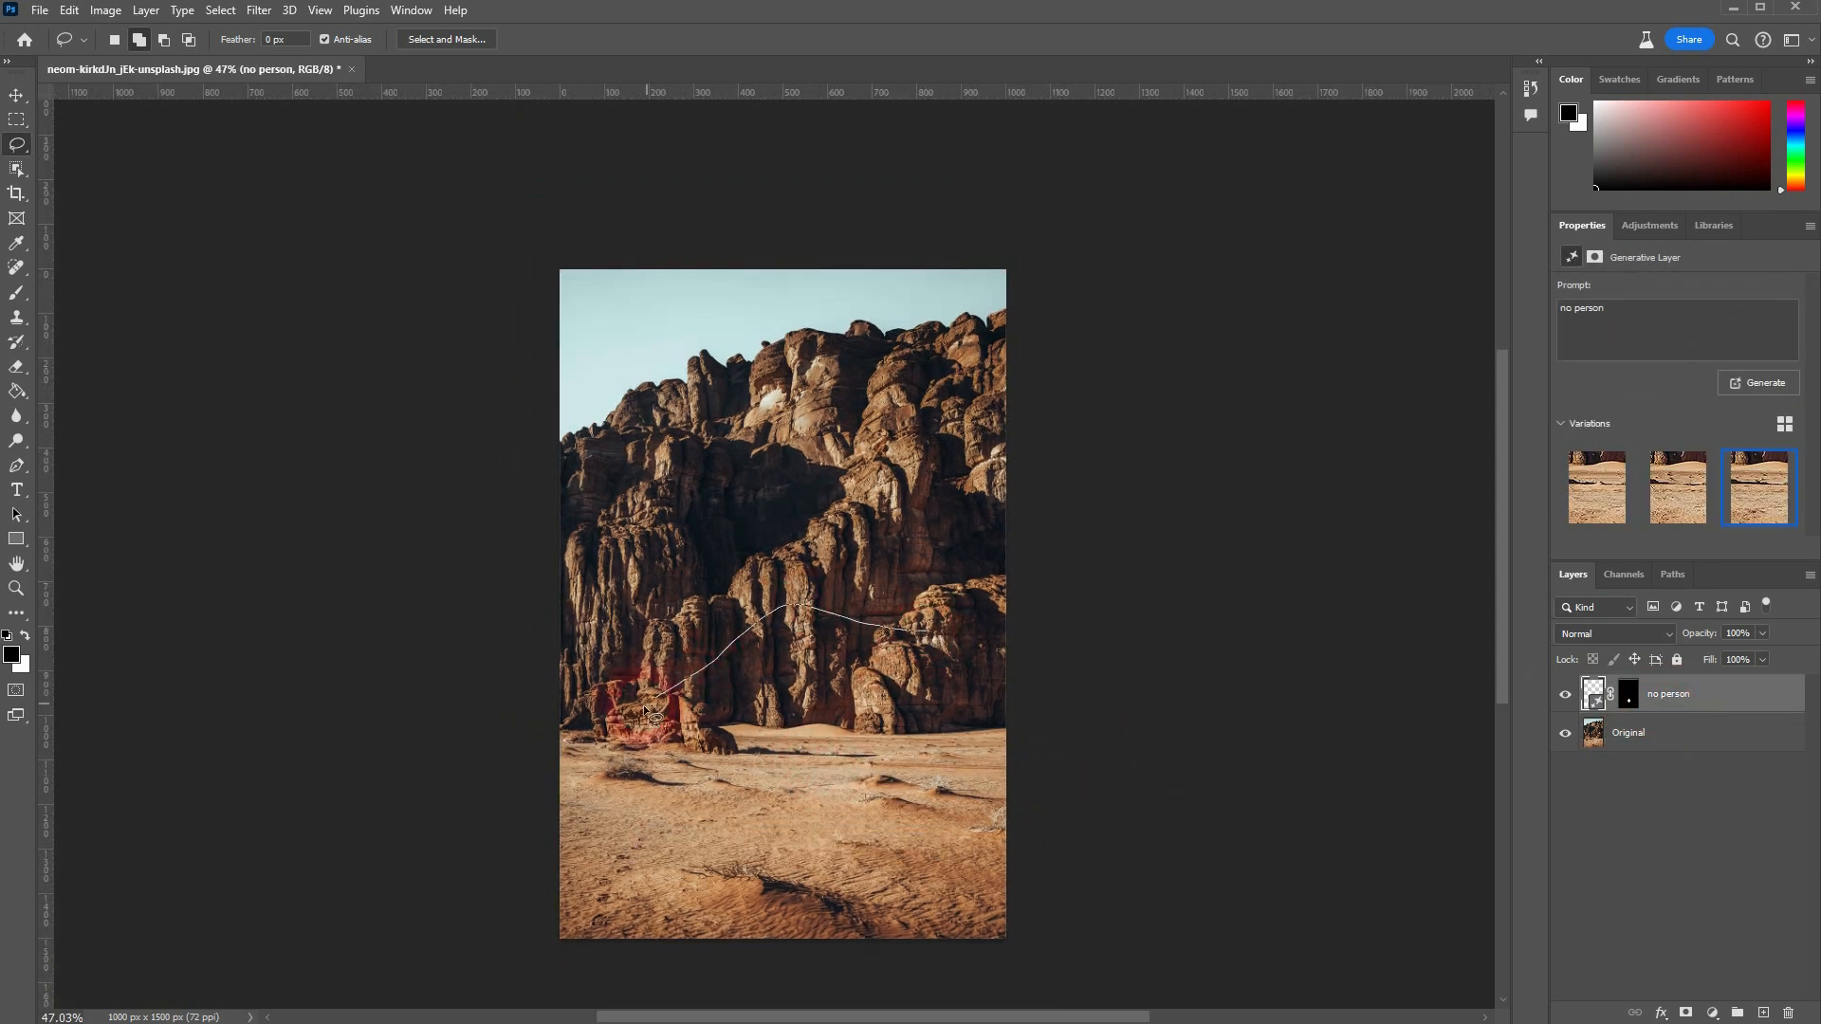
{"action": "mouse_move", "coordinate": [956, 773]}
{"action": "left_mouse_down"}
{"action": "mouse_move", "coordinate": [979, 663]}
{"action": "mouse_move", "coordinate": [915, 626]}
{"action": "left_mouse_up"}
{"action": "type", "text": "classic car"}
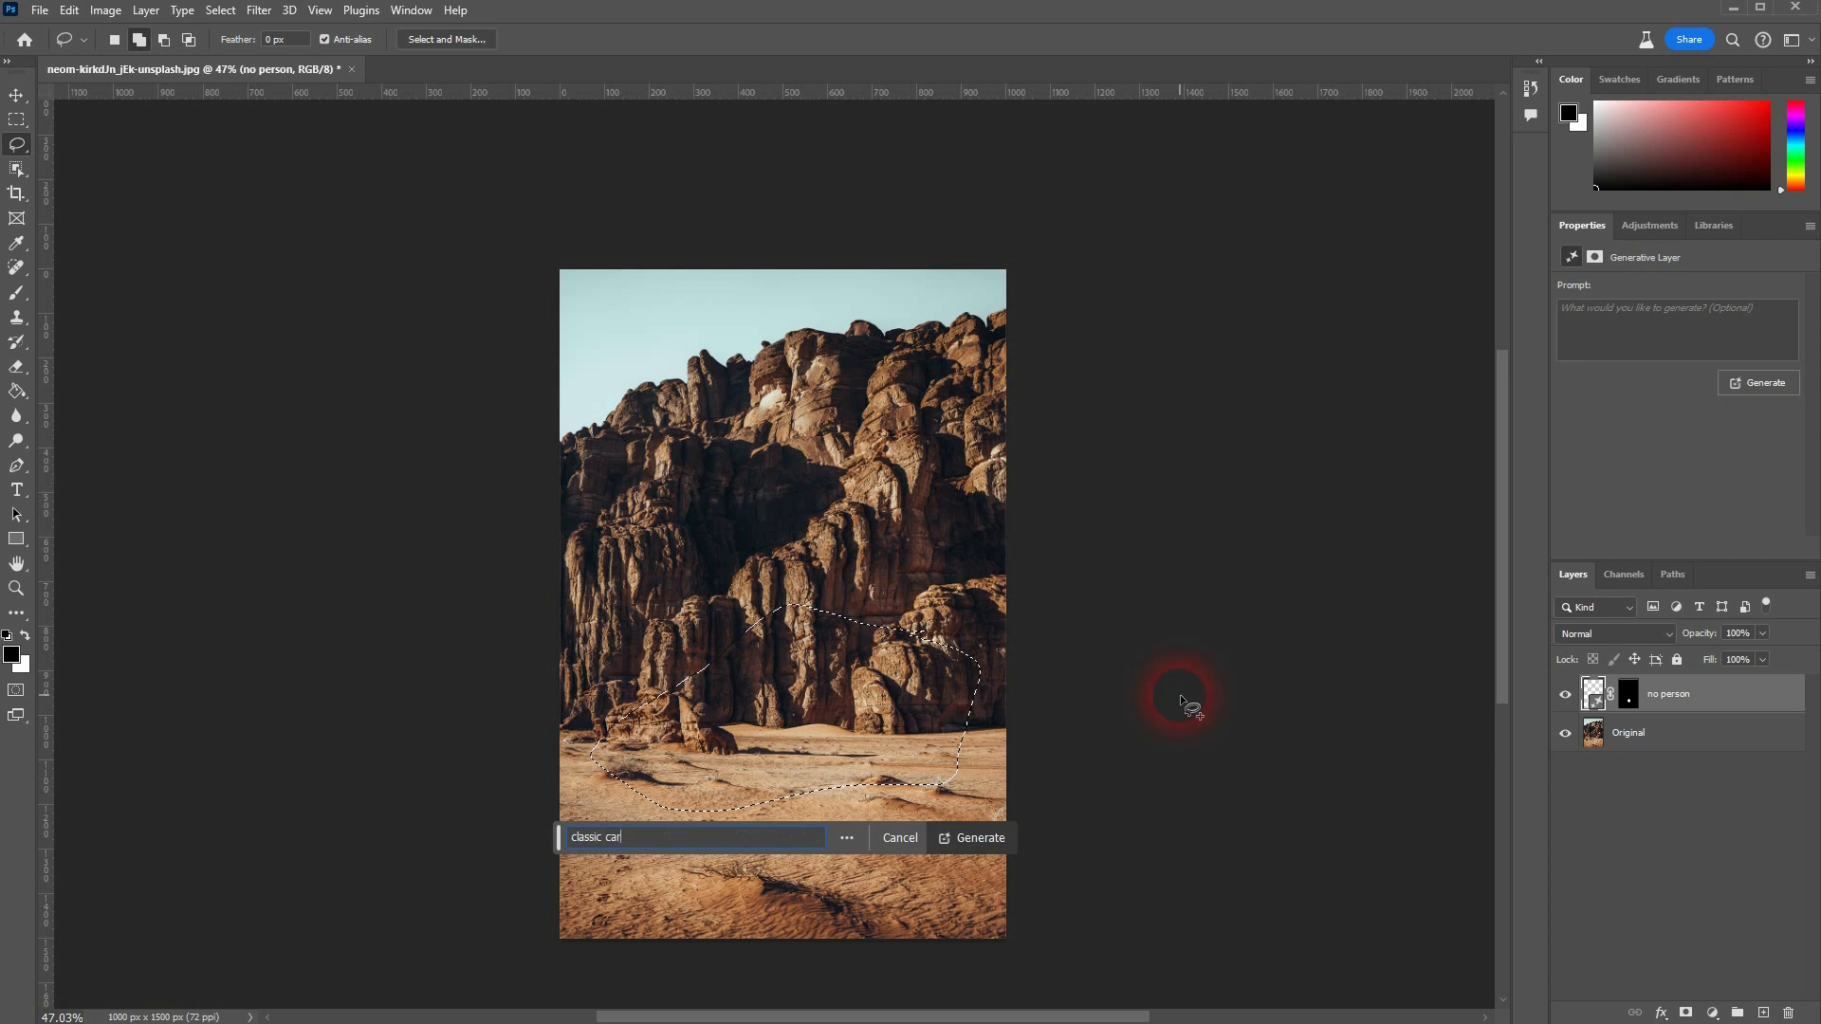
{"action": "key", "text": "BackSpace"}
{"action": "key", "text": "BackSpace"}
{"action": "key", "text": "BackSpace"}
{"action": "type", "text": "blue car f"}
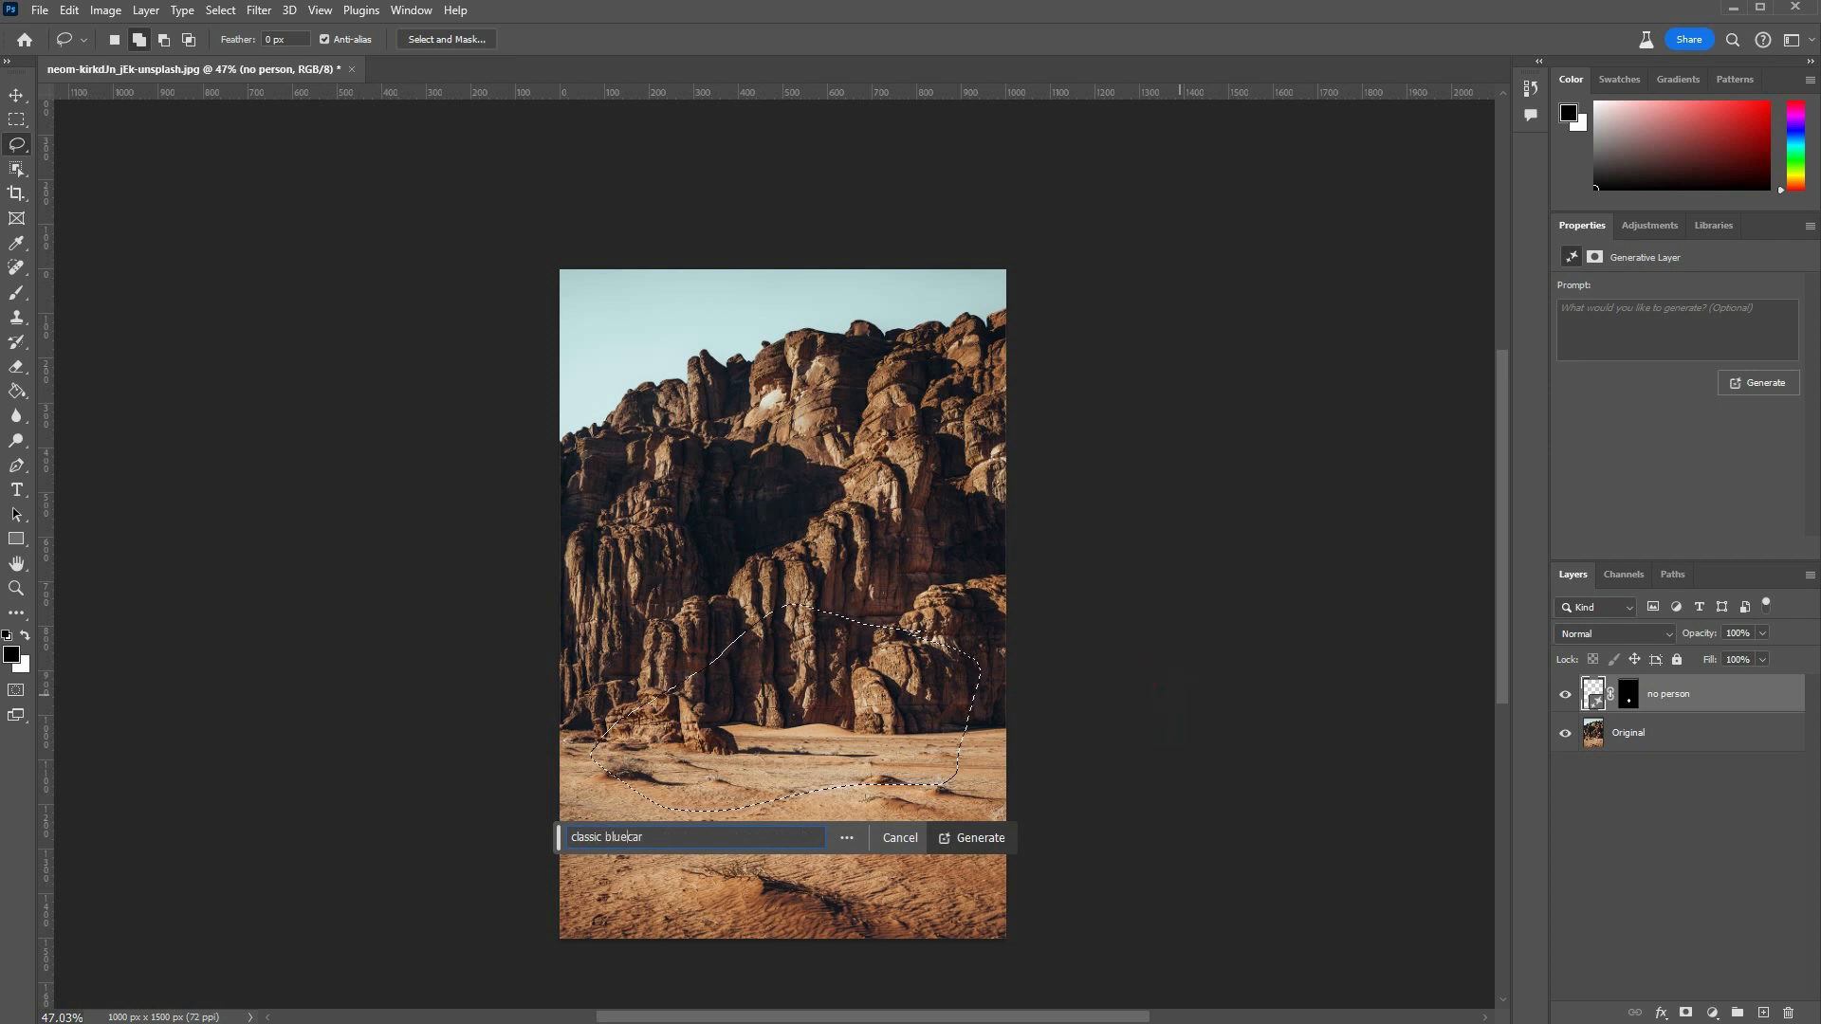
{"action": "type", "text": "rom the 70s"}
{"action": "key", "text": "Return"}
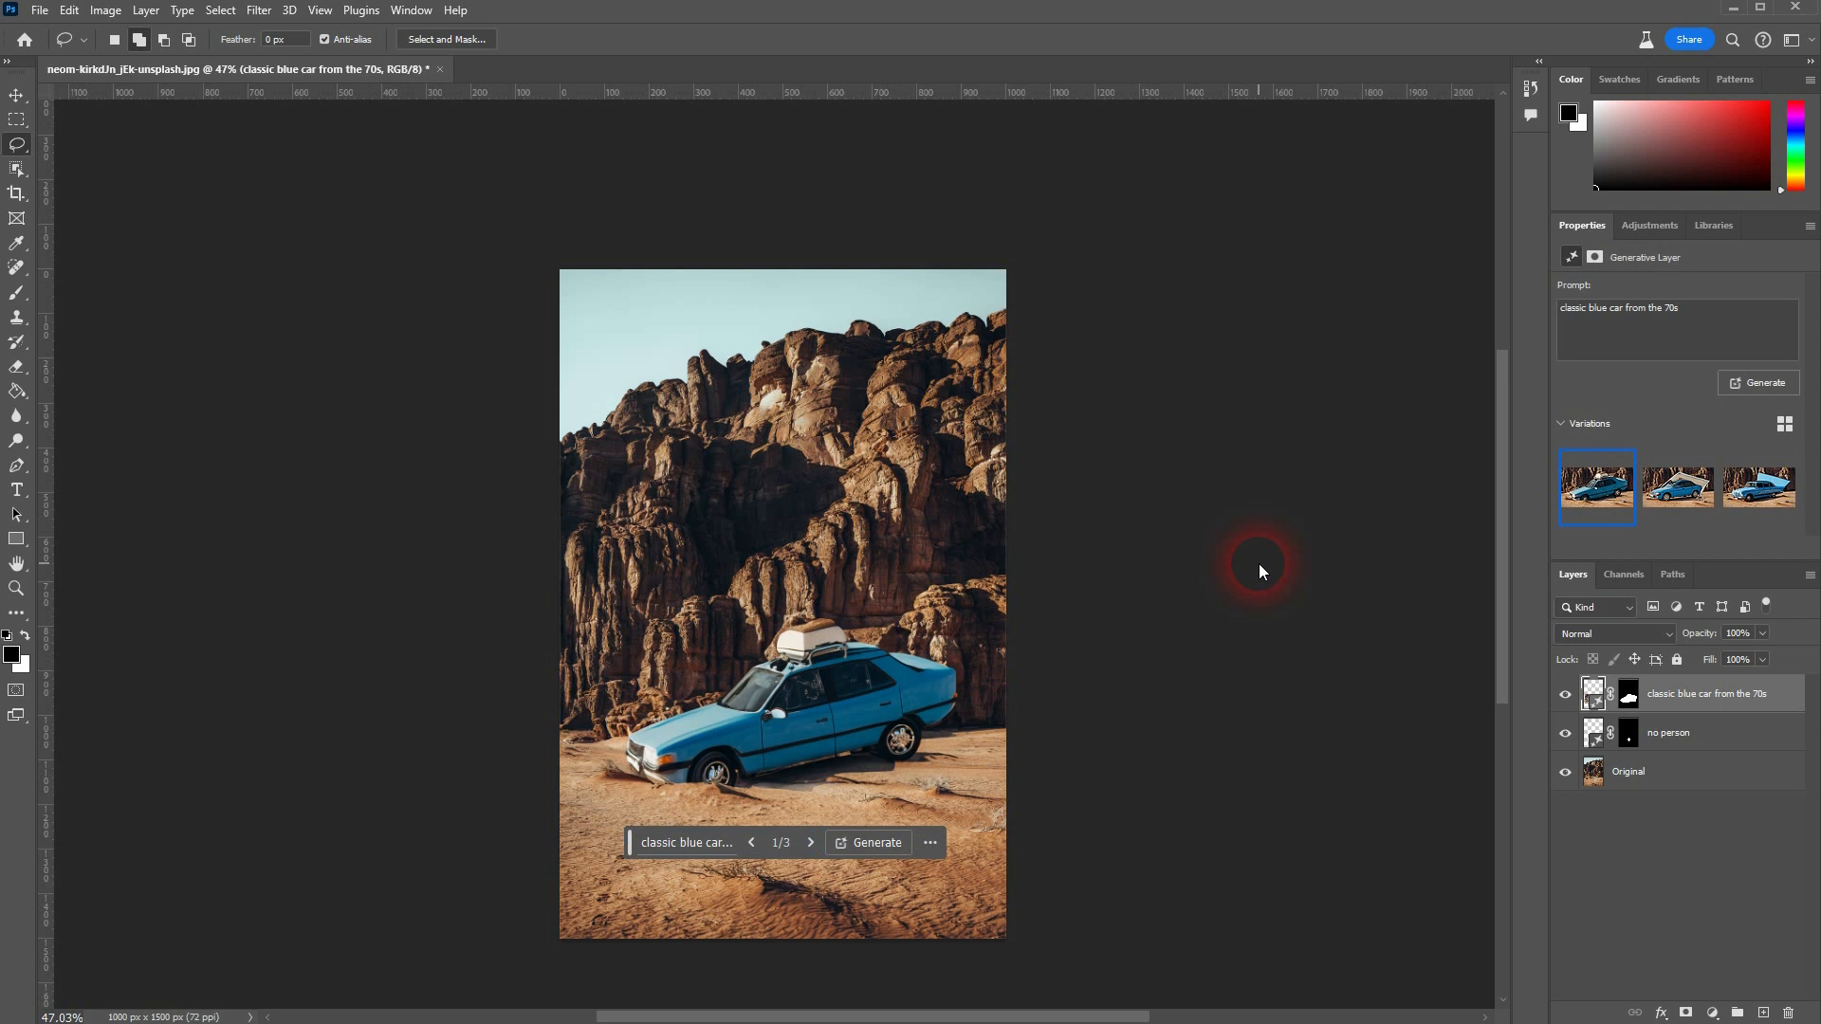
- Step through the 70s car variations to the third one and inspect the car
{"action": "left_click", "coordinate": [809, 842]}
{"action": "left_click", "coordinate": [809, 842]}
{"action": "left_click", "coordinate": [1198, 759]}
{"action": "left_click", "coordinate": [746, 716]}
{"action": "left_click", "coordinate": [770, 756]}
- Delete the "classic blue car from the 70s" layer
{"action": "left_click", "coordinate": [1744, 703]}
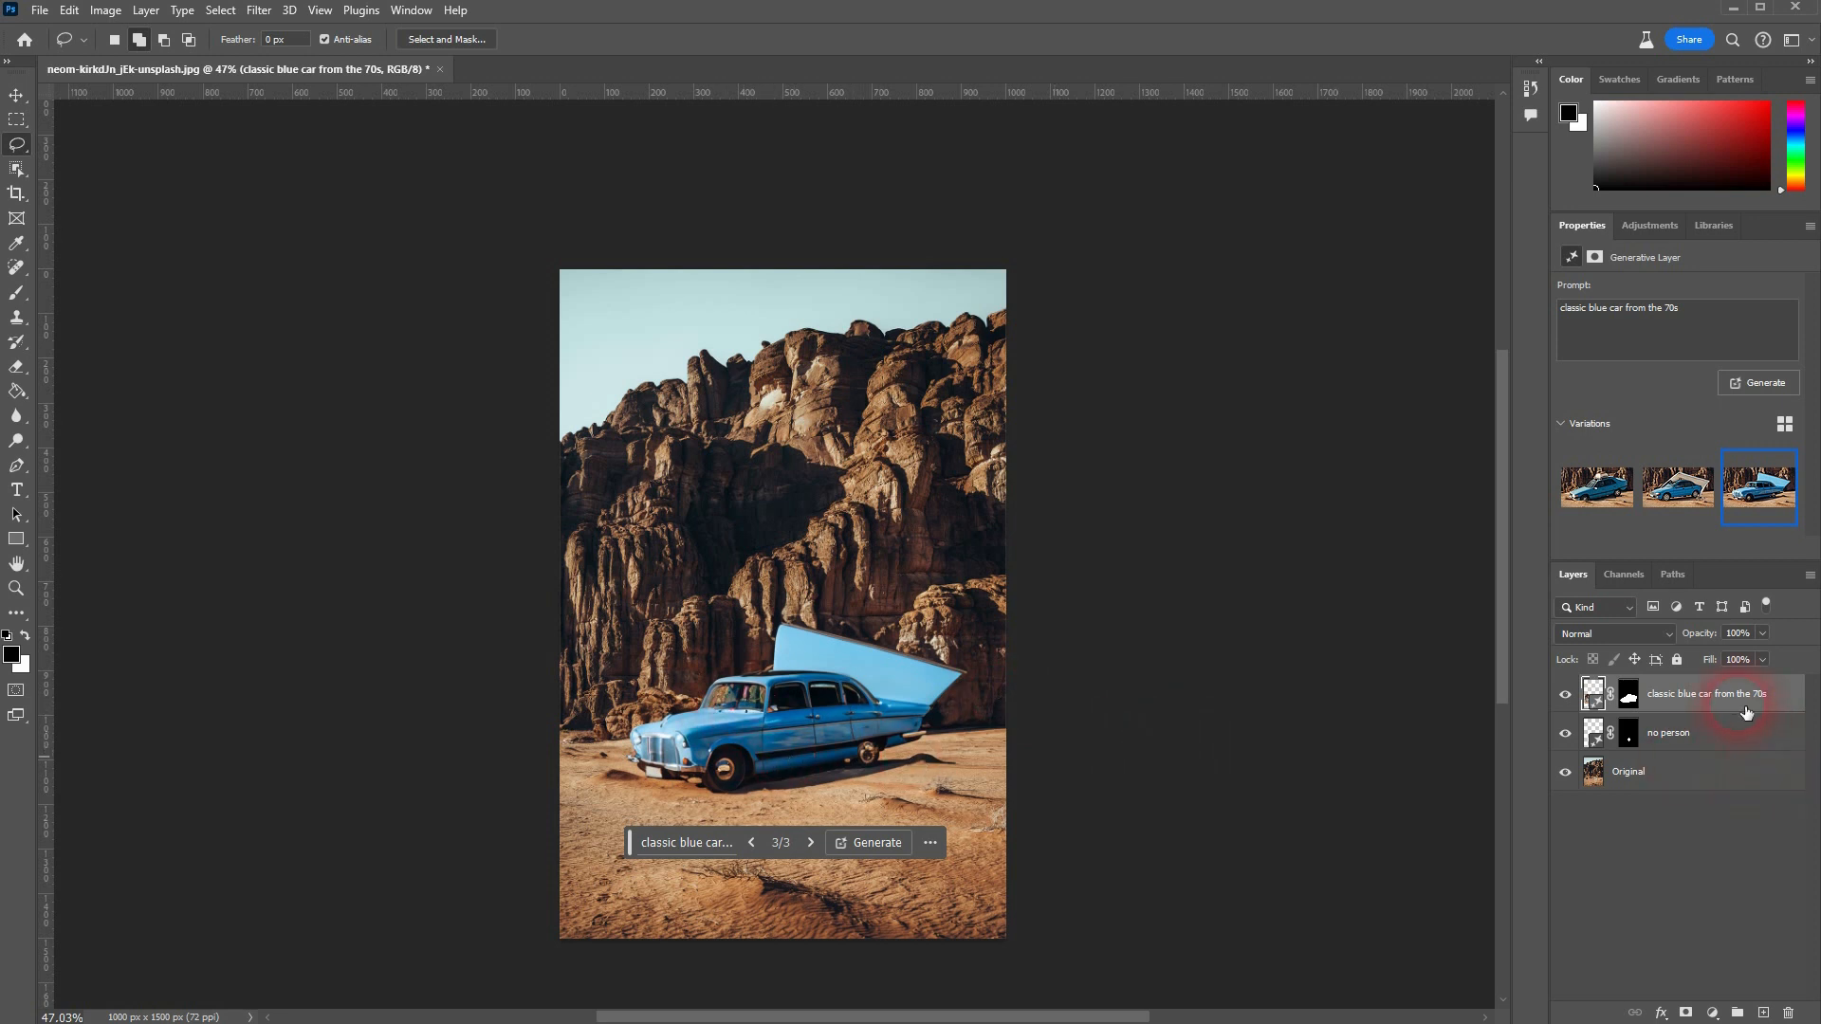
{"action": "left_click", "coordinate": [1748, 785]}
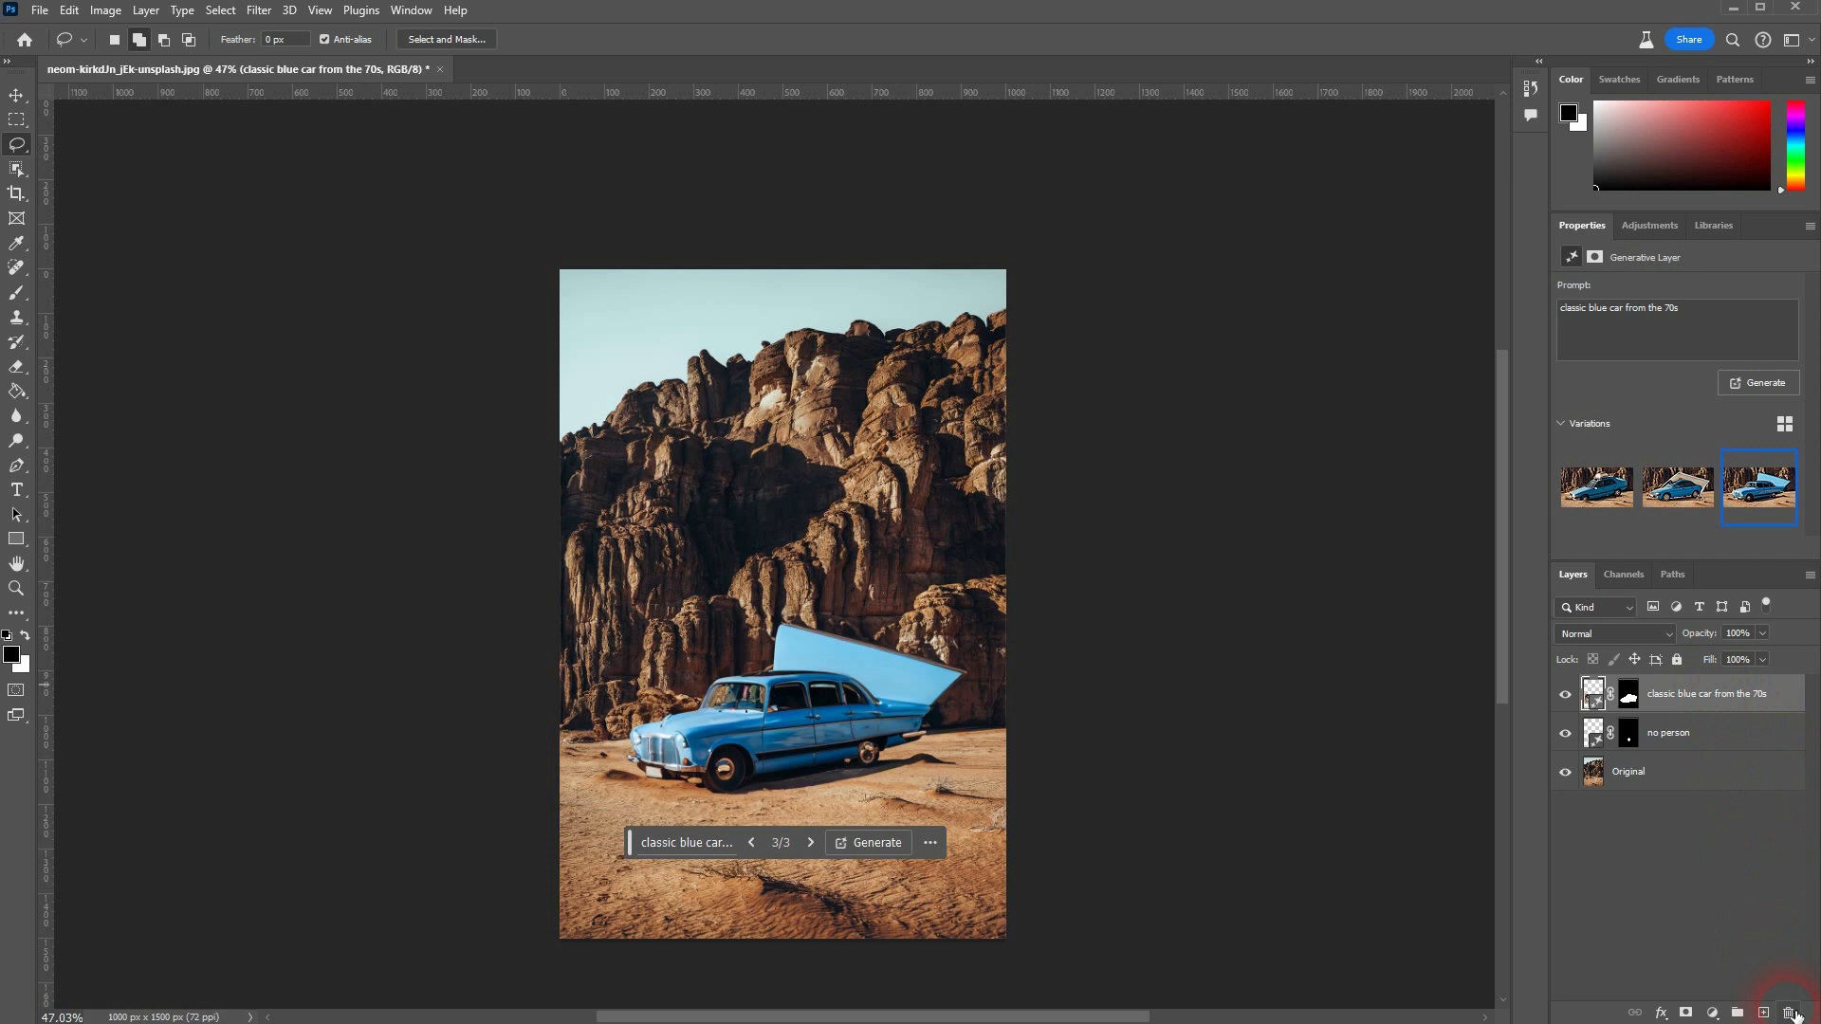
{"action": "left_click", "coordinate": [818, 384]}
{"action": "left_click", "coordinate": [673, 363]}
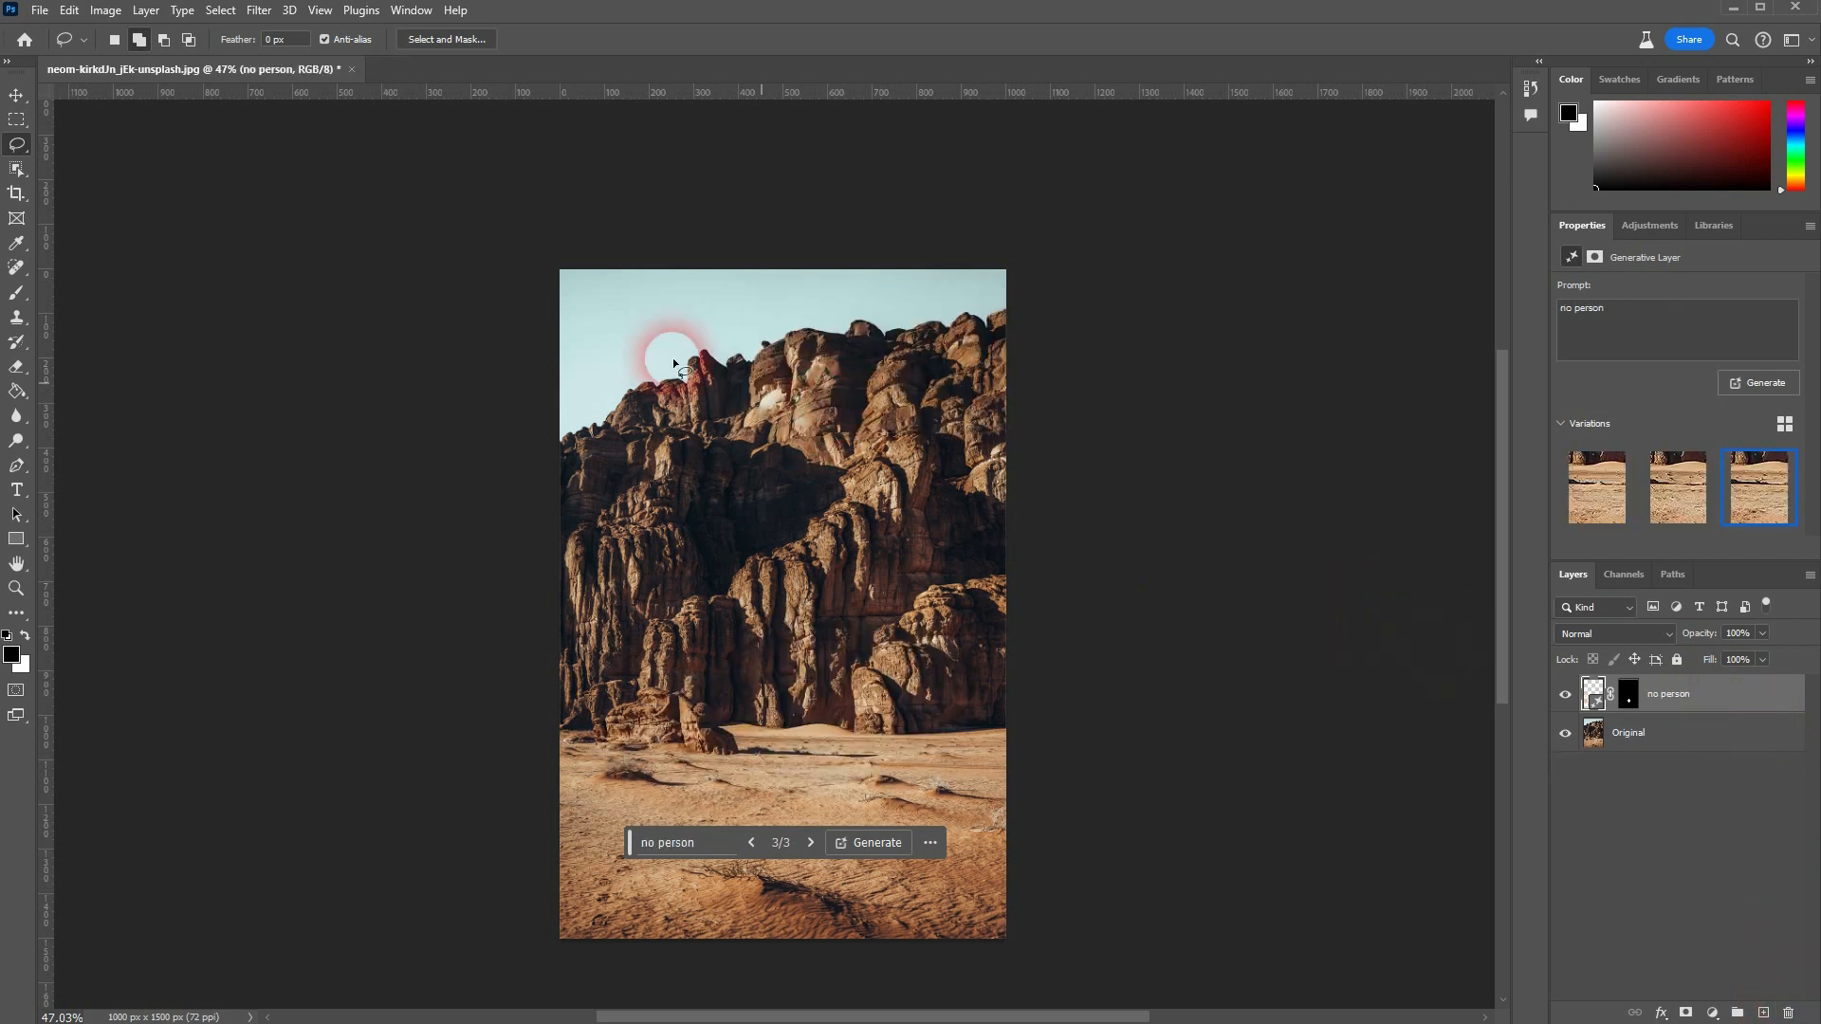
- Lasso a wide area across the cliff base and sand and generatively fill it with "classic blue car"
{"action": "right_click", "coordinate": [17, 147]}
{"action": "left_click", "coordinate": [71, 145]}
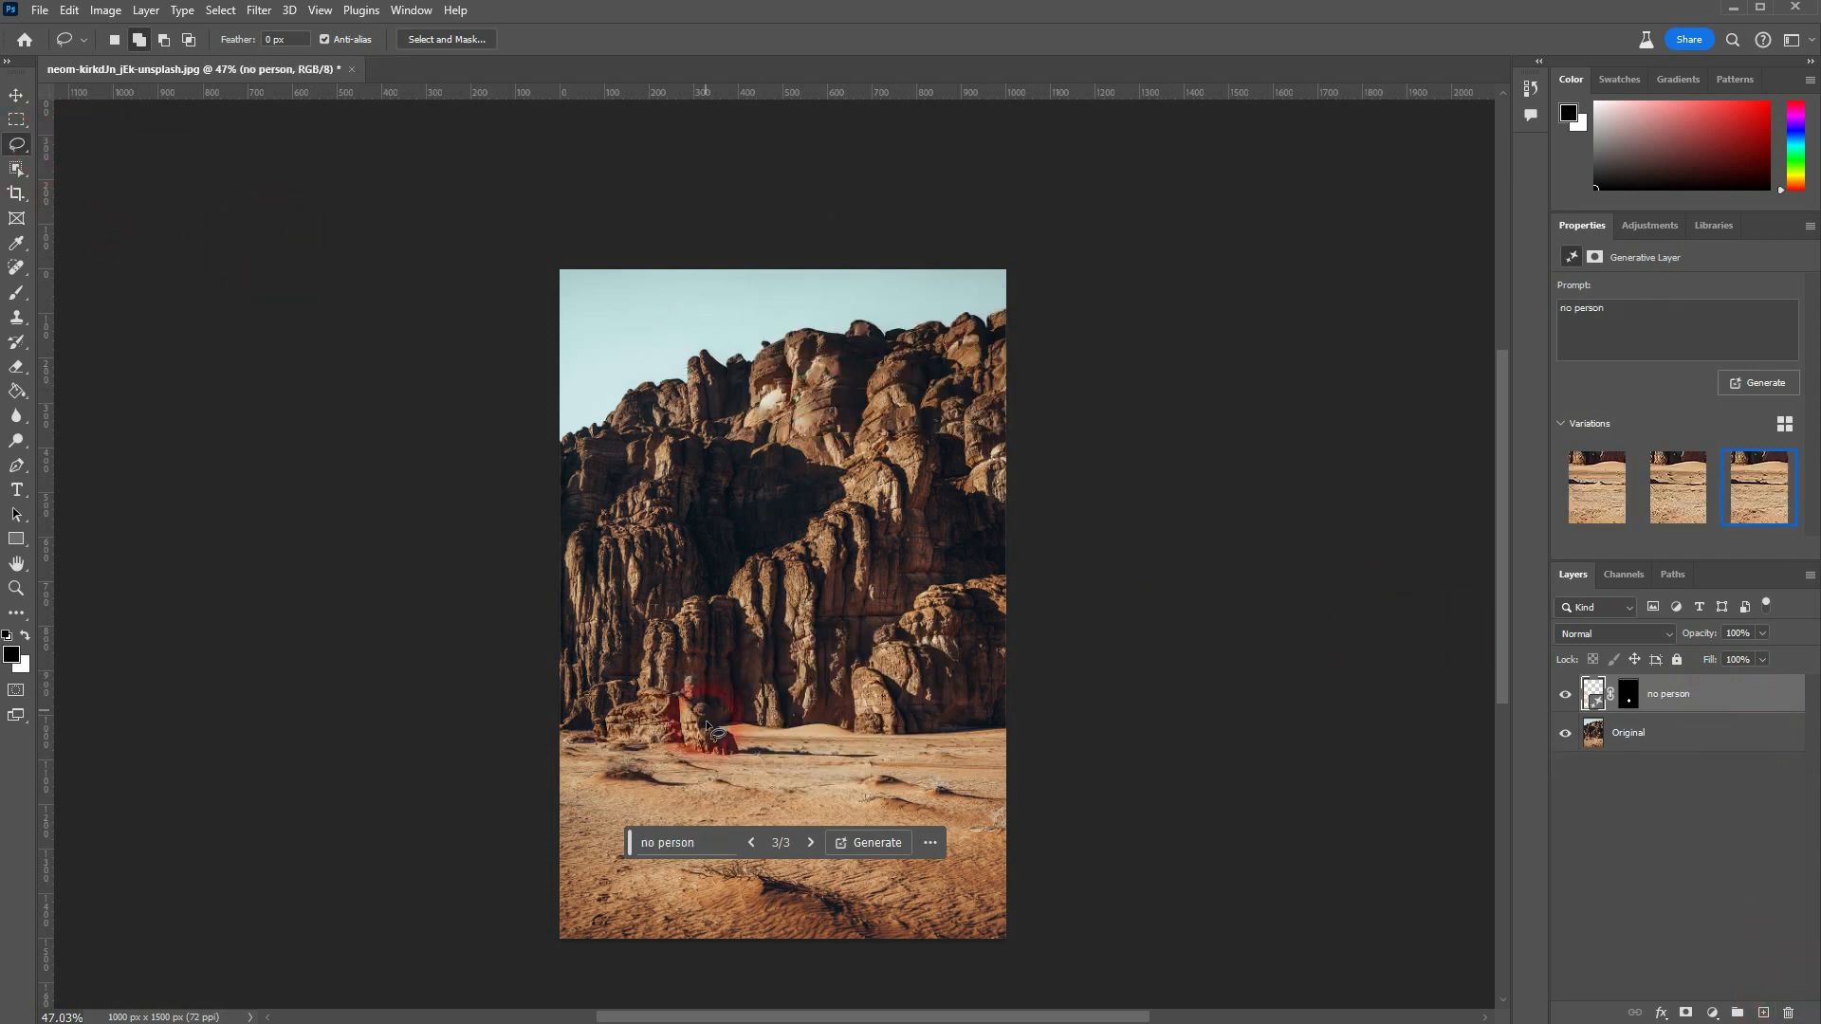
{"action": "left_click_drag", "start_coordinate": [965, 646], "coordinate": [882, 653]}
{"action": "mouse_move", "coordinate": [771, 638]}
{"action": "left_mouse_down"}
{"action": "mouse_move", "coordinate": [628, 693]}
{"action": "mouse_move", "coordinate": [604, 741]}
{"action": "left_mouse_up"}
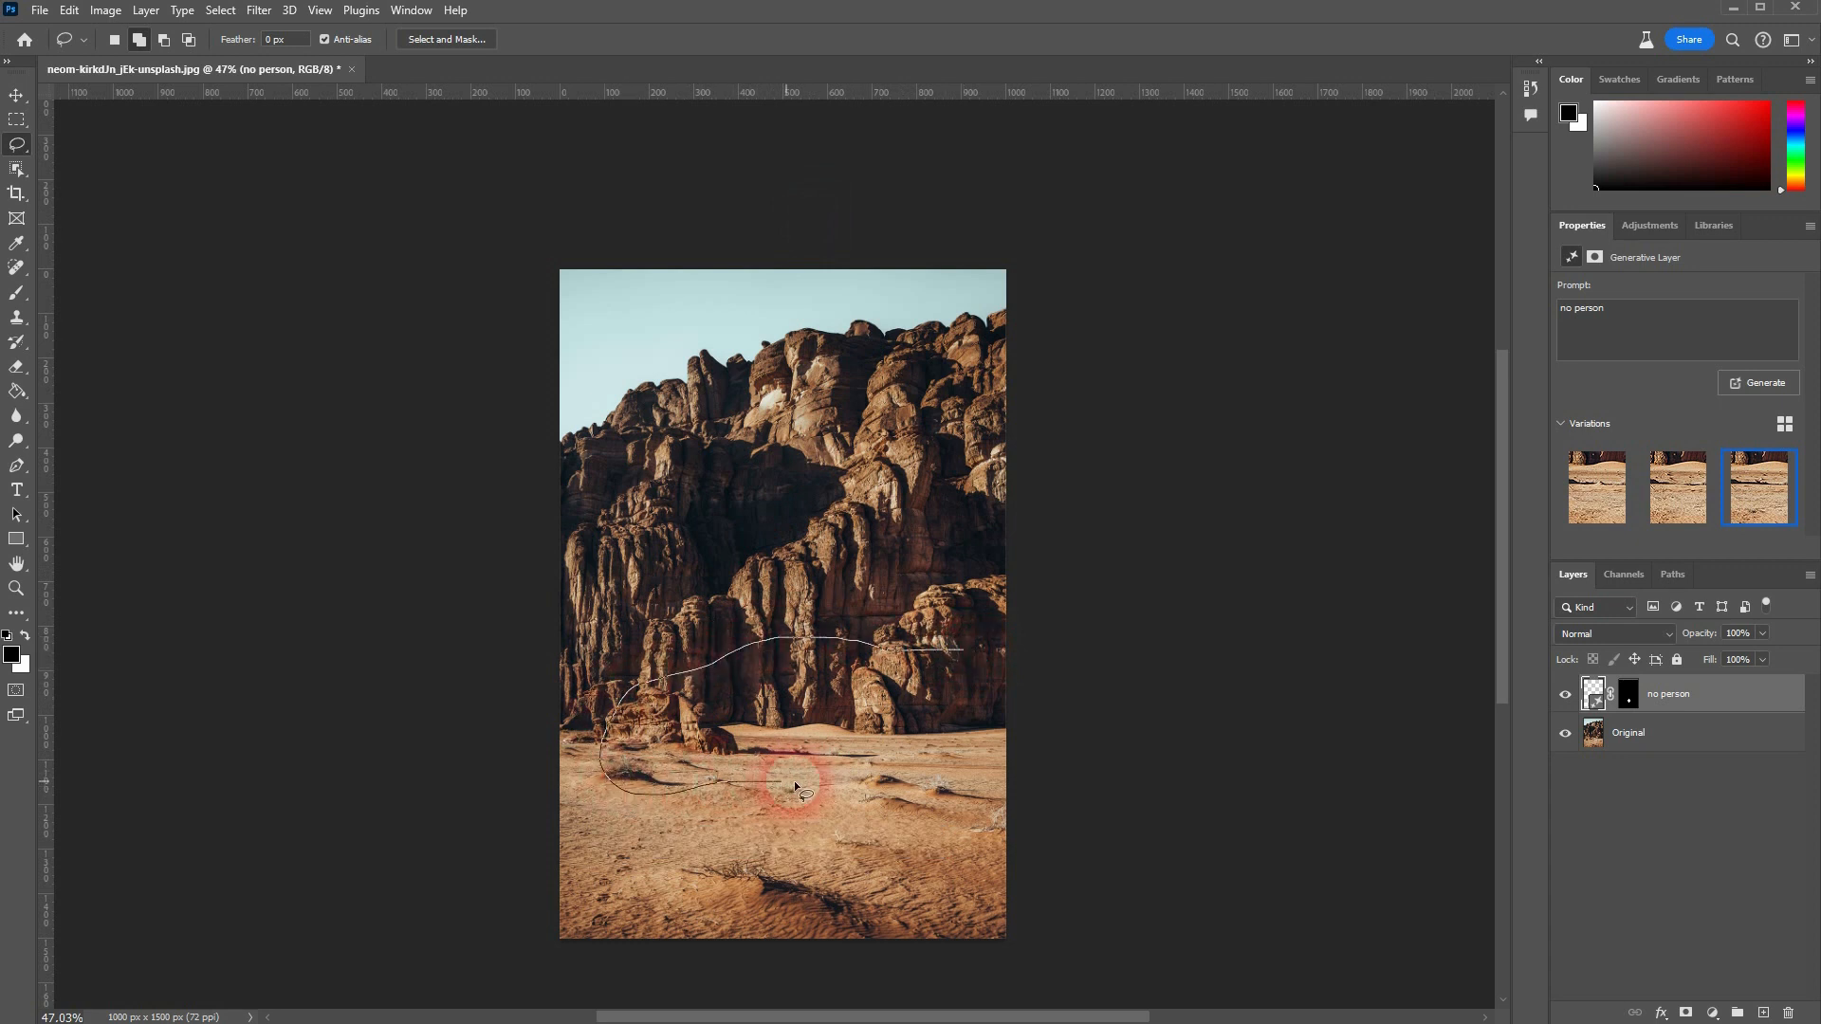
{"action": "mouse_move", "coordinate": [902, 799]}
{"action": "left_mouse_down"}
{"action": "mouse_move", "coordinate": [952, 788]}
{"action": "mouse_move", "coordinate": [981, 747]}
{"action": "left_mouse_up"}
{"action": "left_click_drag", "start_coordinate": [965, 658], "coordinate": [966, 648]}
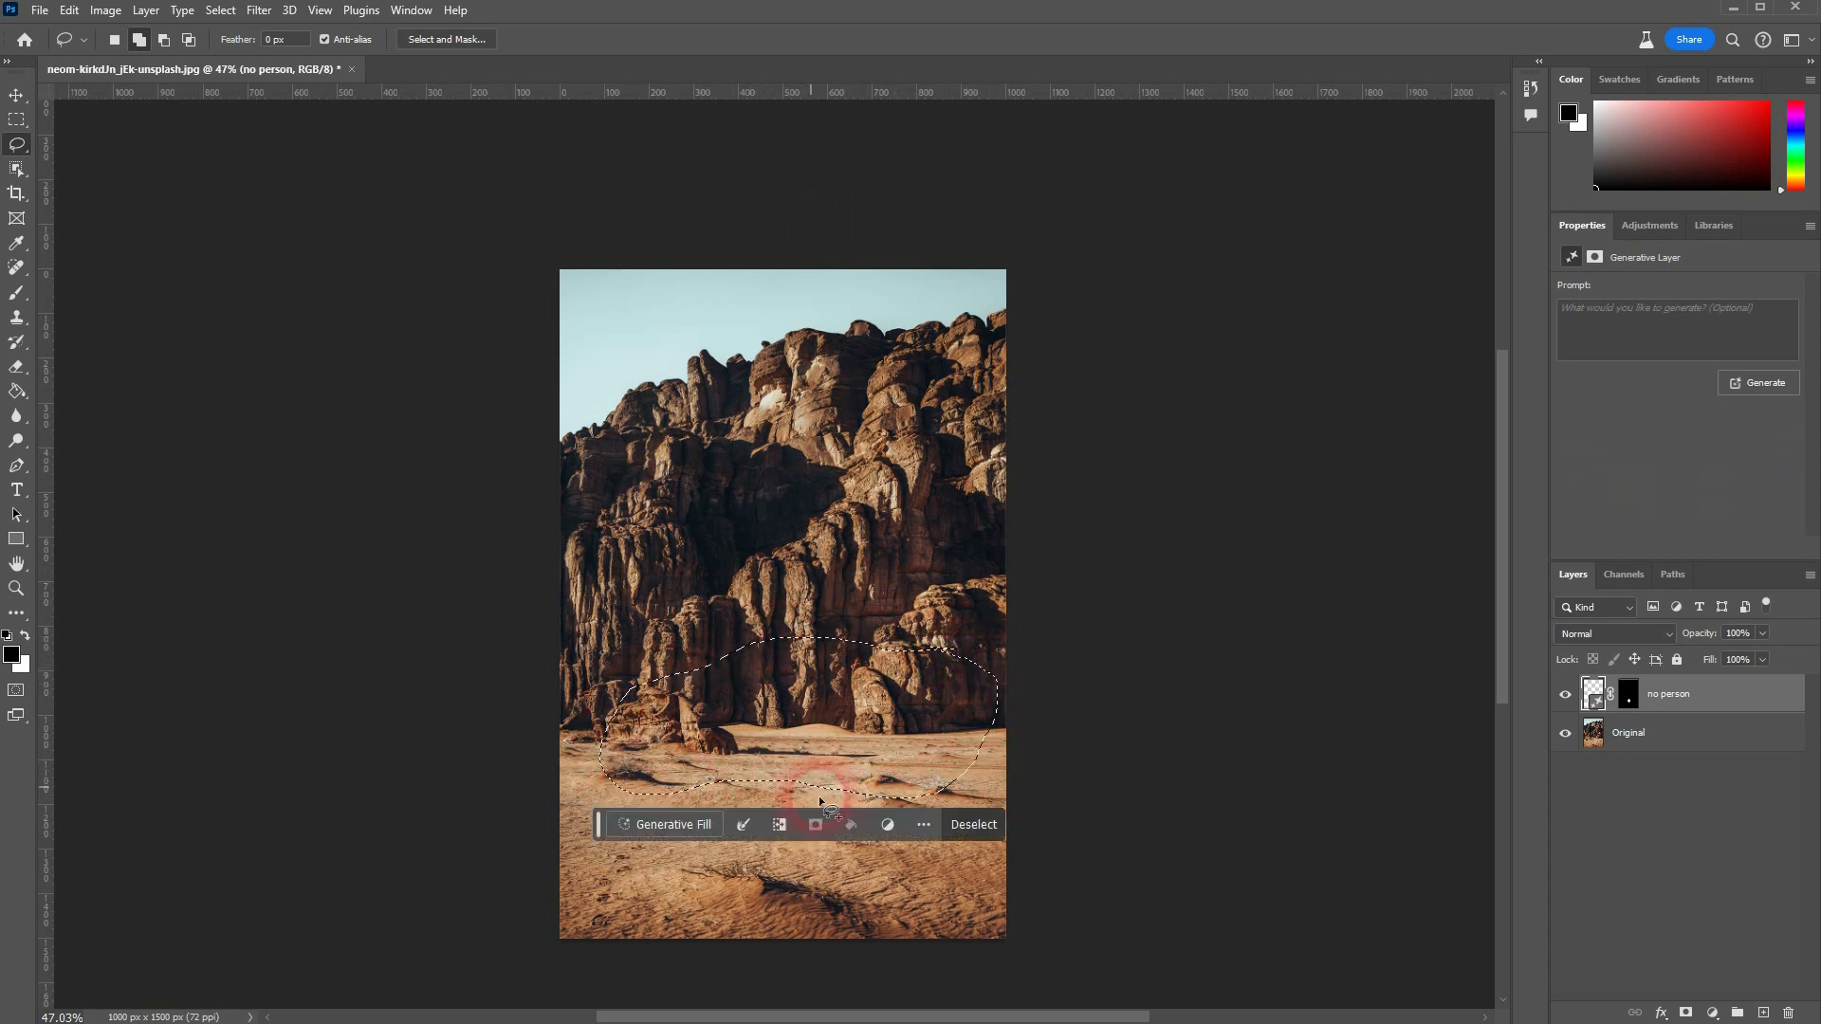
{"action": "left_click", "coordinate": [652, 833]}
{"action": "type", "text": "classic blue car"}
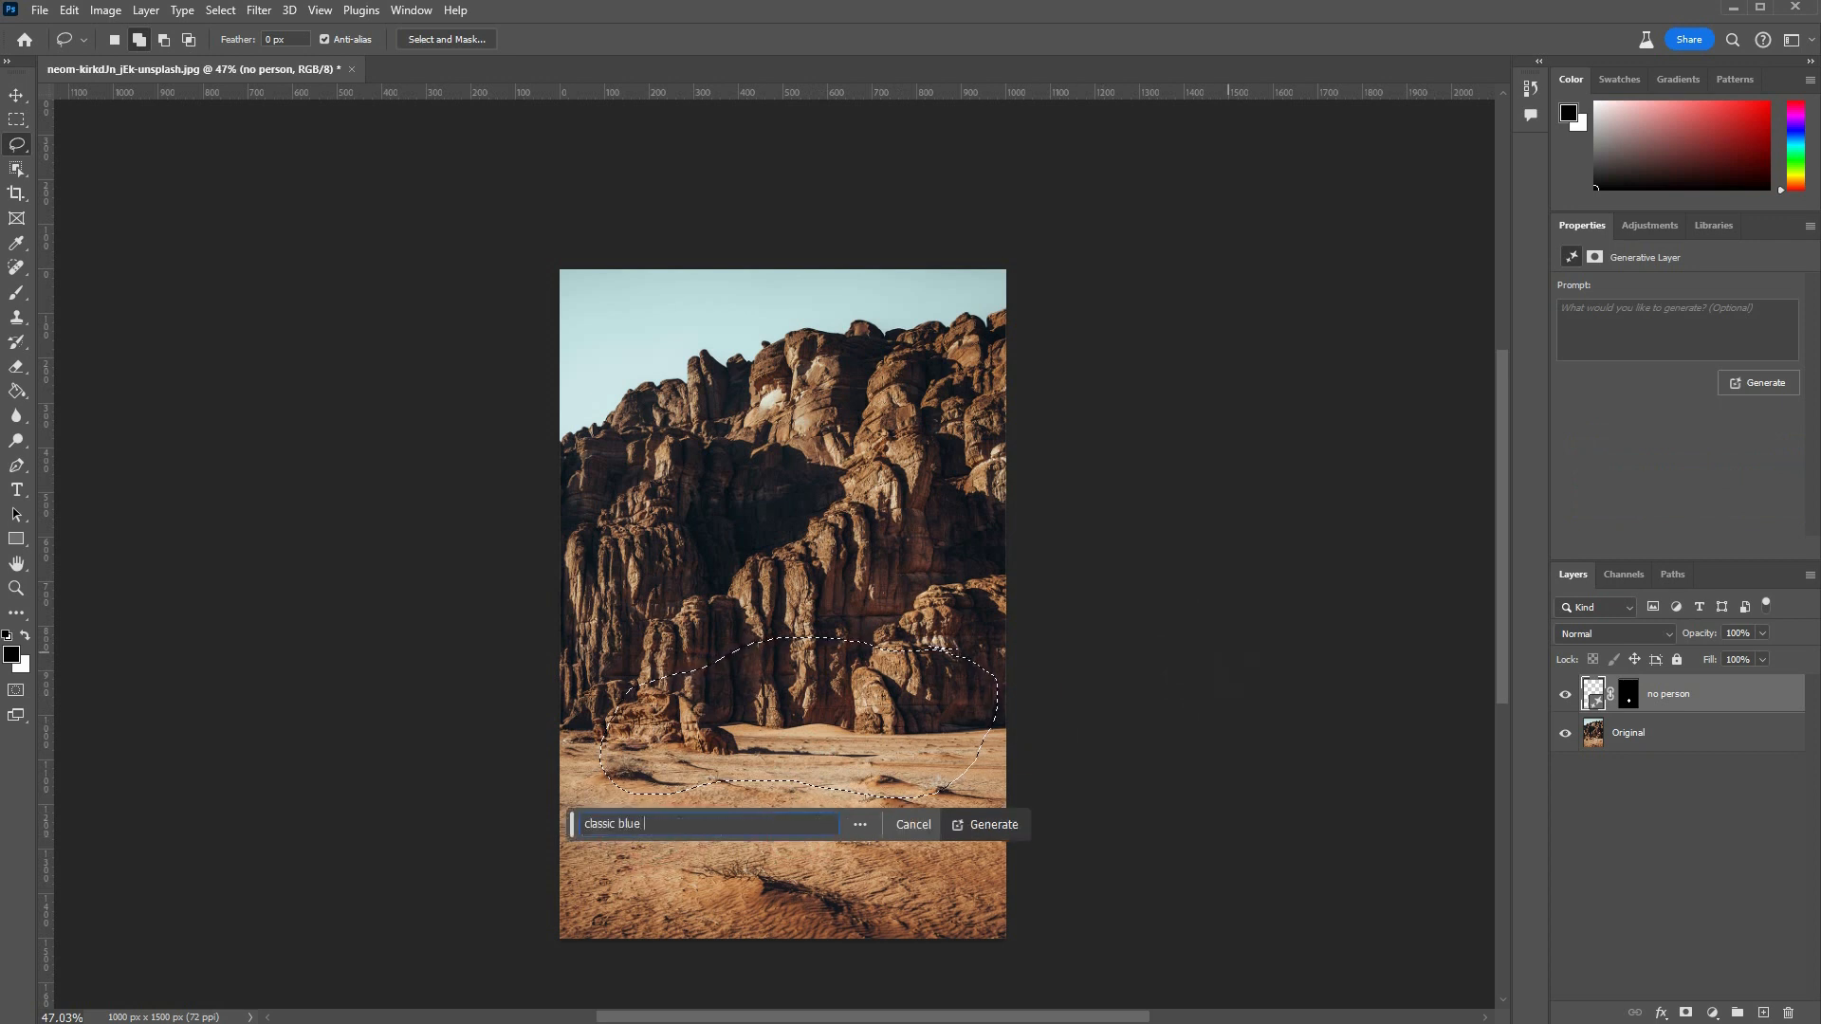
{"action": "key", "text": "Return"}
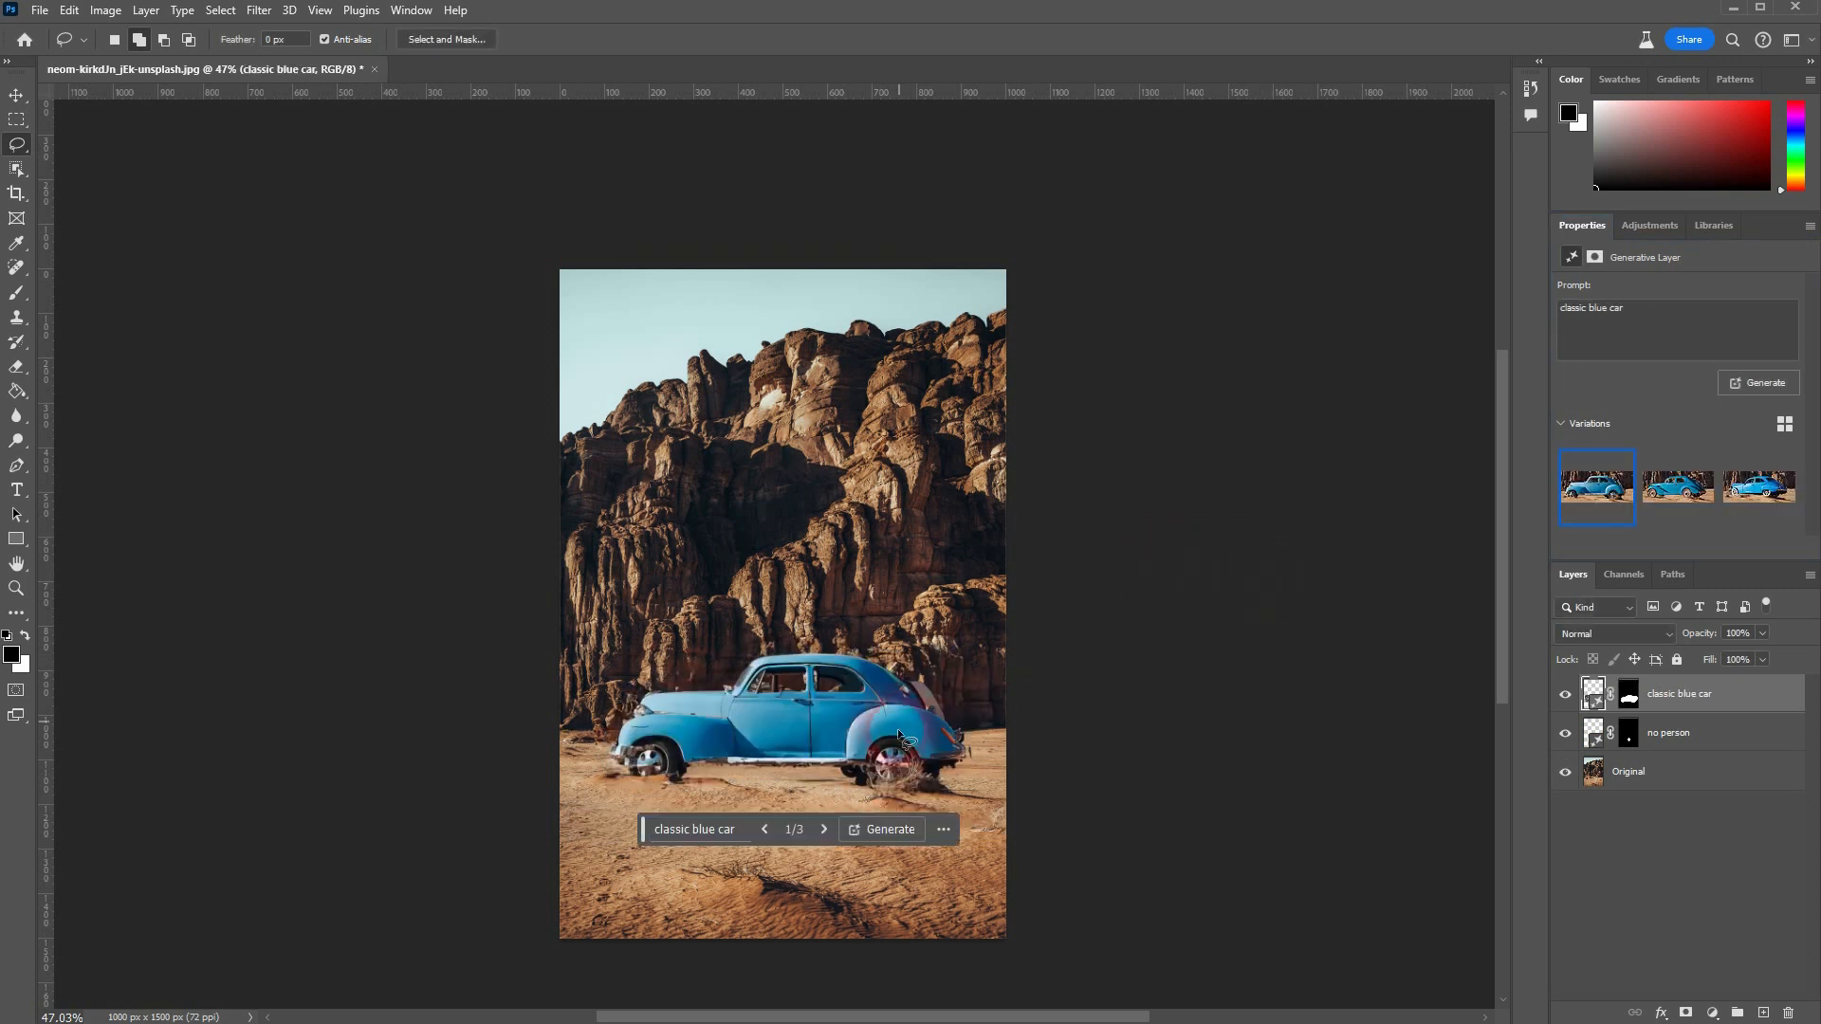
- Go through the "classic blue car" variations and choose the third one
{"action": "left_click", "coordinate": [824, 830]}
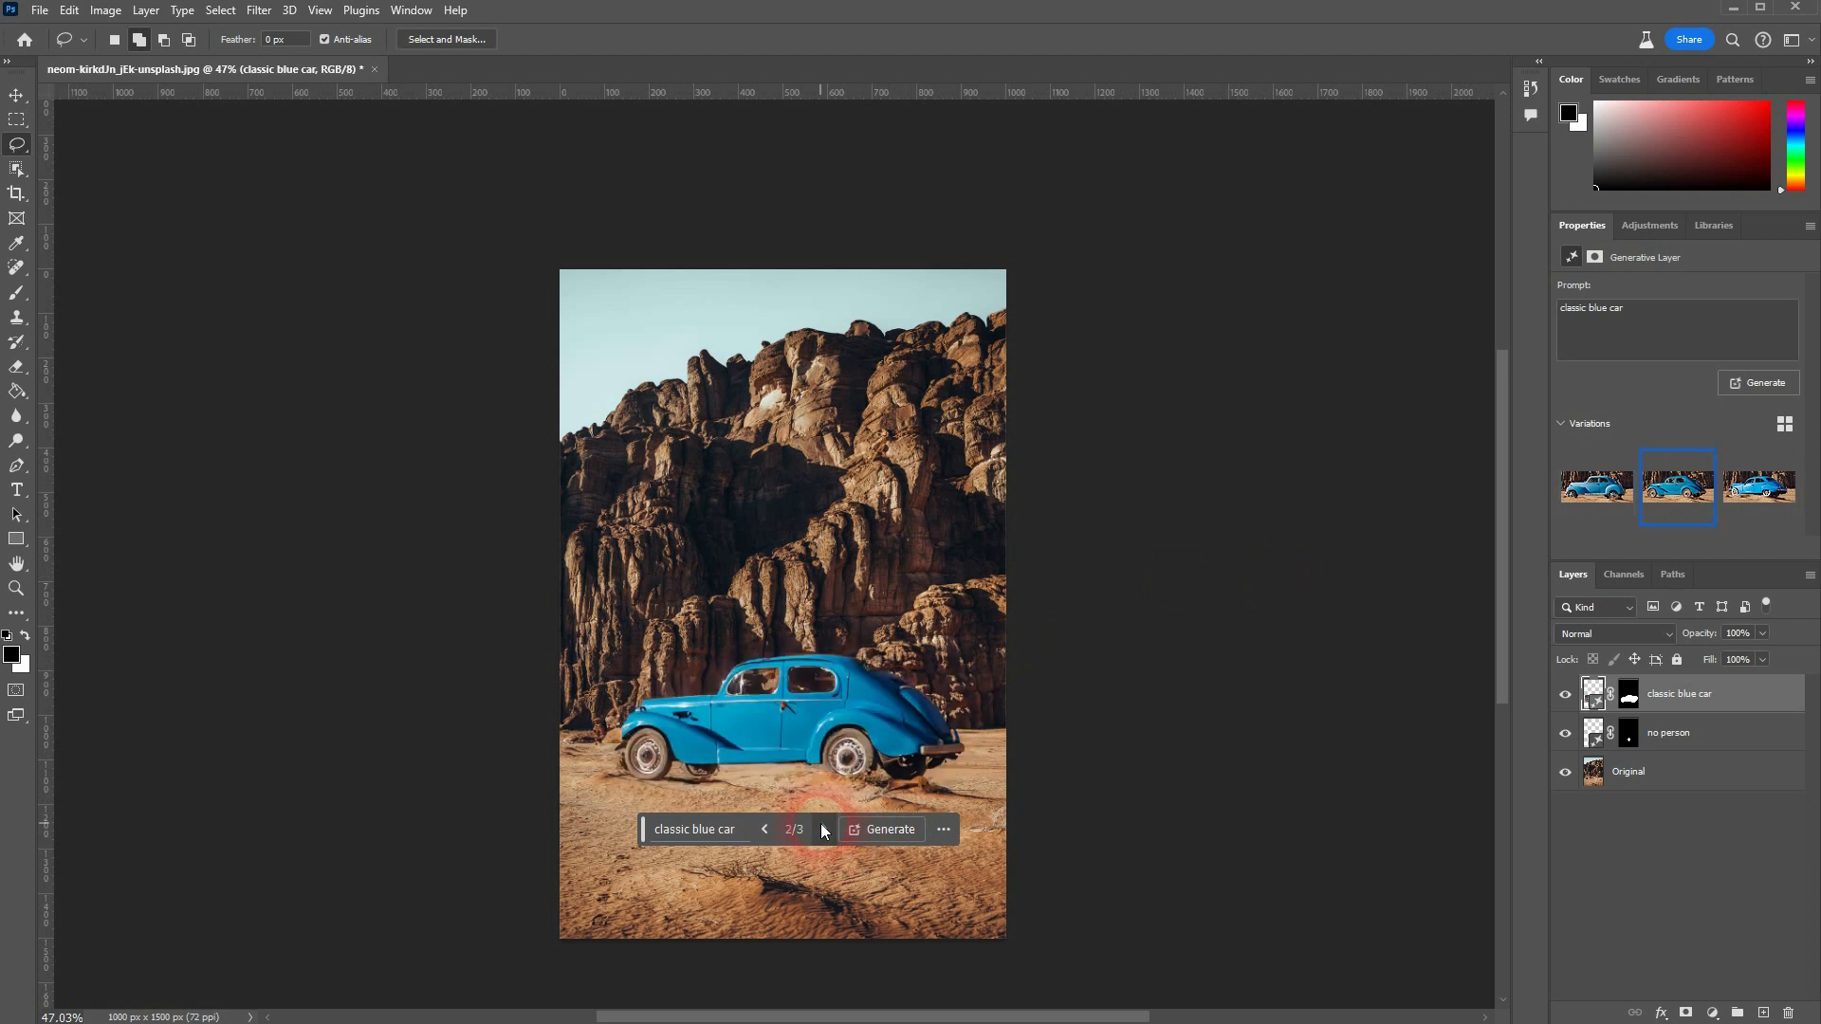
{"action": "left_click", "coordinate": [822, 828]}
{"action": "left_click", "coordinate": [1192, 785]}
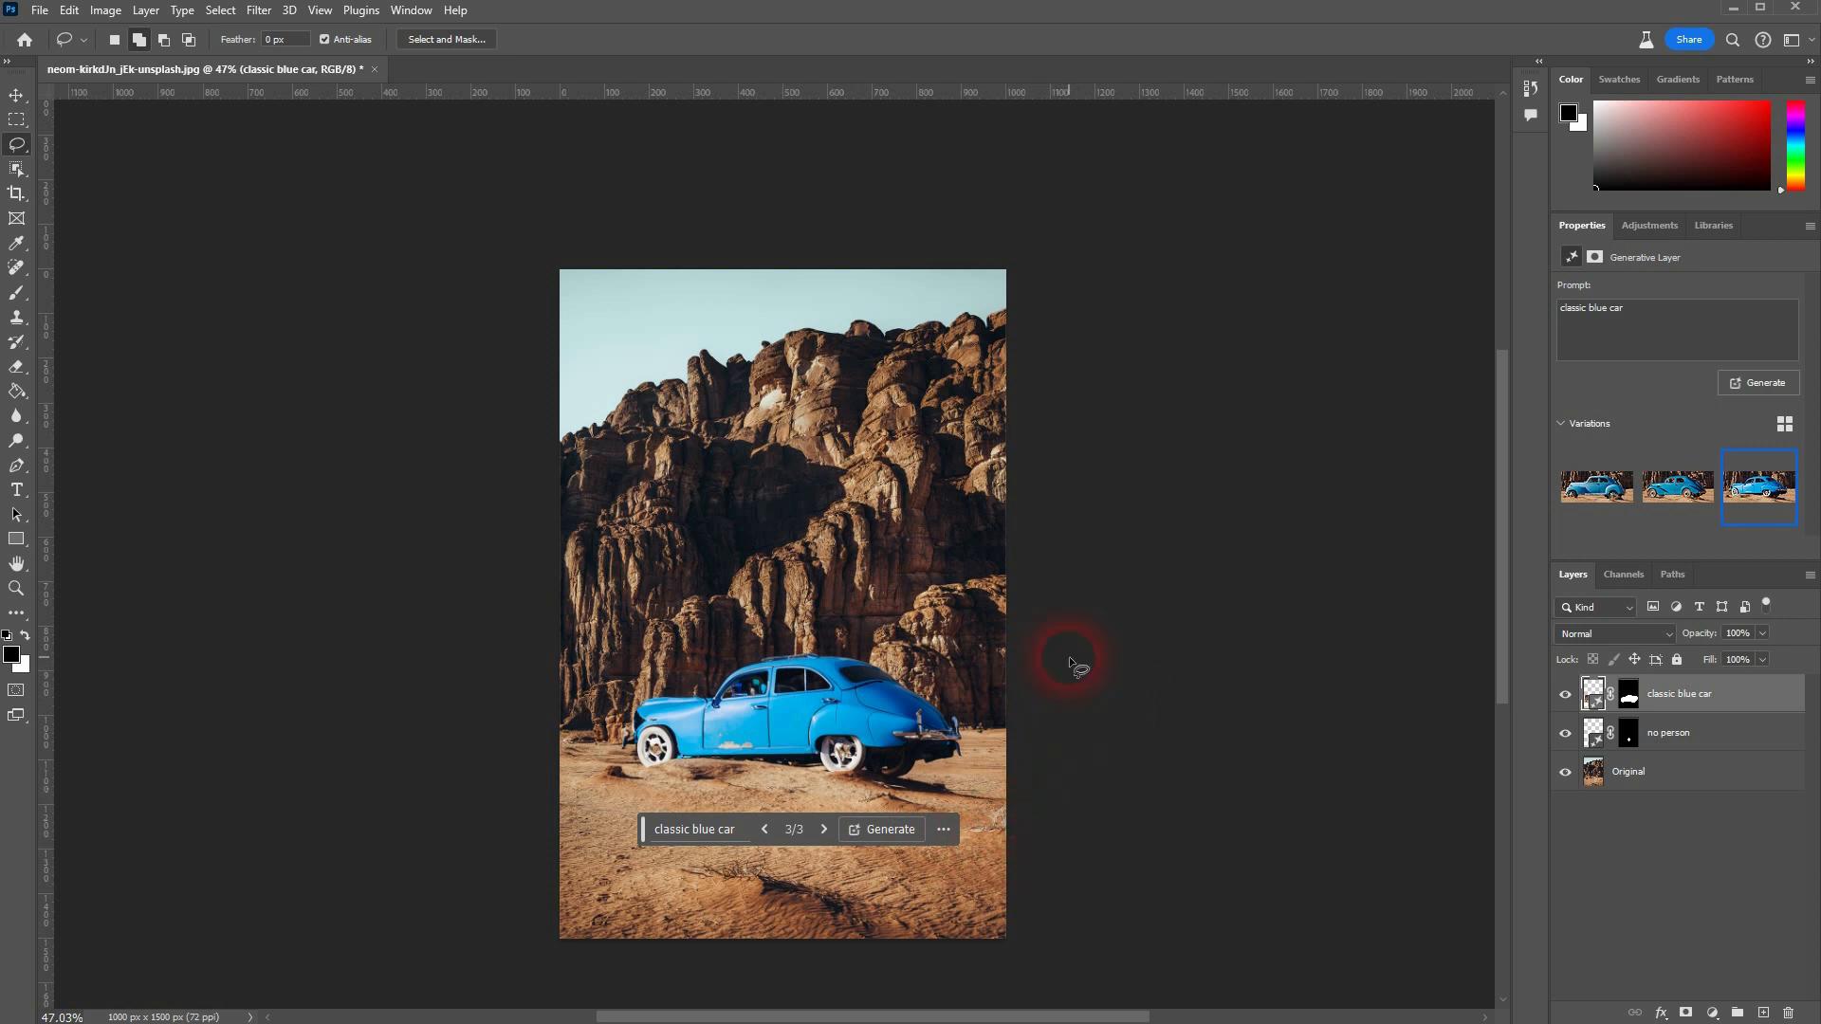
- Lasso the sky and upper cliffs and generatively fill them with the prompt "blue sky with white clouds"
{"action": "mouse_move", "coordinate": [1021, 452]}
{"action": "left_mouse_down"}
{"action": "mouse_move", "coordinate": [823, 479]}
{"action": "mouse_move", "coordinate": [666, 470]}
{"action": "left_mouse_up"}
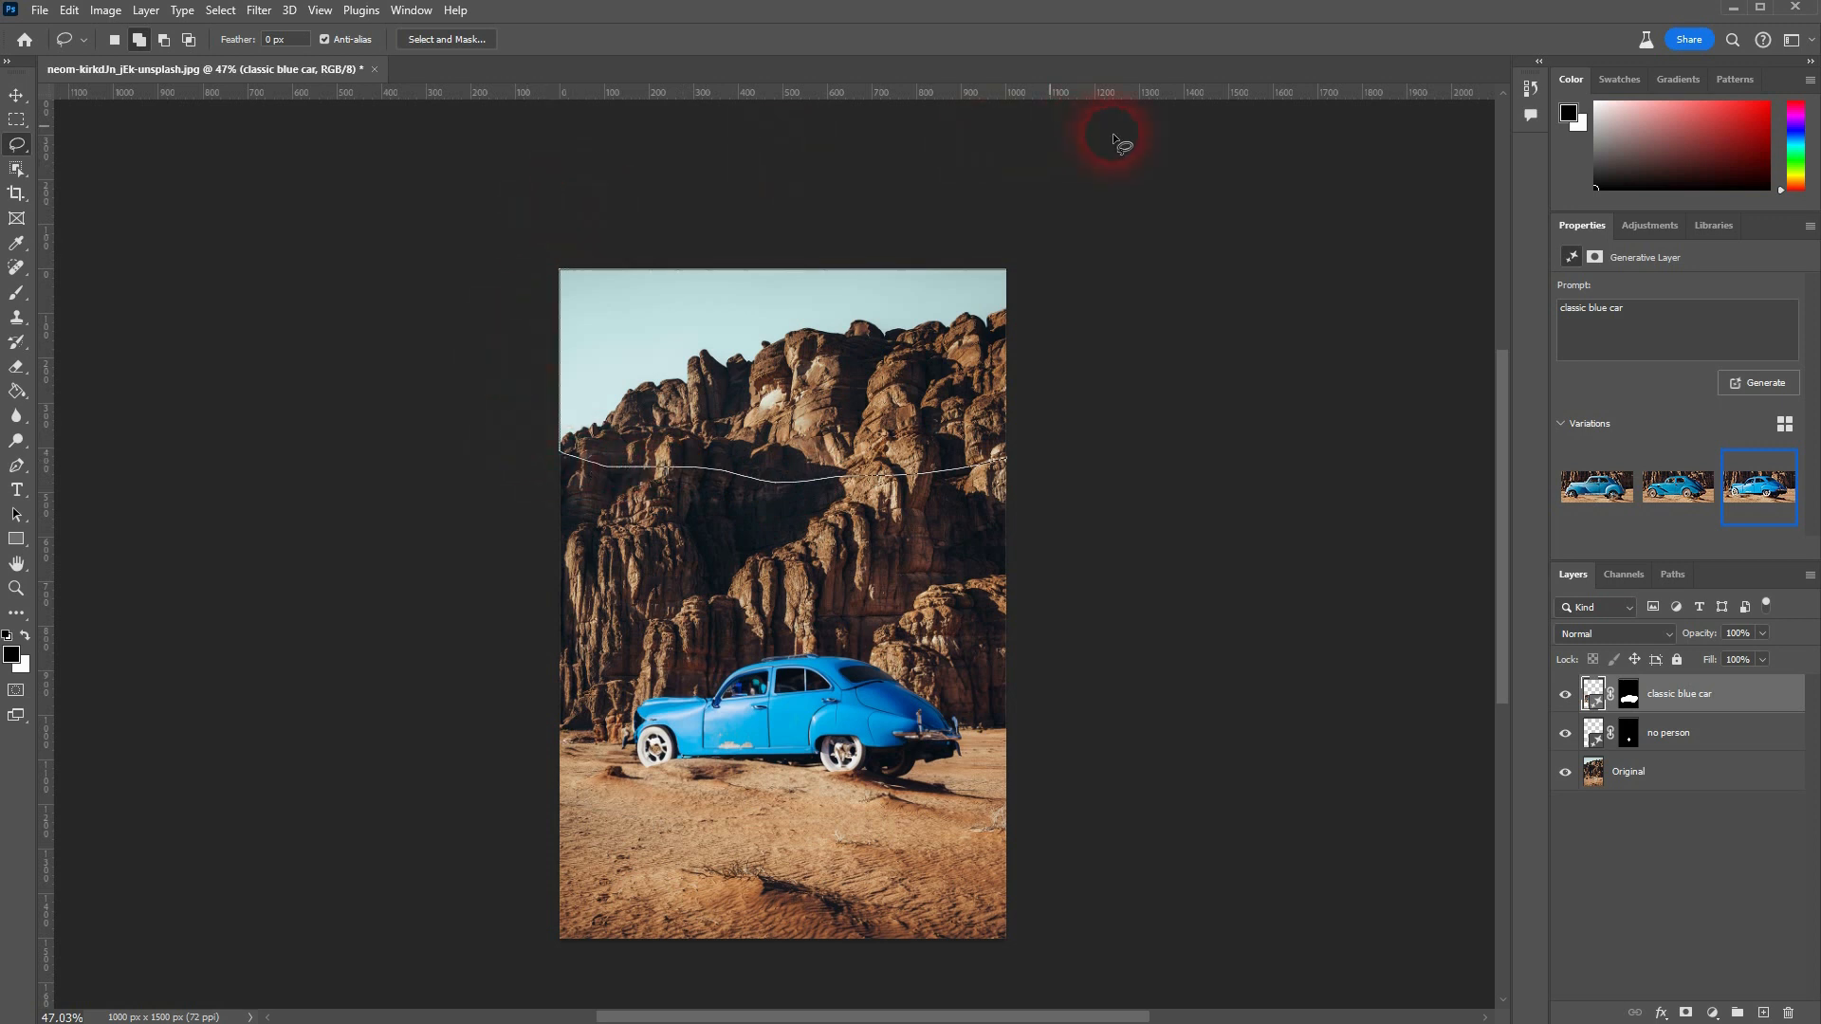
{"action": "left_click_drag", "start_coordinate": [1180, 453], "coordinate": [1180, 456]}
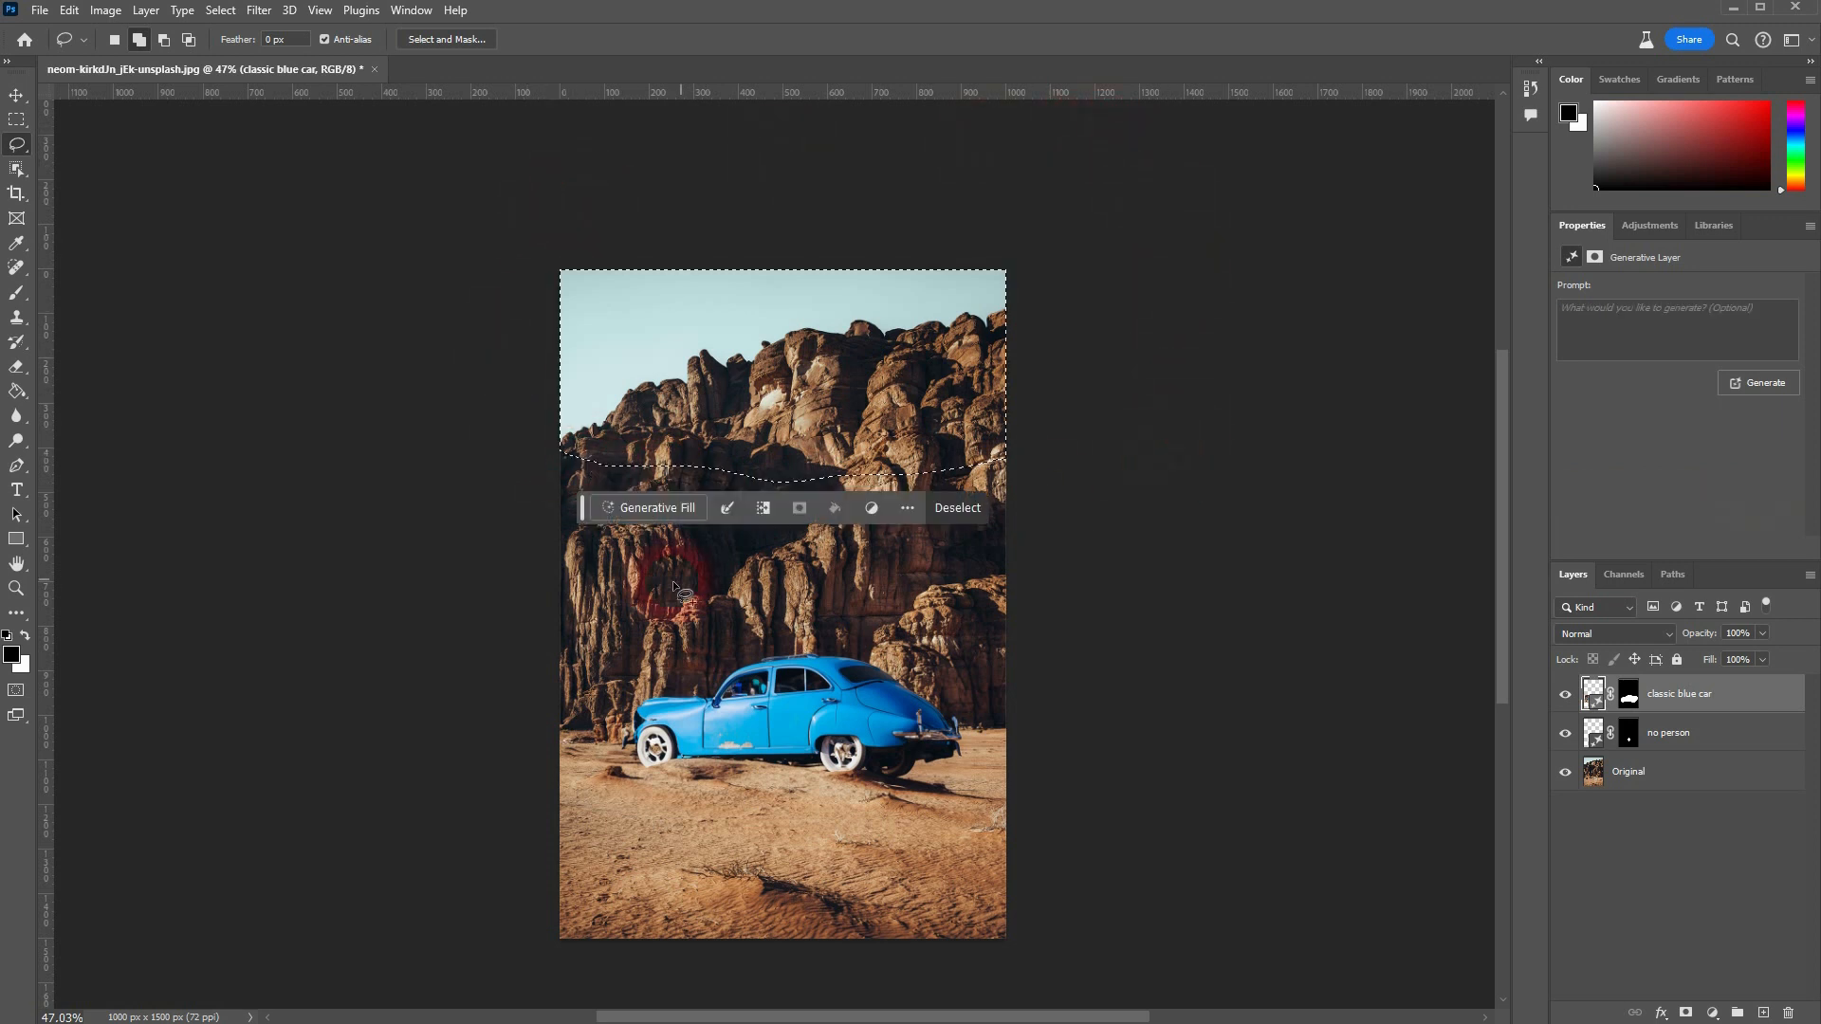
{"action": "left_click", "coordinate": [626, 514]}
{"action": "type", "text": "blue sky"}
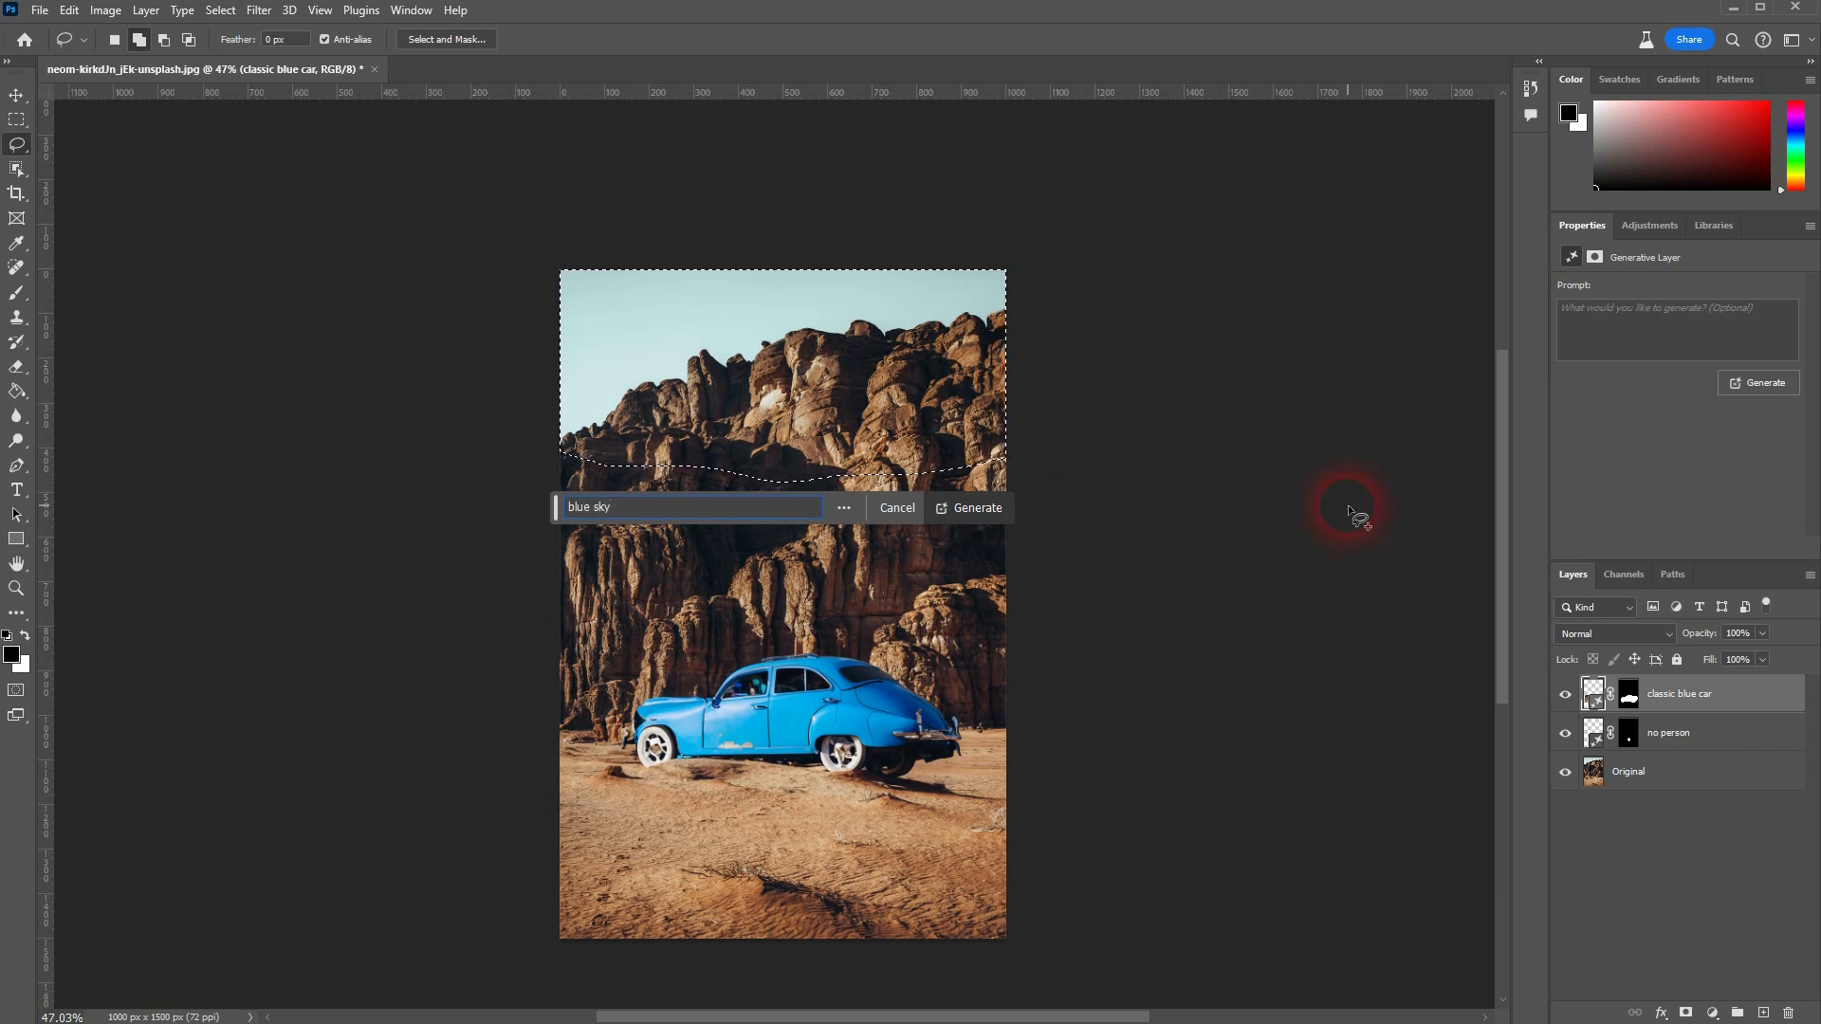
{"action": "type", "text": " with white clouds"}
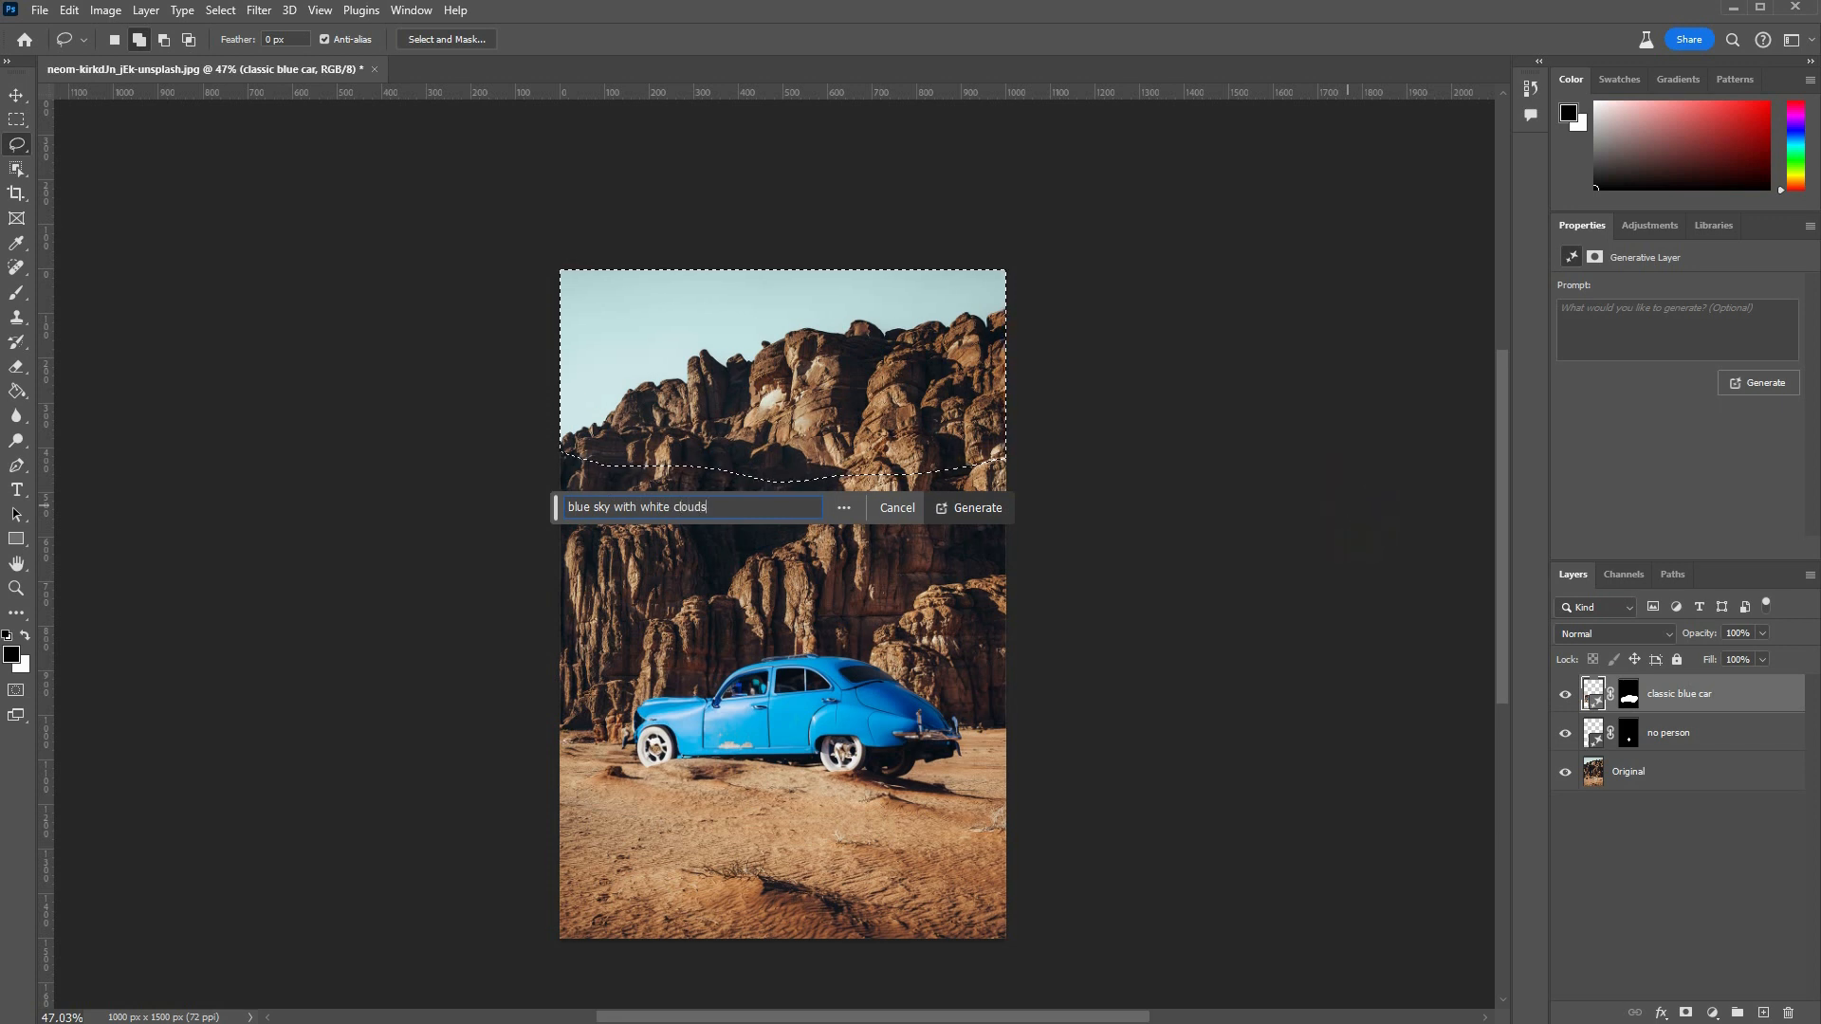
{"action": "key", "text": "Return"}
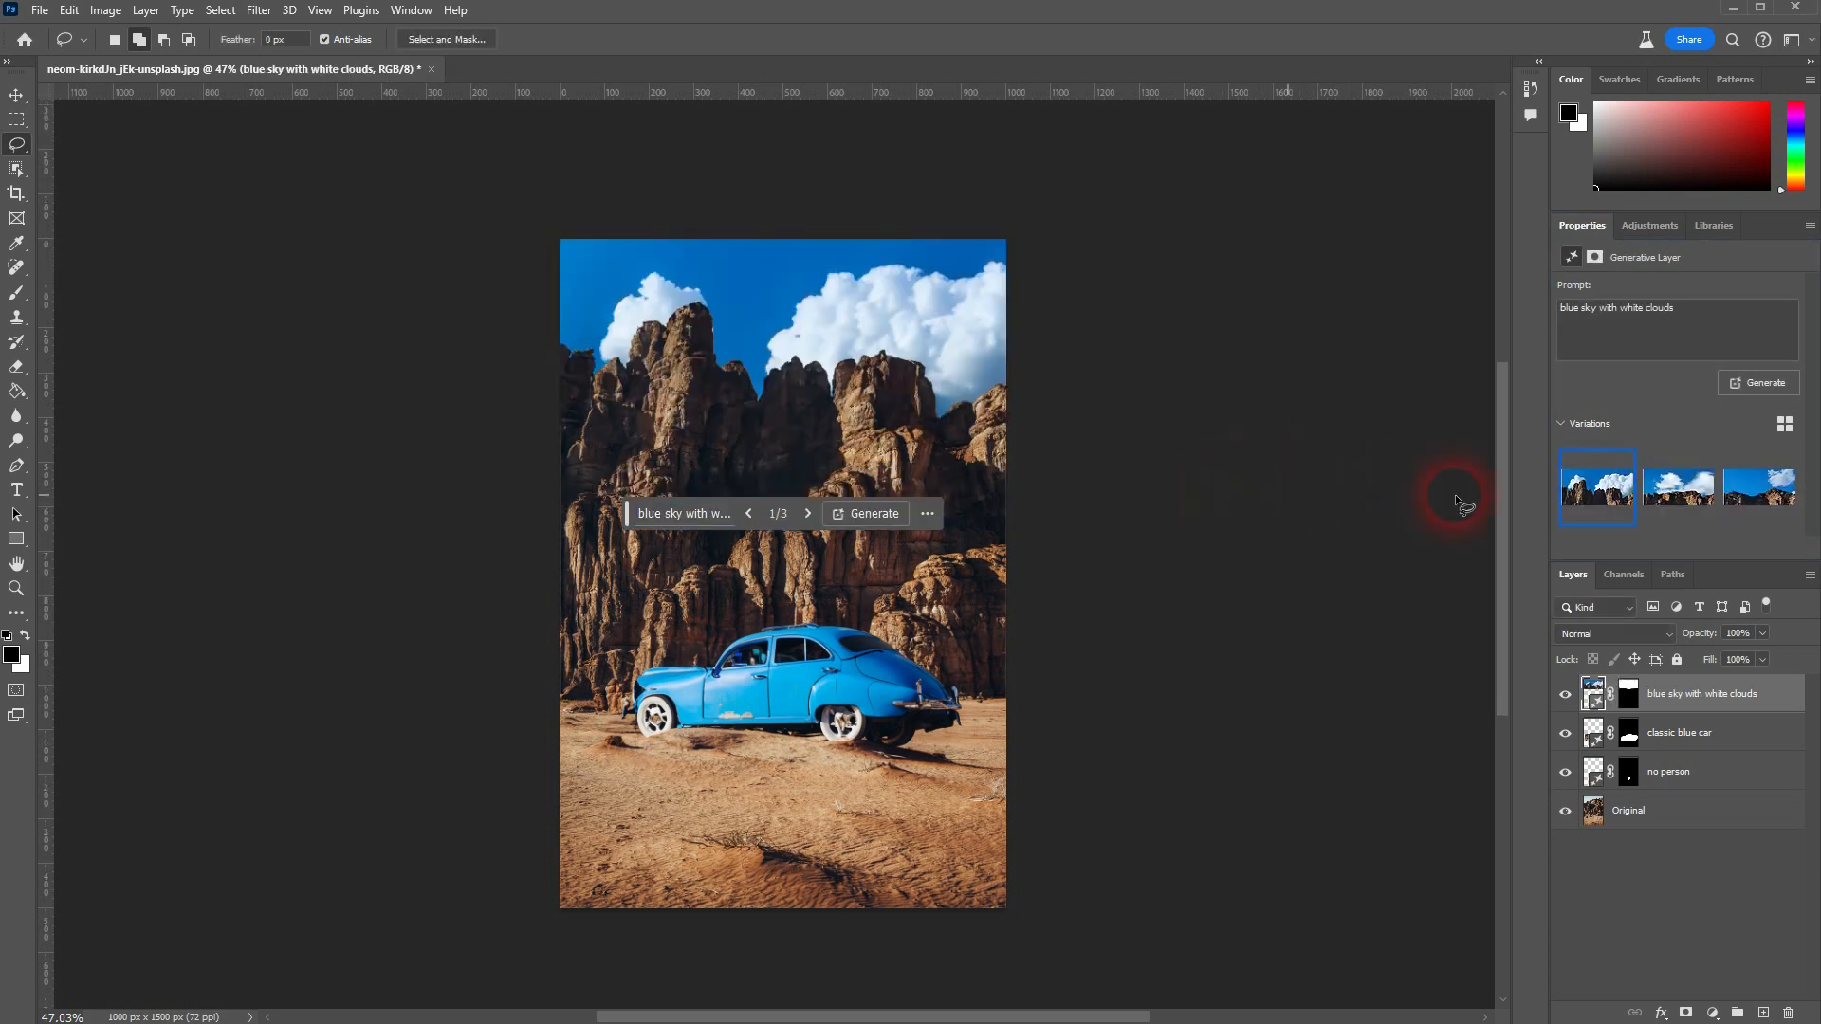
- Compare the second and third sky variations and choose the second one
{"action": "left_click", "coordinate": [1677, 488]}
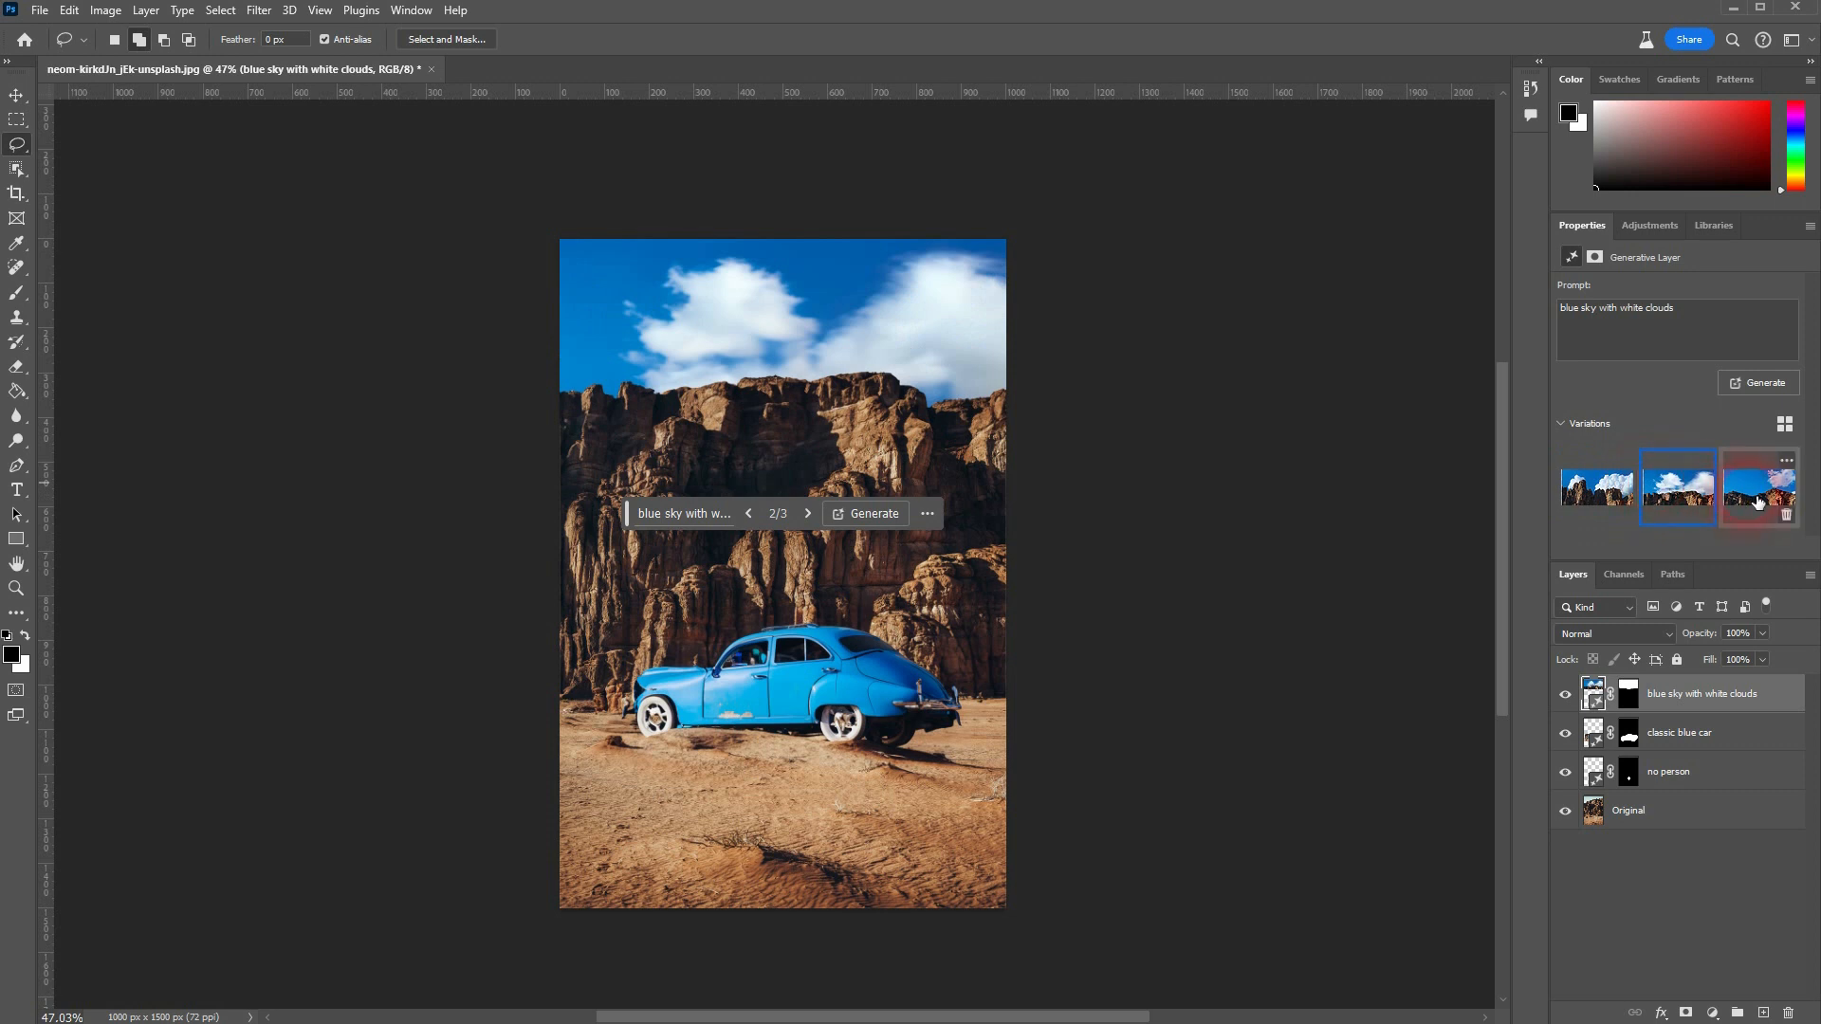
{"action": "left_click", "coordinate": [1758, 495]}
{"action": "left_click", "coordinate": [1677, 488]}
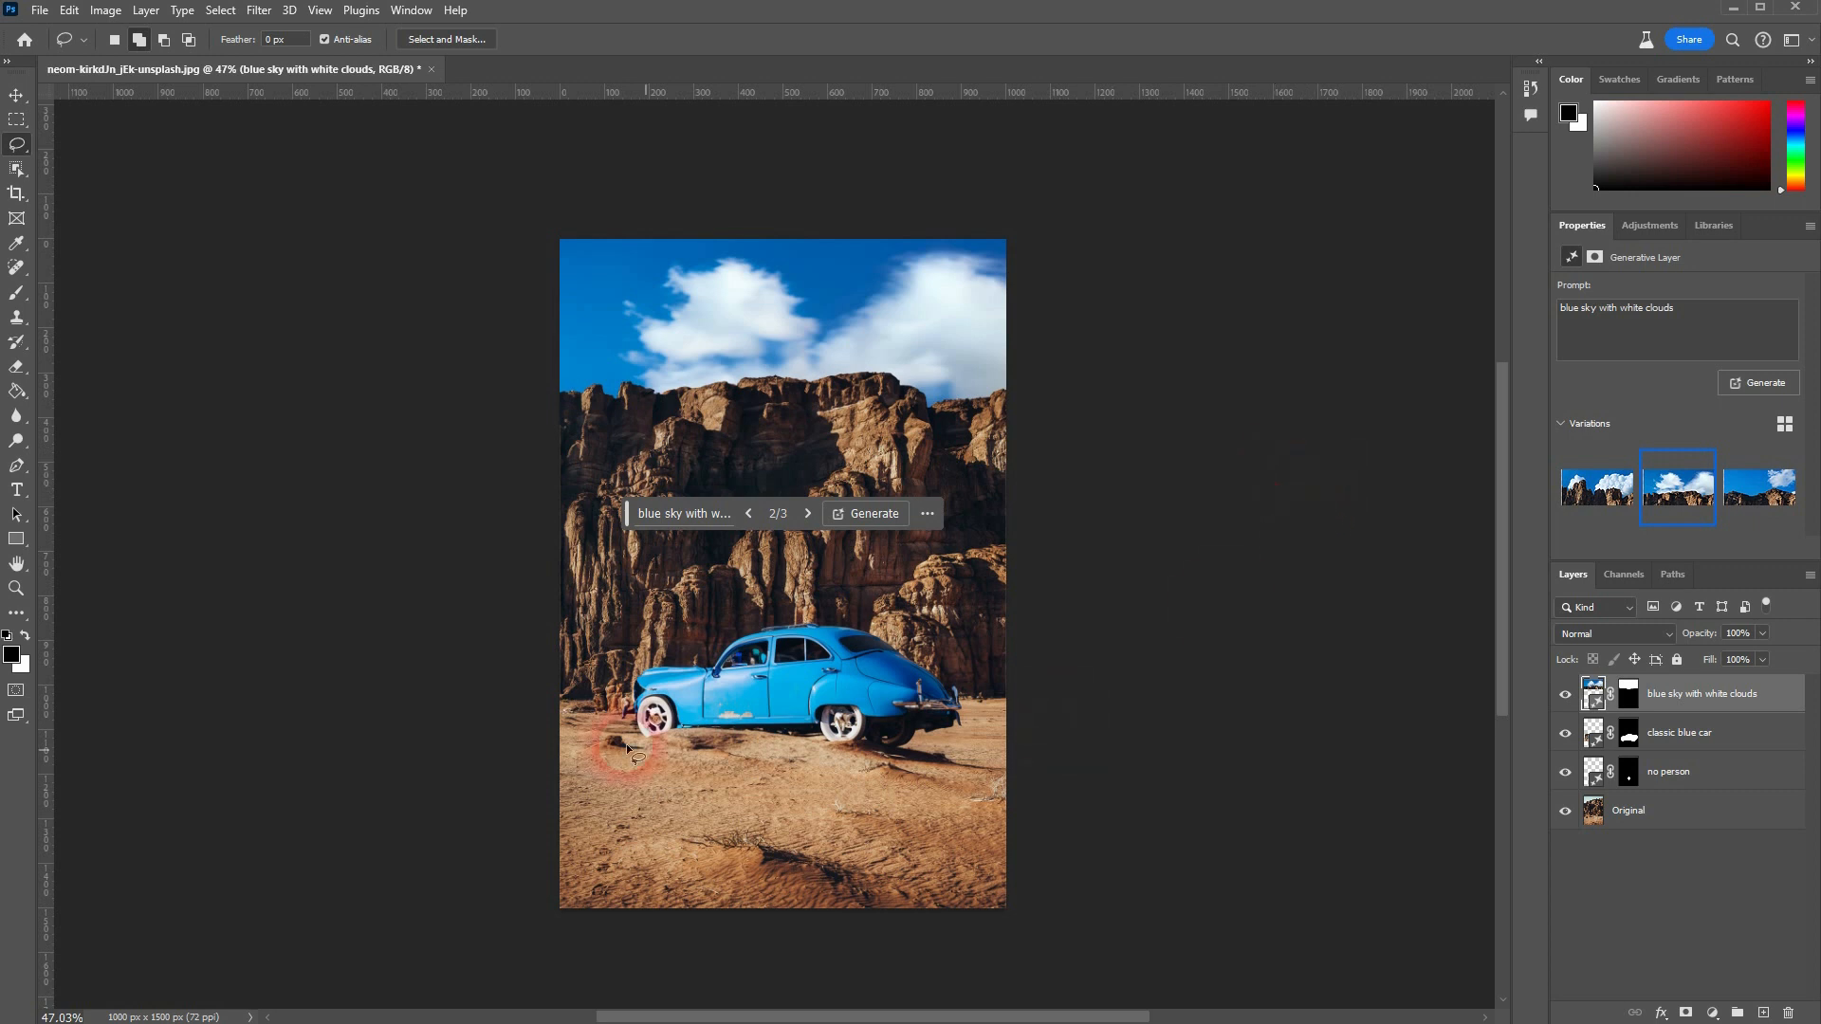
- Lasso the sand below the car down to the image's lower edge and generatively fill it with "sea"
{"action": "left_click", "coordinate": [516, 785]}
{"action": "left_click_drag", "start_coordinate": [855, 772], "coordinate": [1003, 785]}
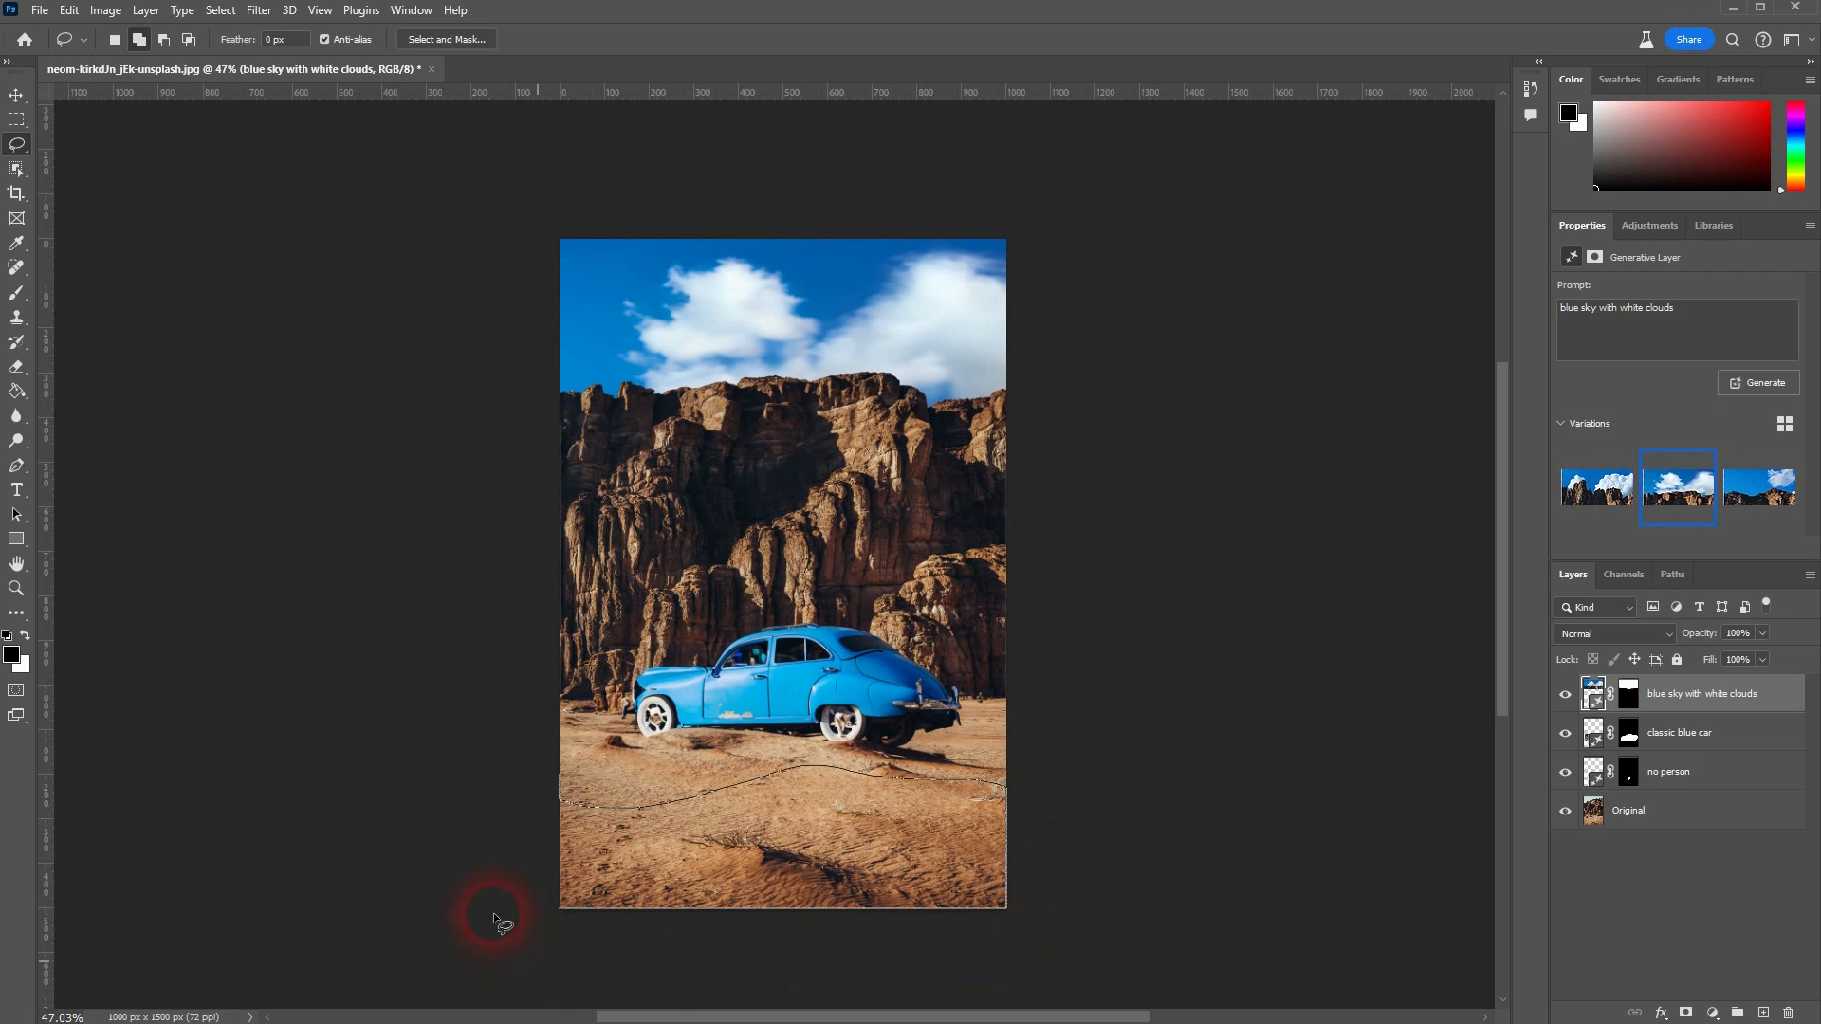
{"action": "left_click_drag", "start_coordinate": [475, 838], "coordinate": [472, 772]}
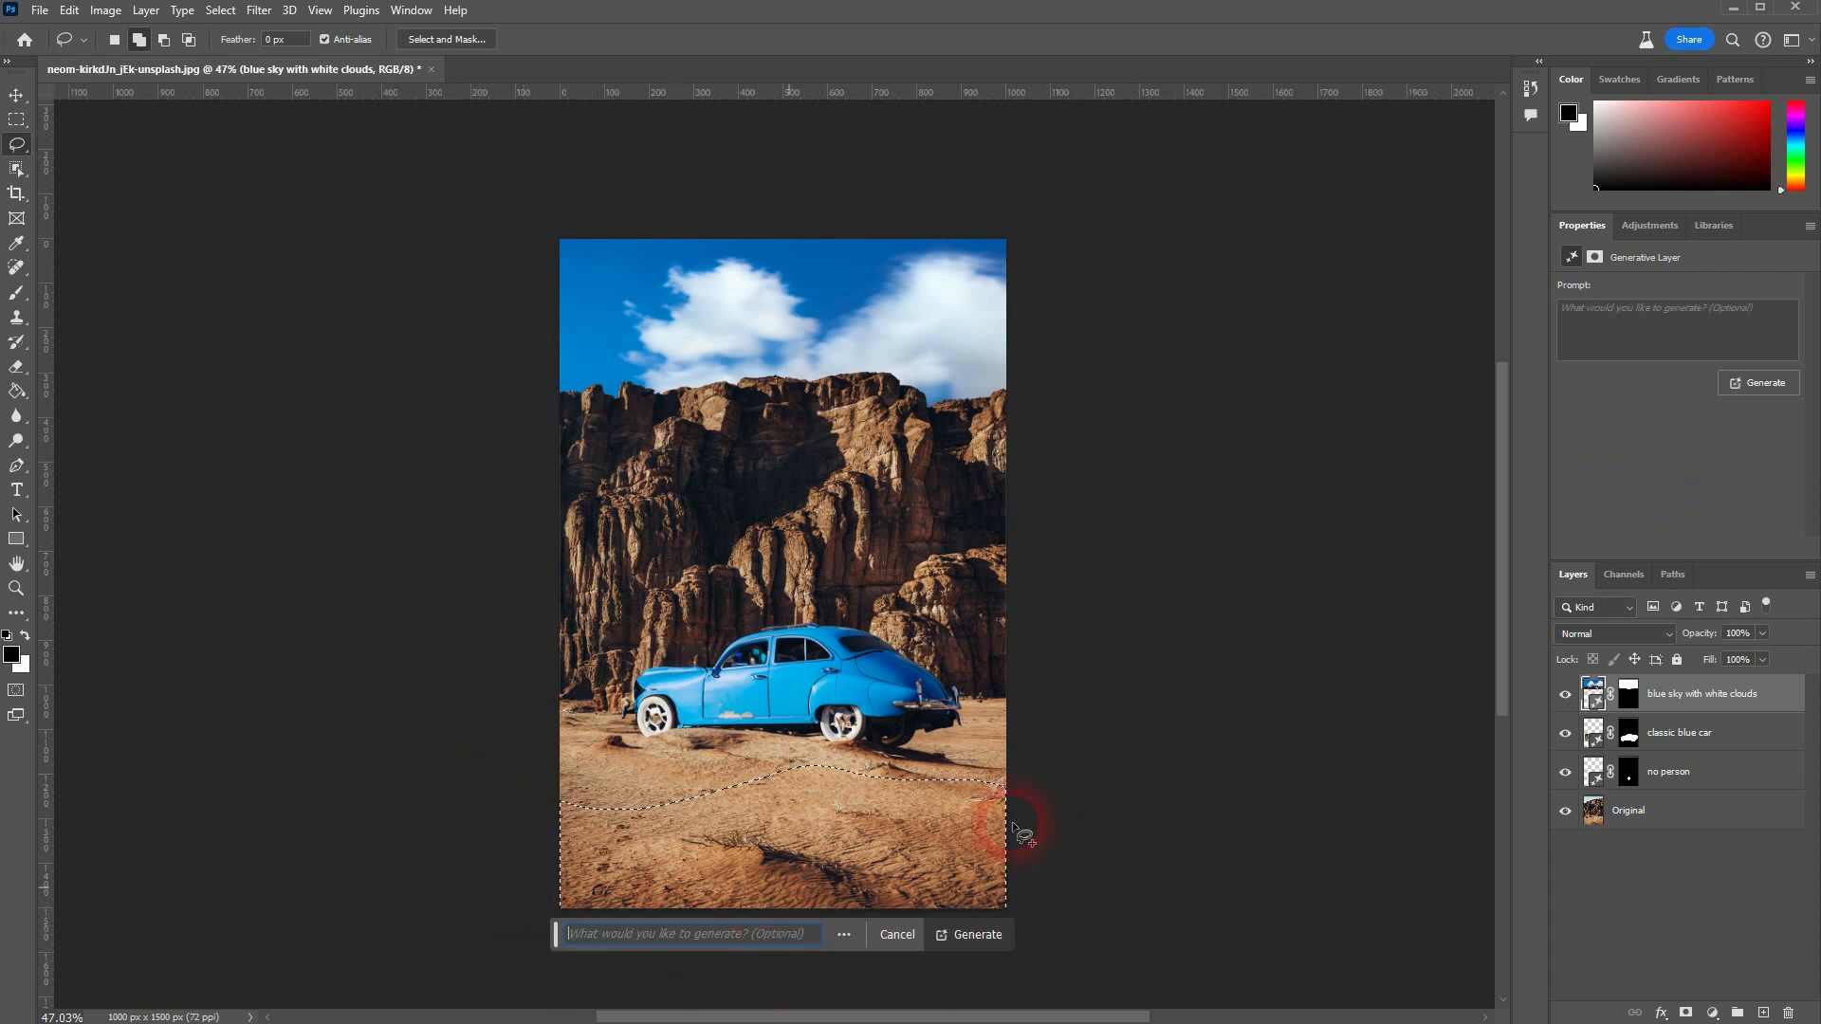
{"action": "type", "text": "sea"}
{"action": "key", "text": "Return"}
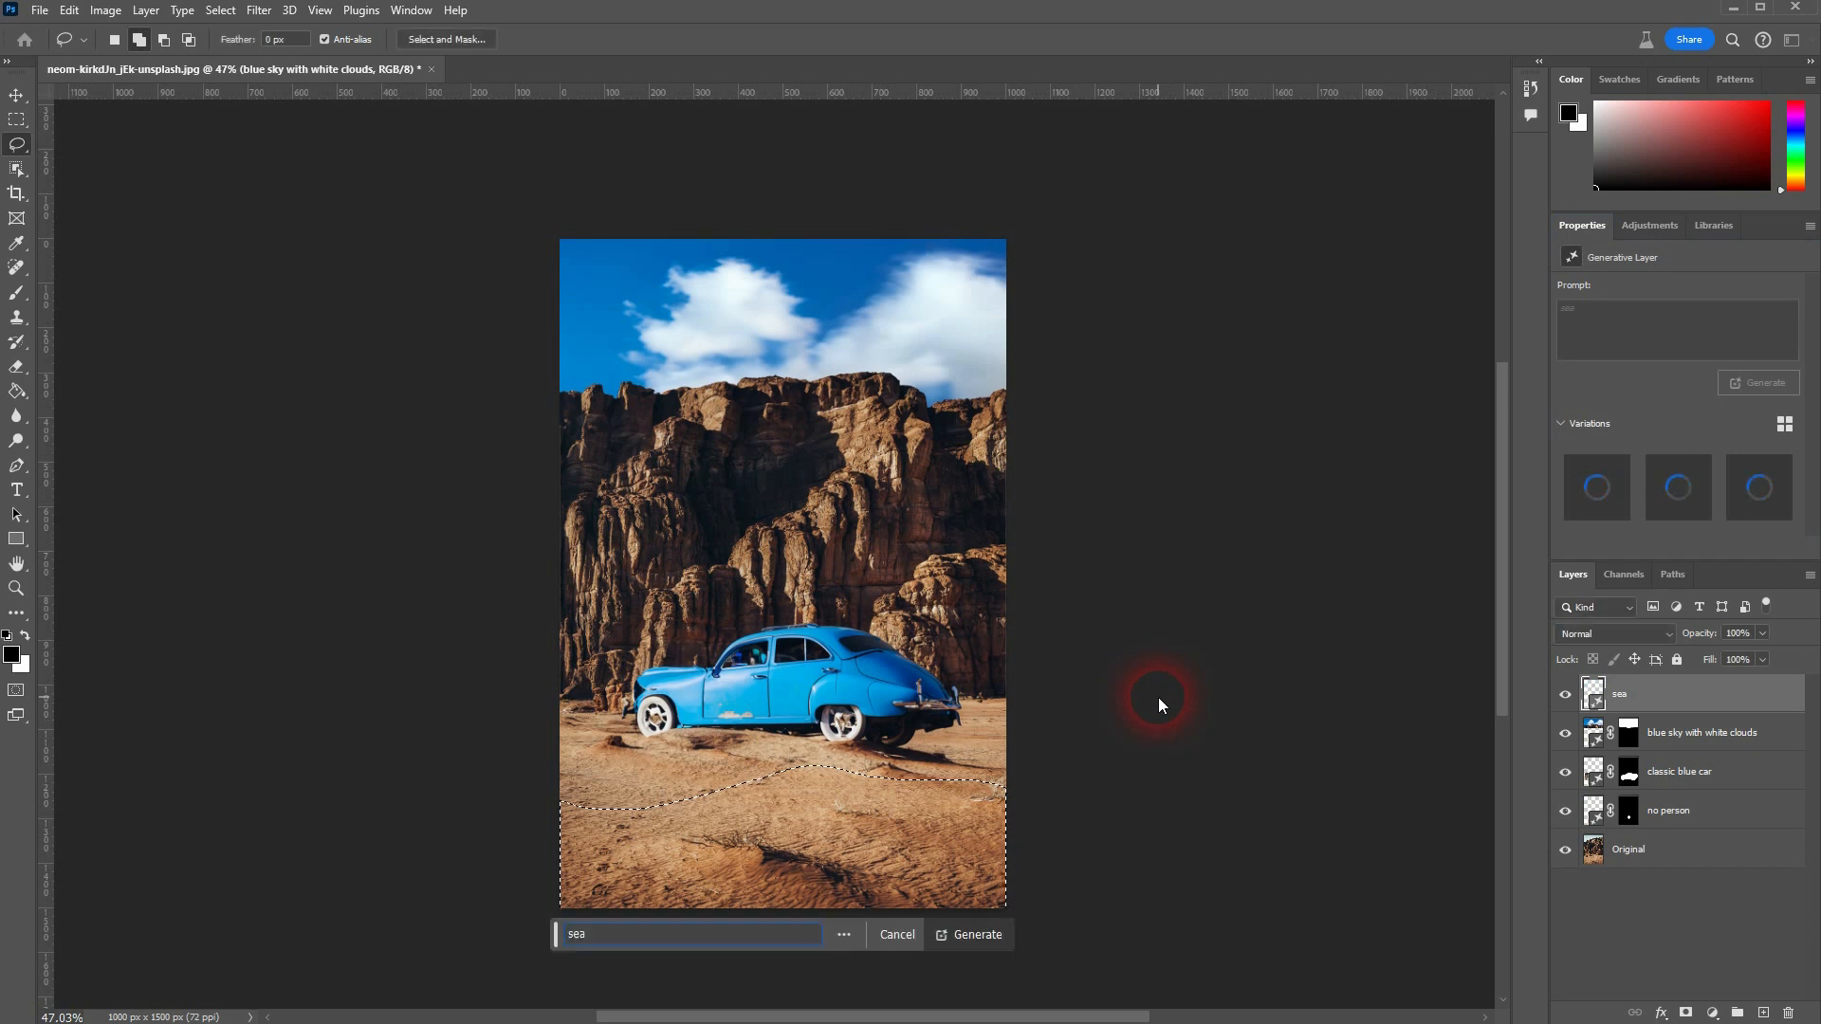
- Compare the three "sea" variations and choose the first one with the rippled blue water
{"action": "left_click", "coordinate": [1678, 487]}
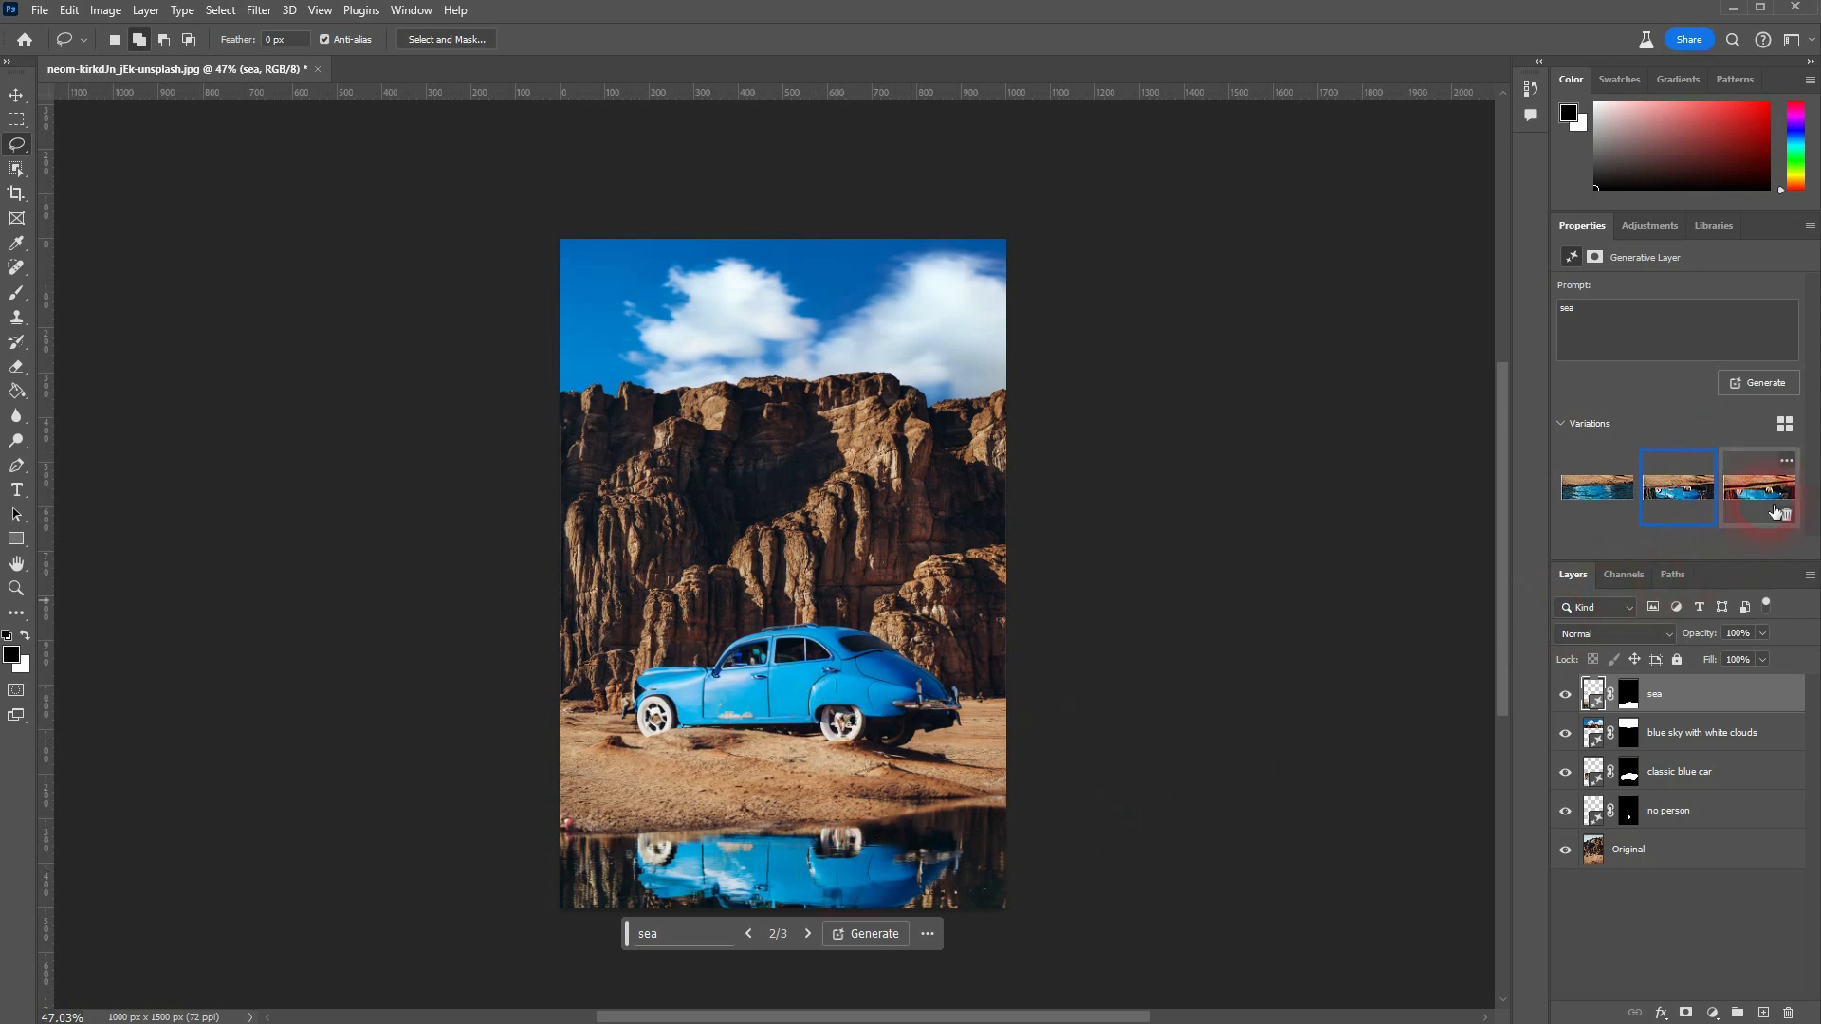
{"action": "left_click", "coordinate": [1760, 491]}
{"action": "left_click", "coordinate": [1580, 509]}
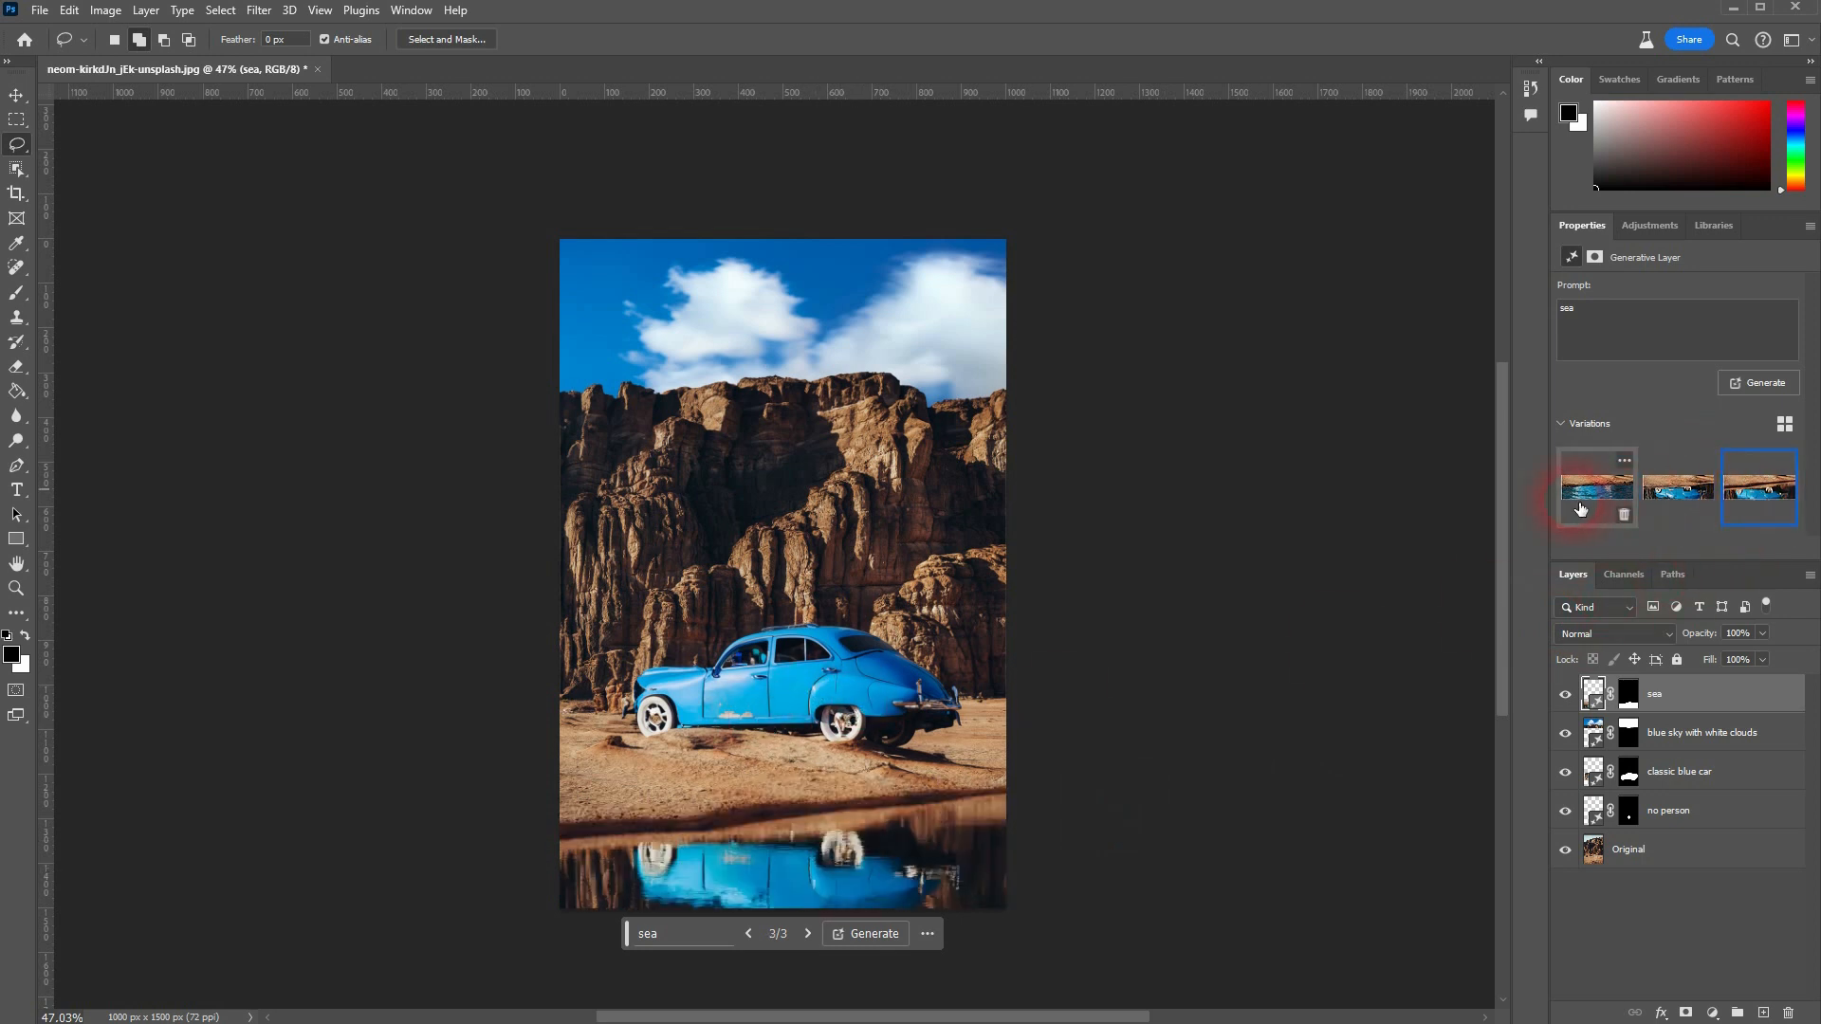
{"action": "left_click", "coordinate": [1757, 512]}
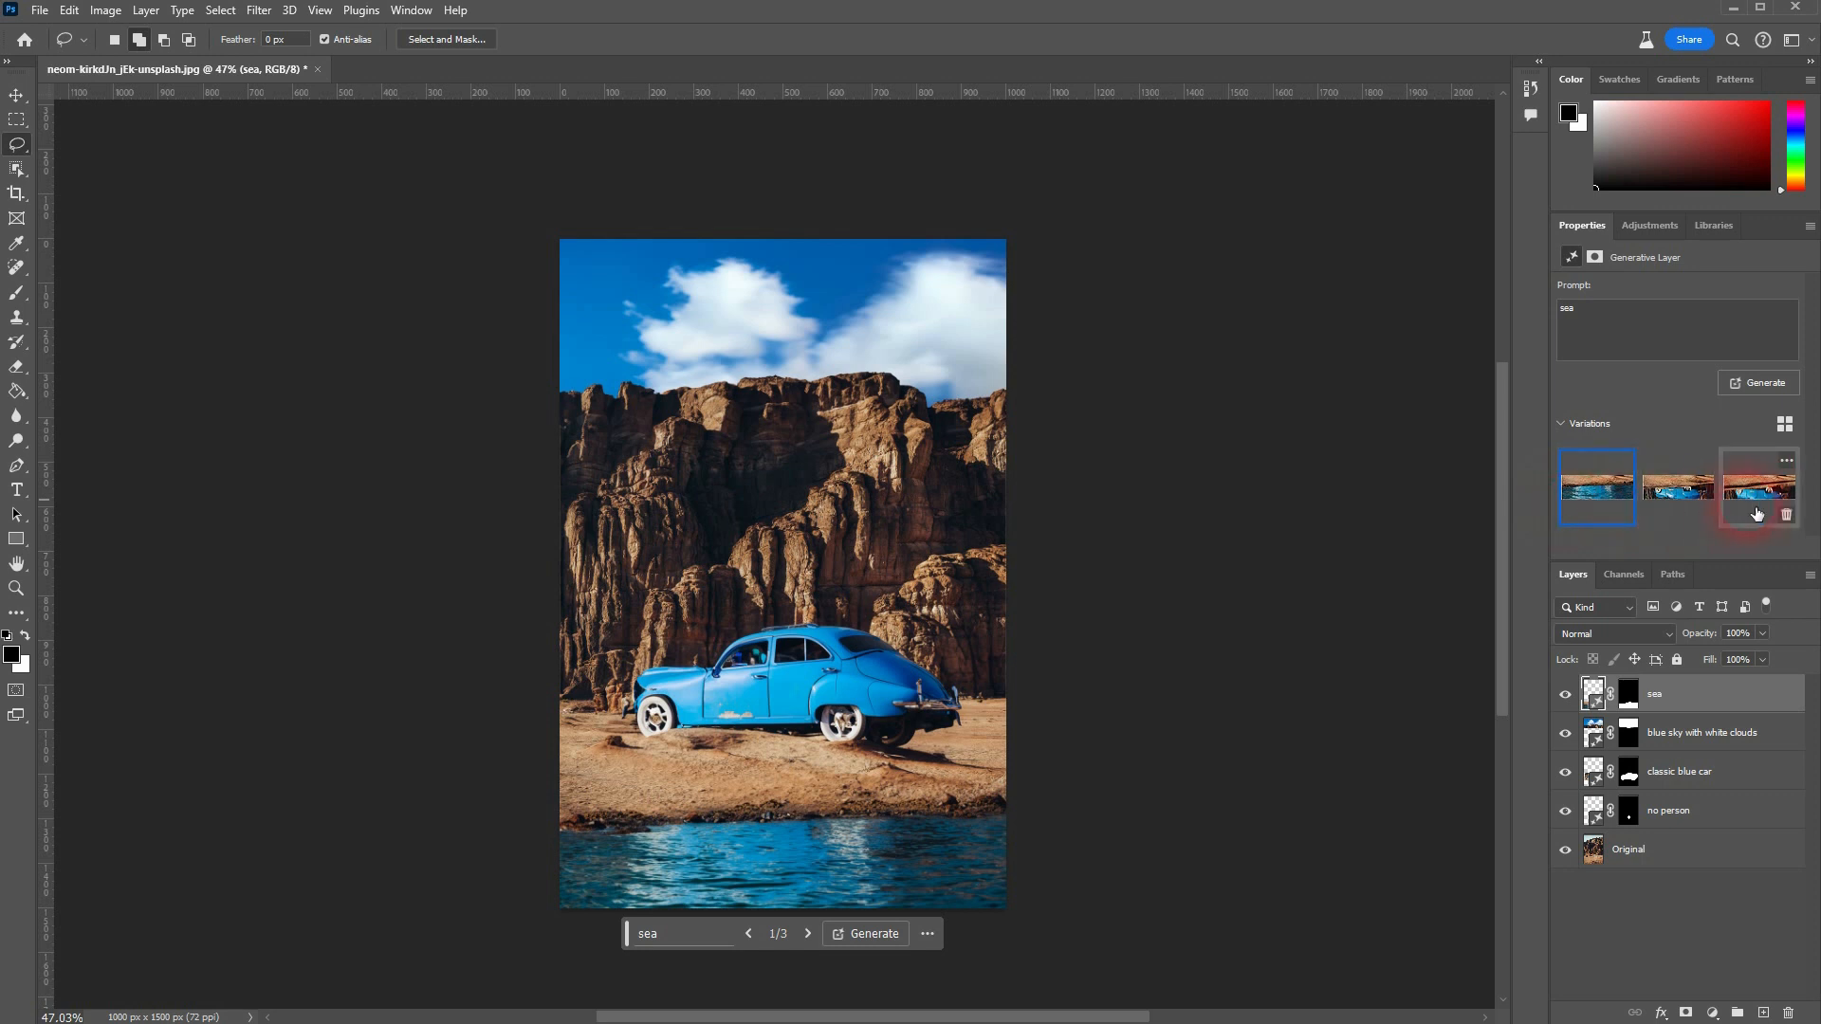
{"action": "left_click", "coordinate": [1597, 495]}
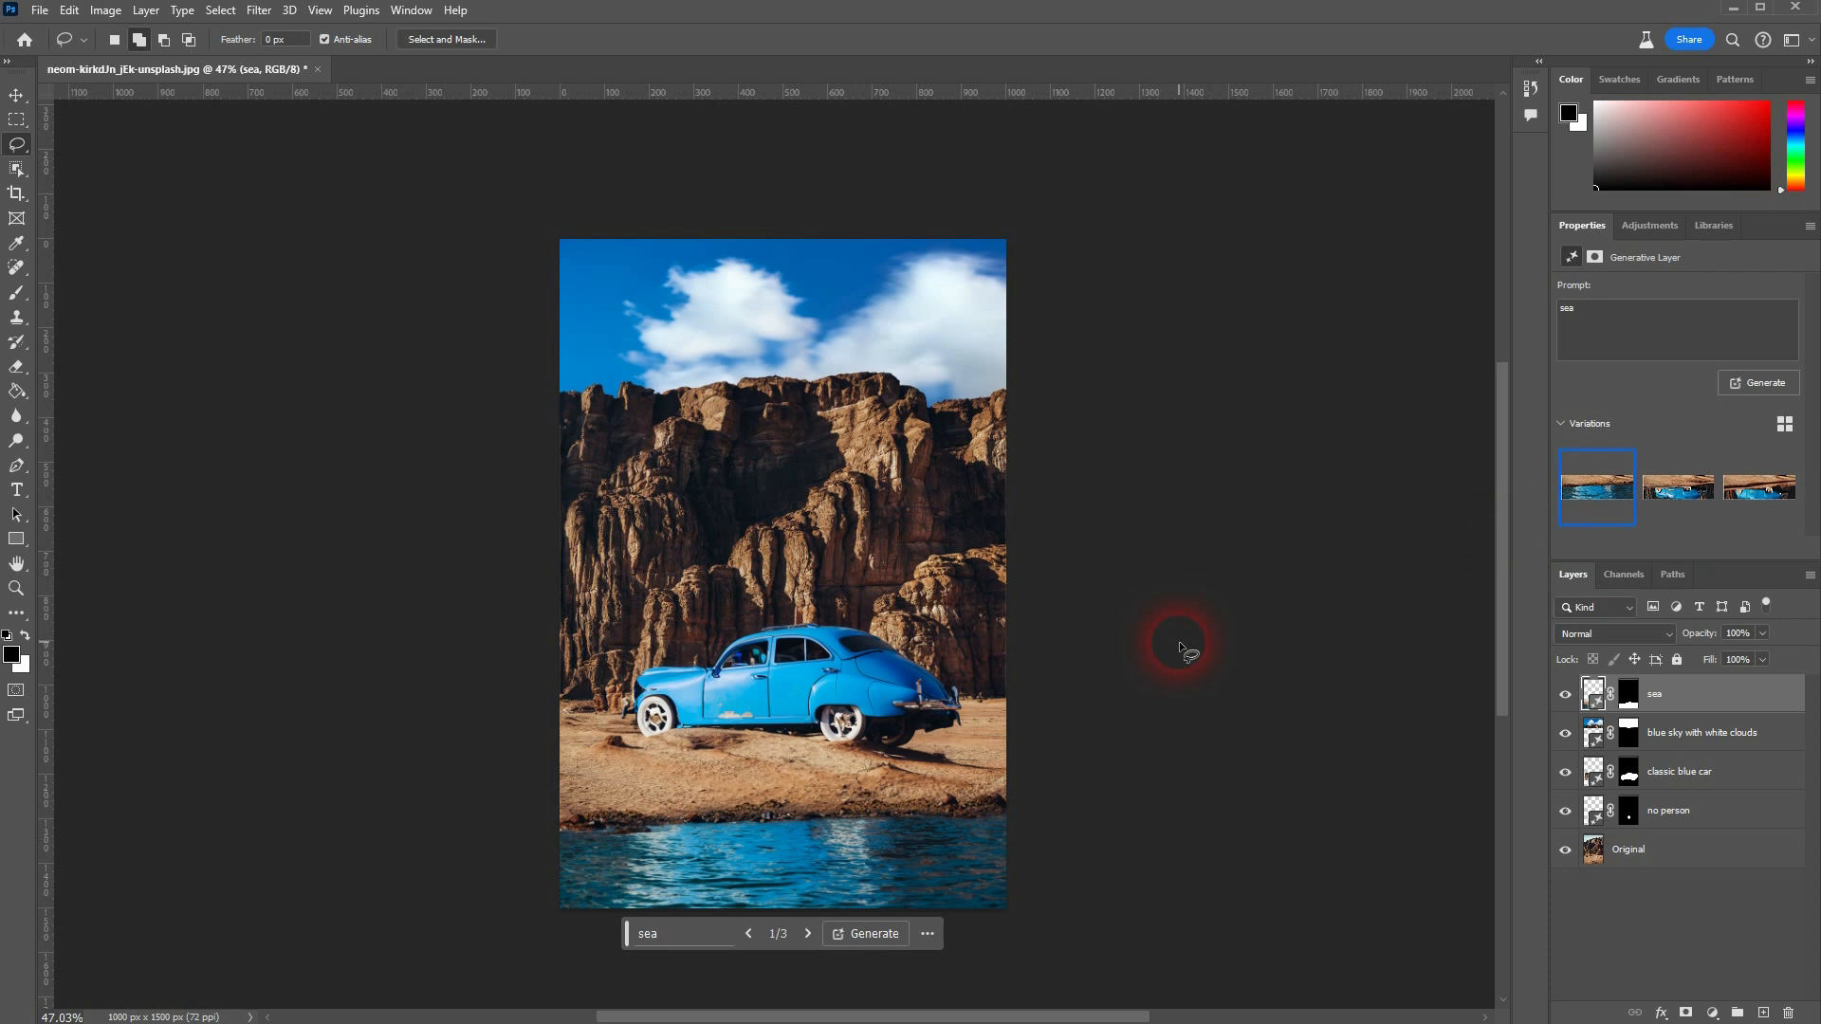
- Widen the canvas equally on both sides to about 1938 px and fill the new areas with Generative Expand, without a prompt
{"action": "left_click", "coordinate": [27, 197]}
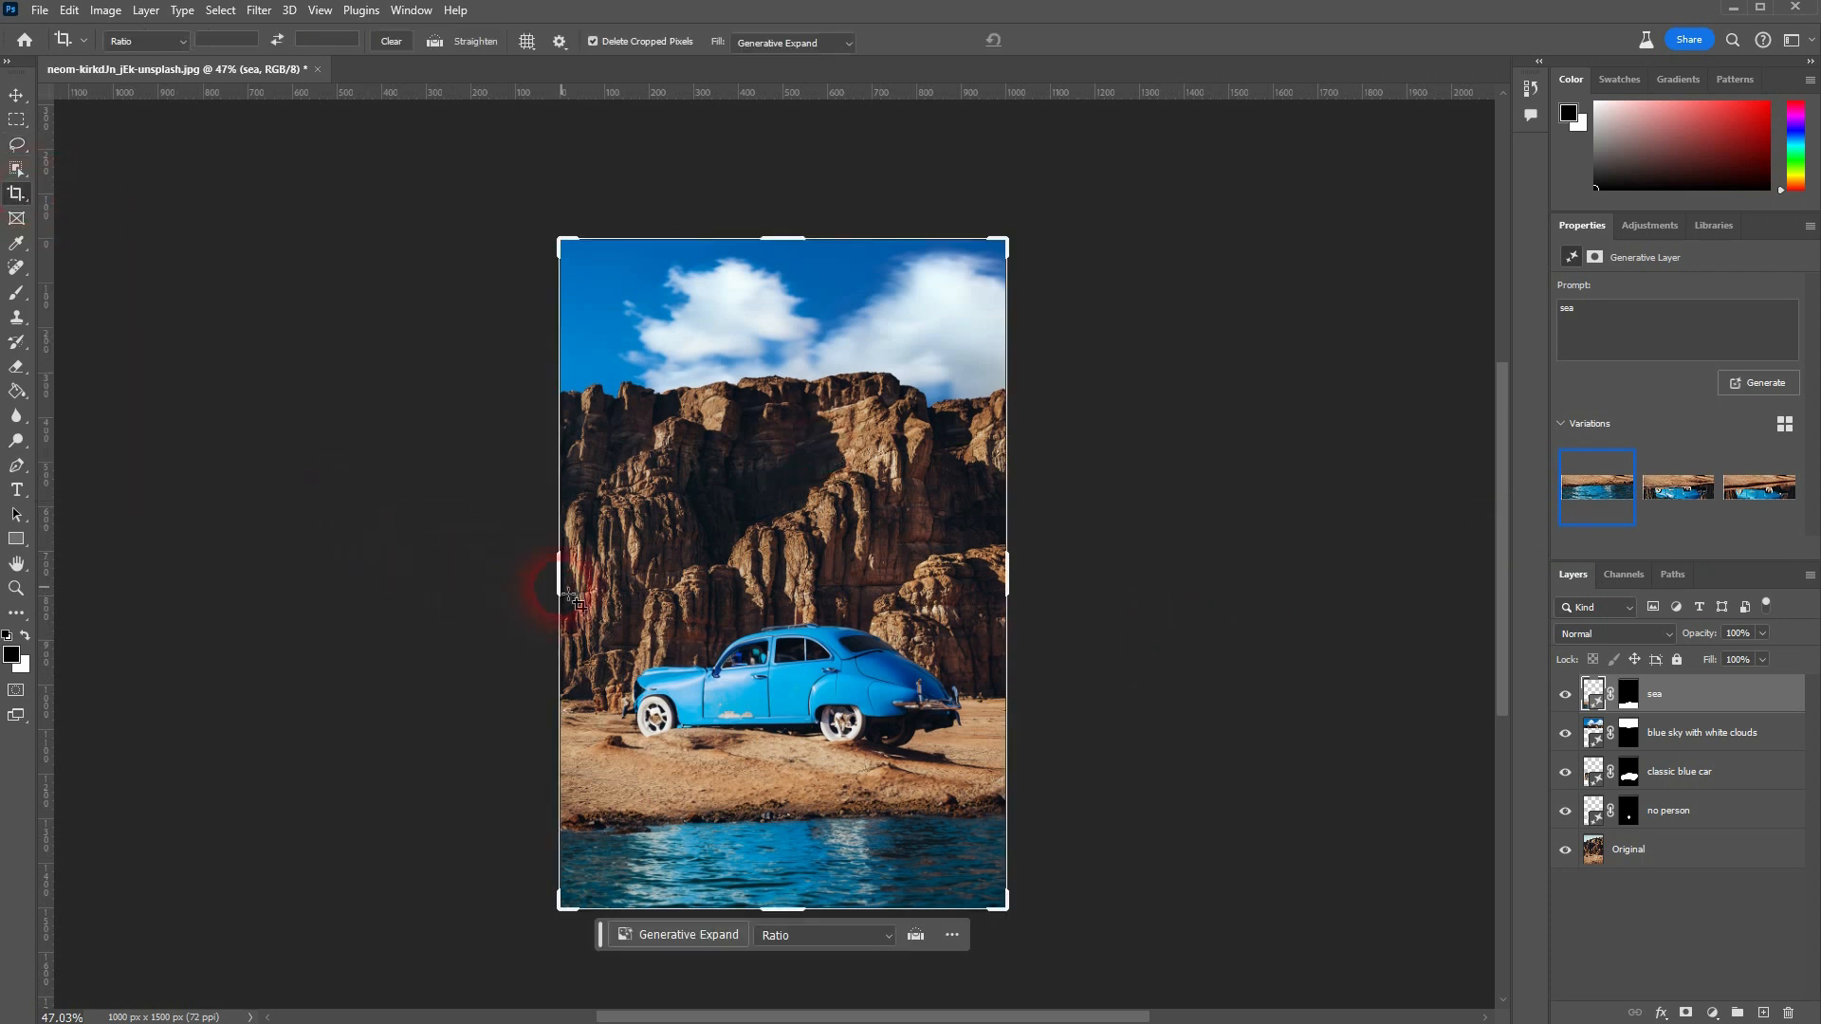
{"action": "left_click_drag", "start_coordinate": [563, 595], "coordinate": [348, 622]}
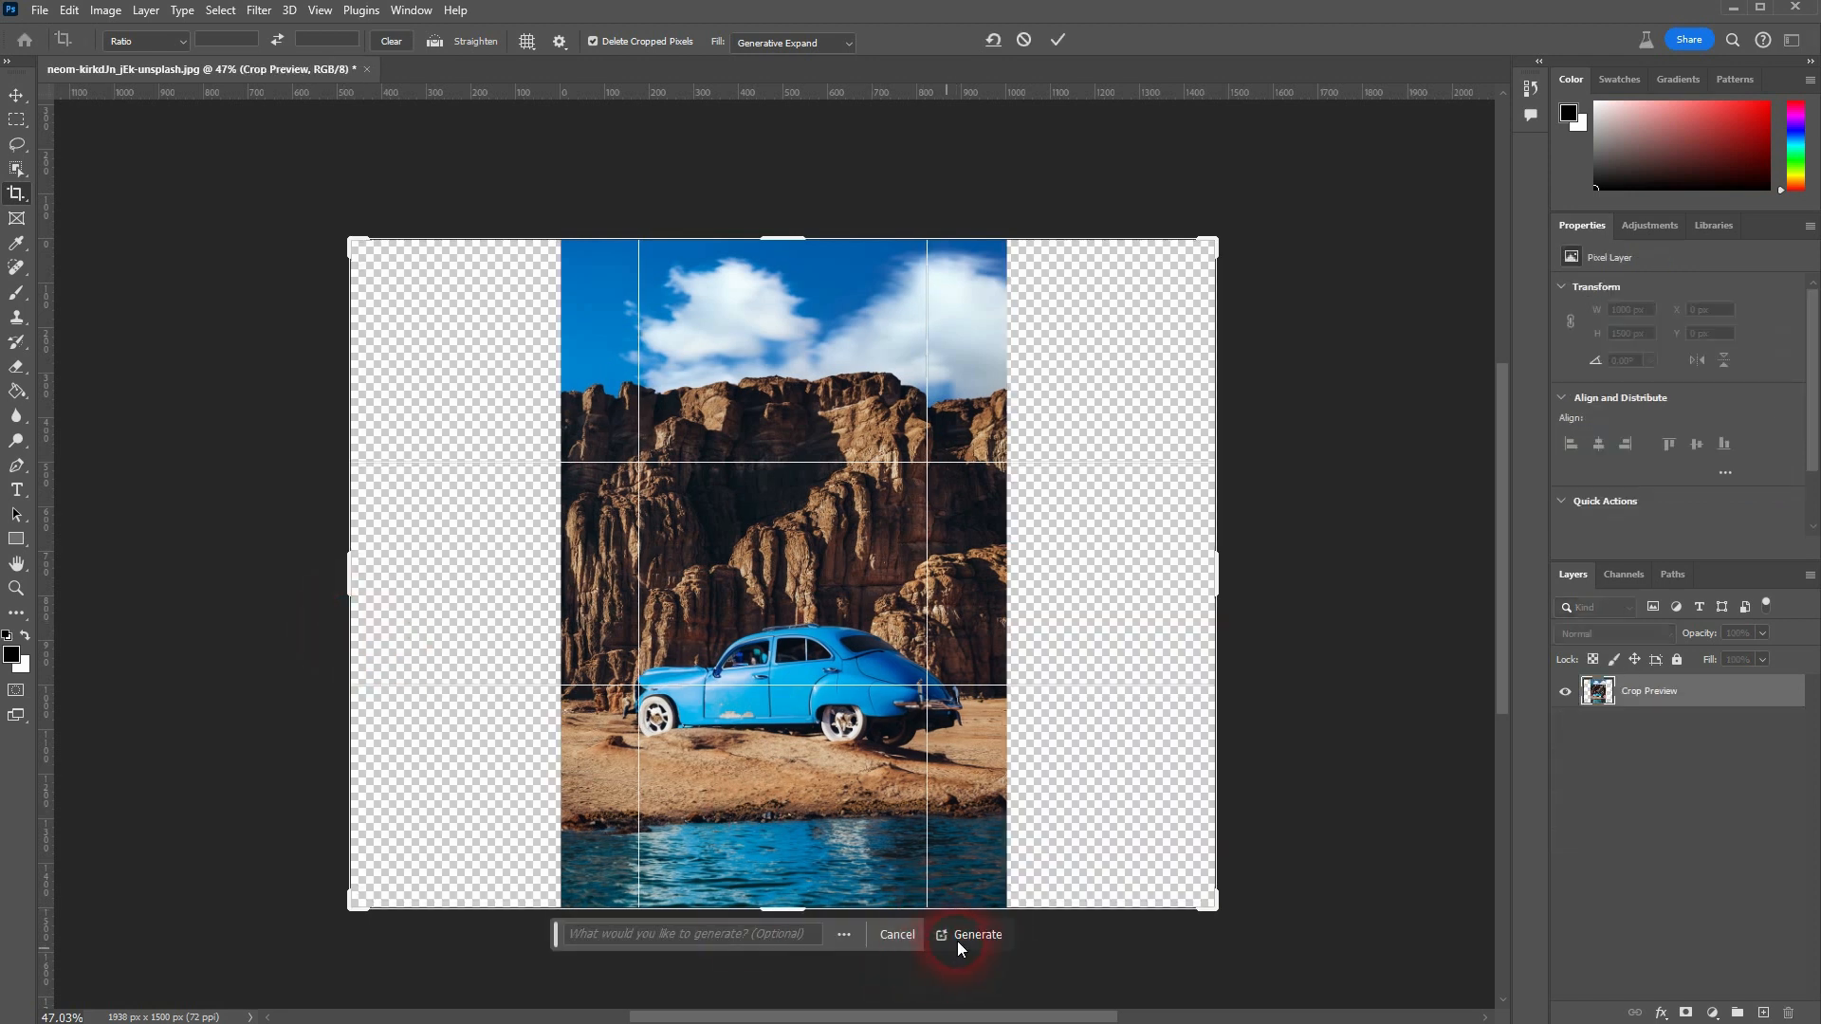
{"action": "left_click", "coordinate": [958, 940]}
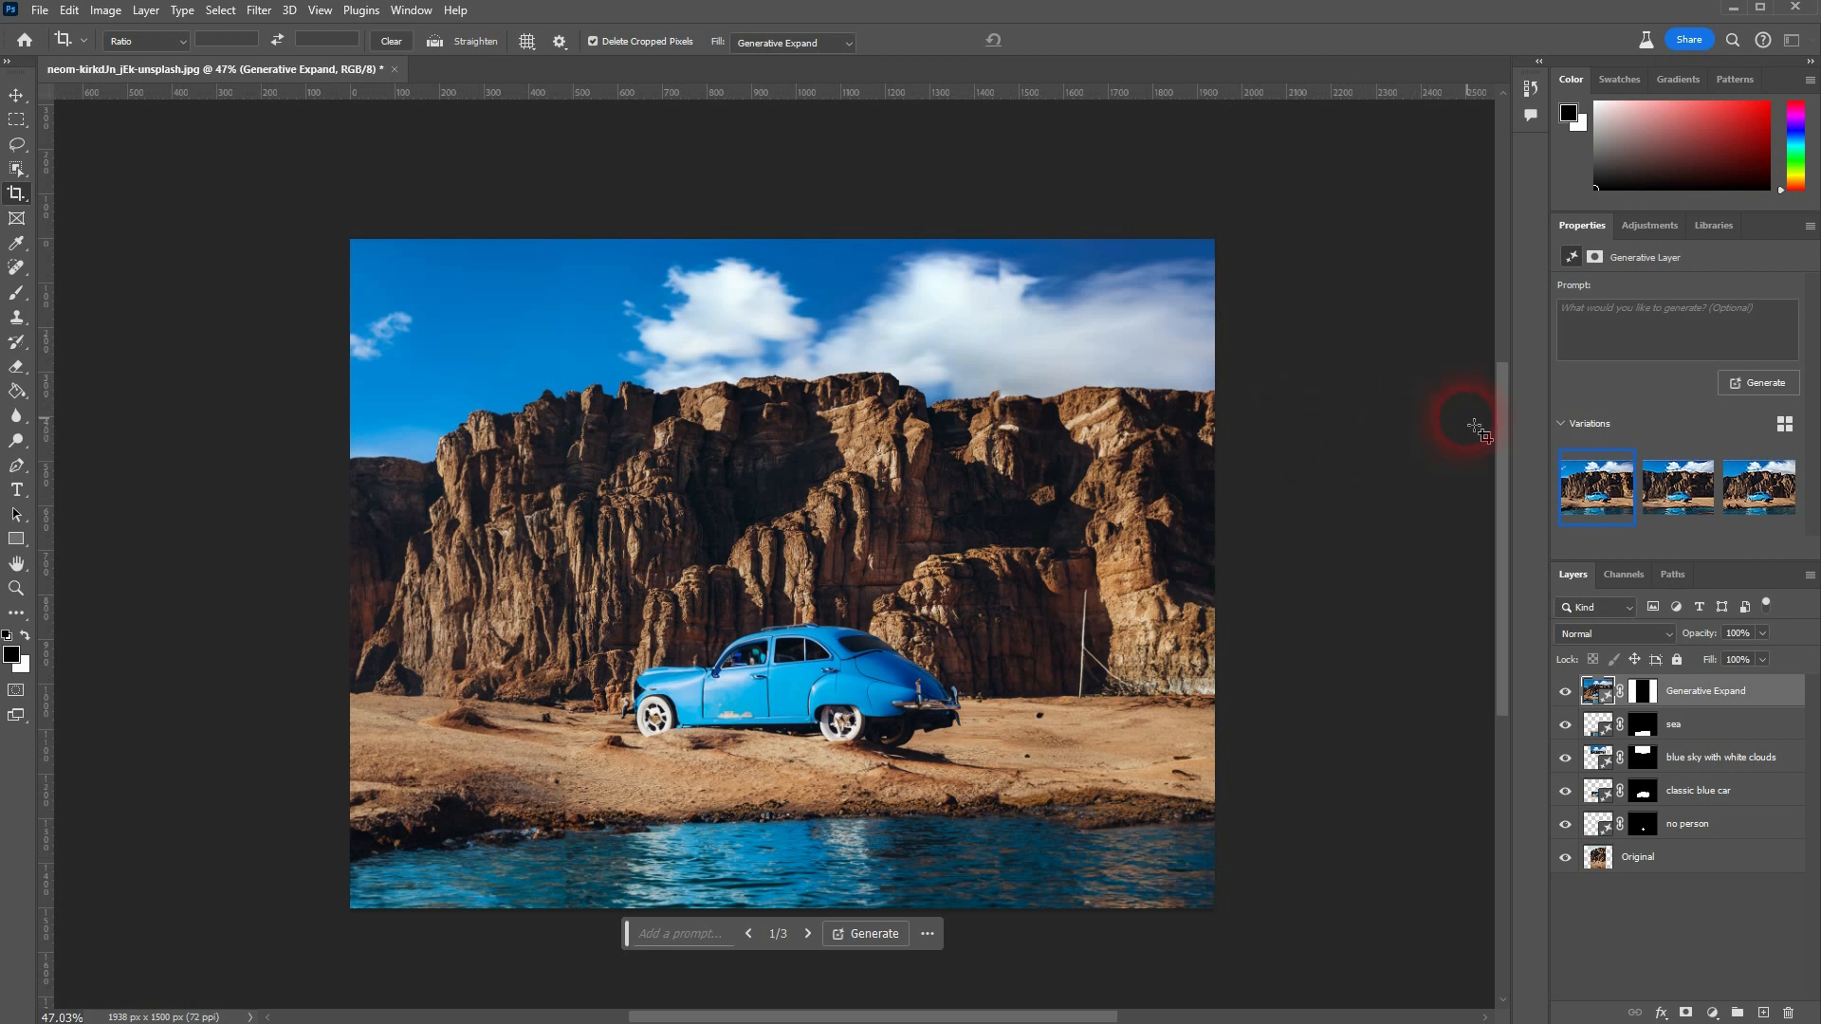
- Compare the three Generative Expand variations, inspecting the seam near the car's front up close, and choose the second one
{"action": "left_click", "coordinate": [1671, 497]}
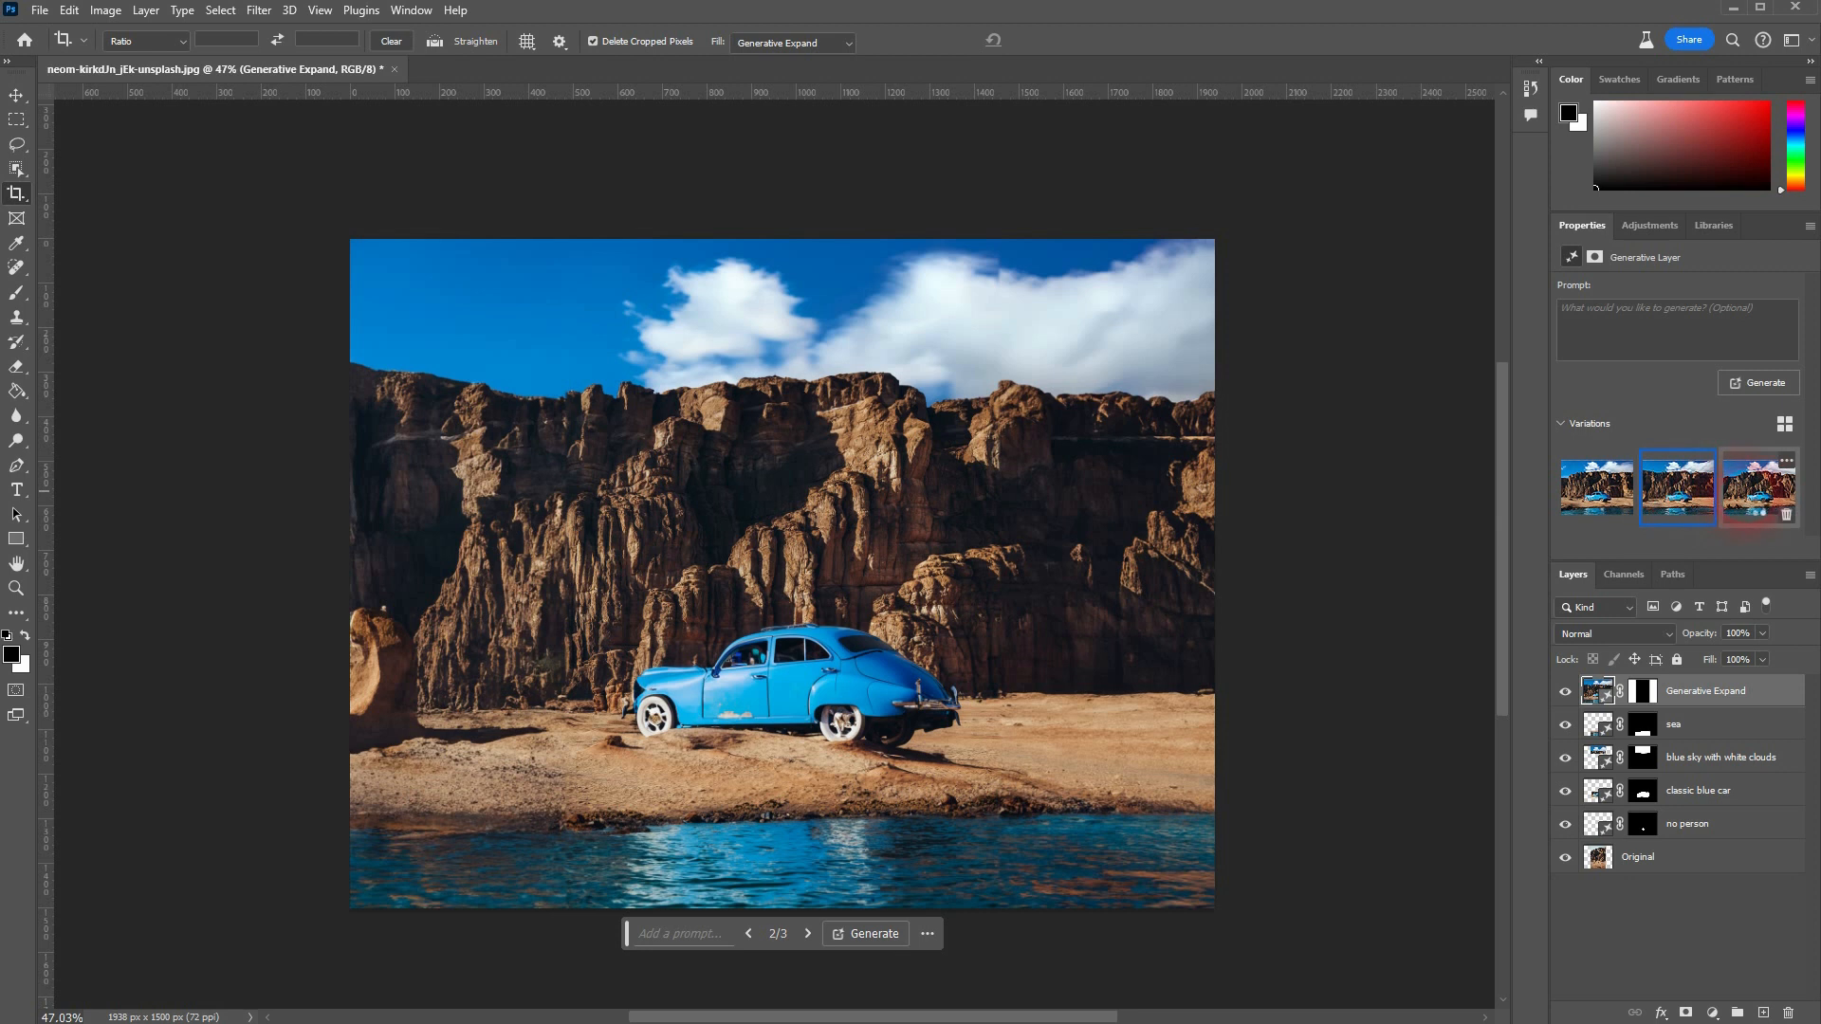
{"action": "left_click", "coordinate": [1757, 504]}
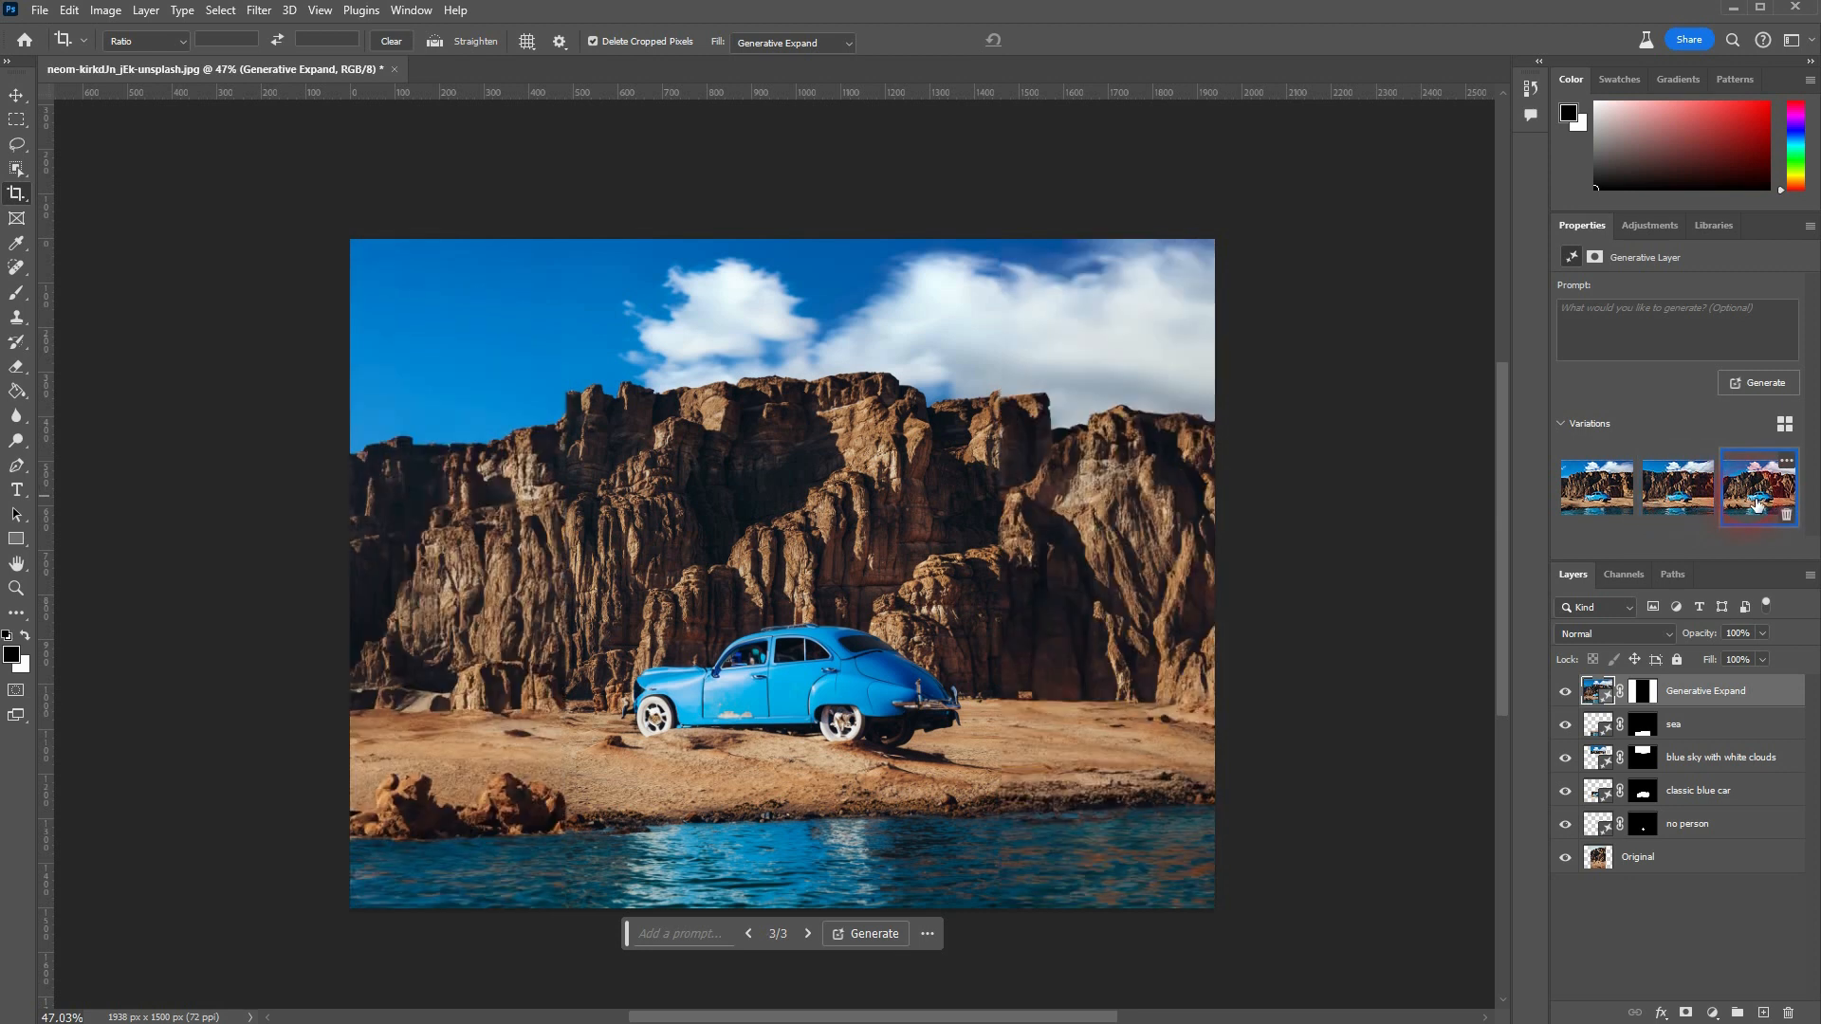
{"action": "left_click", "coordinate": [1598, 491]}
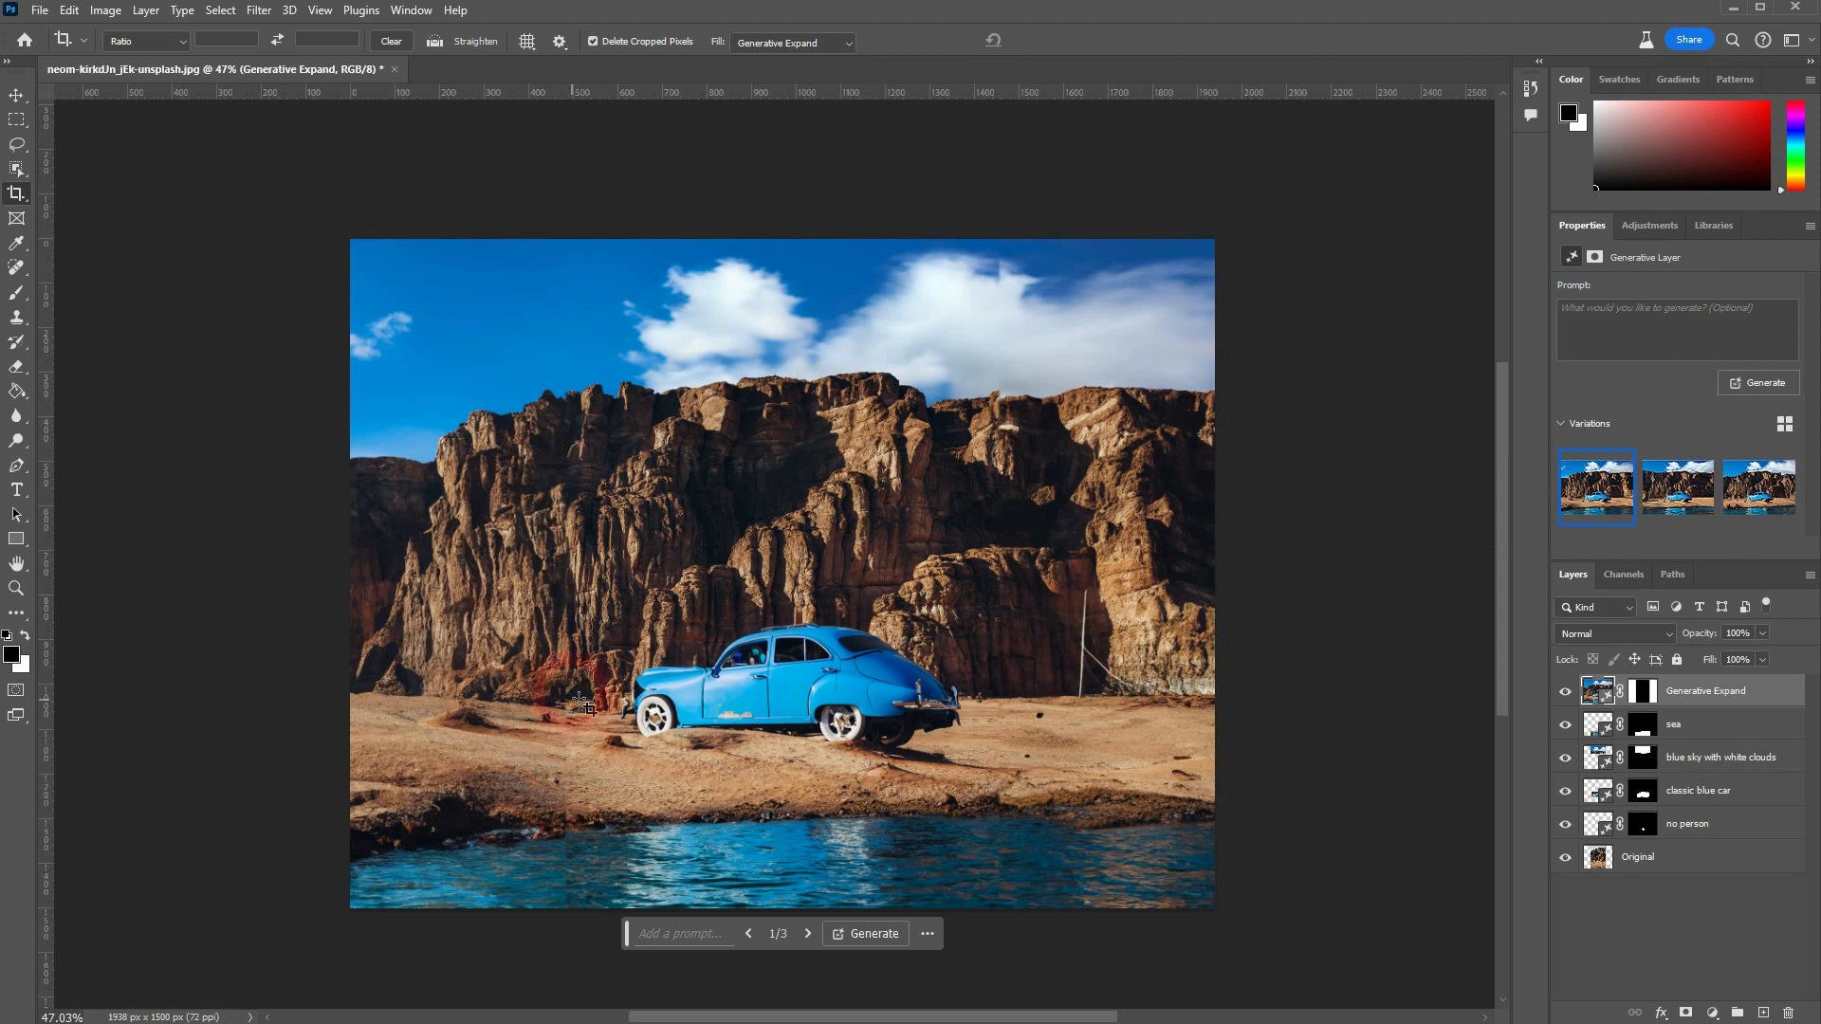
{"action": "left_click", "coordinate": [1676, 488]}
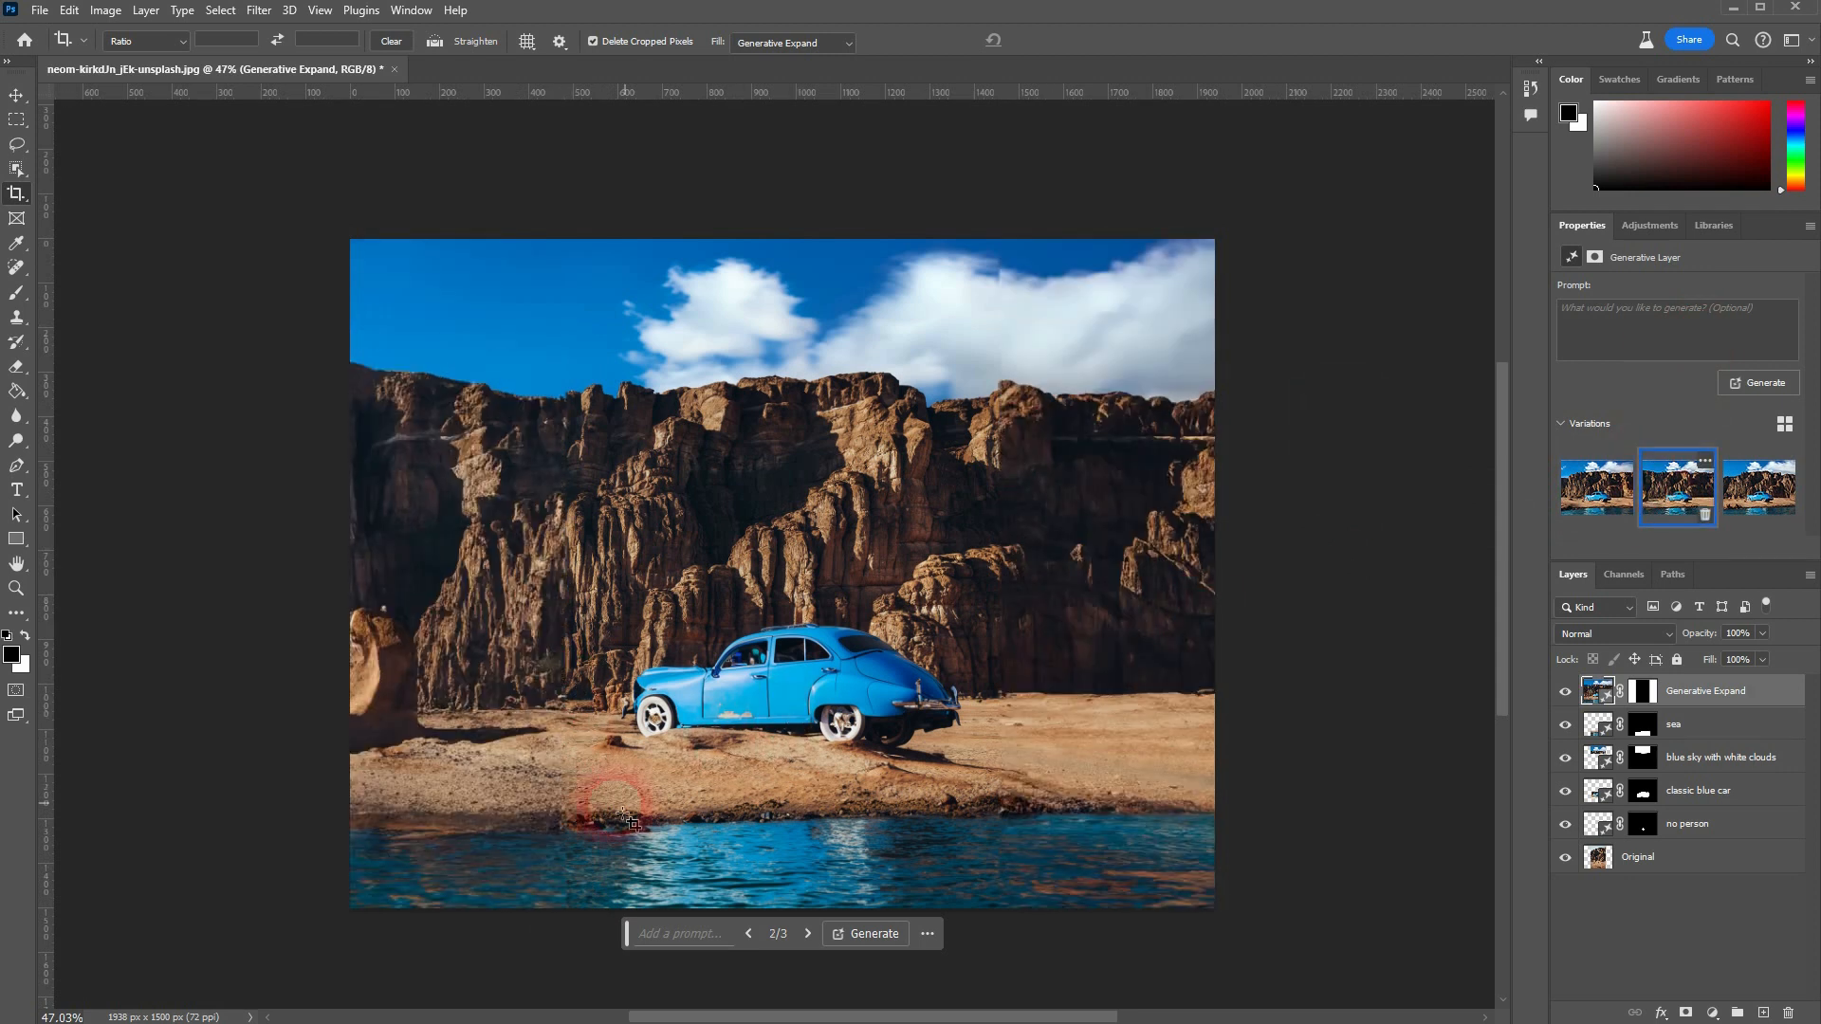
{"action": "left_click", "coordinate": [1779, 493]}
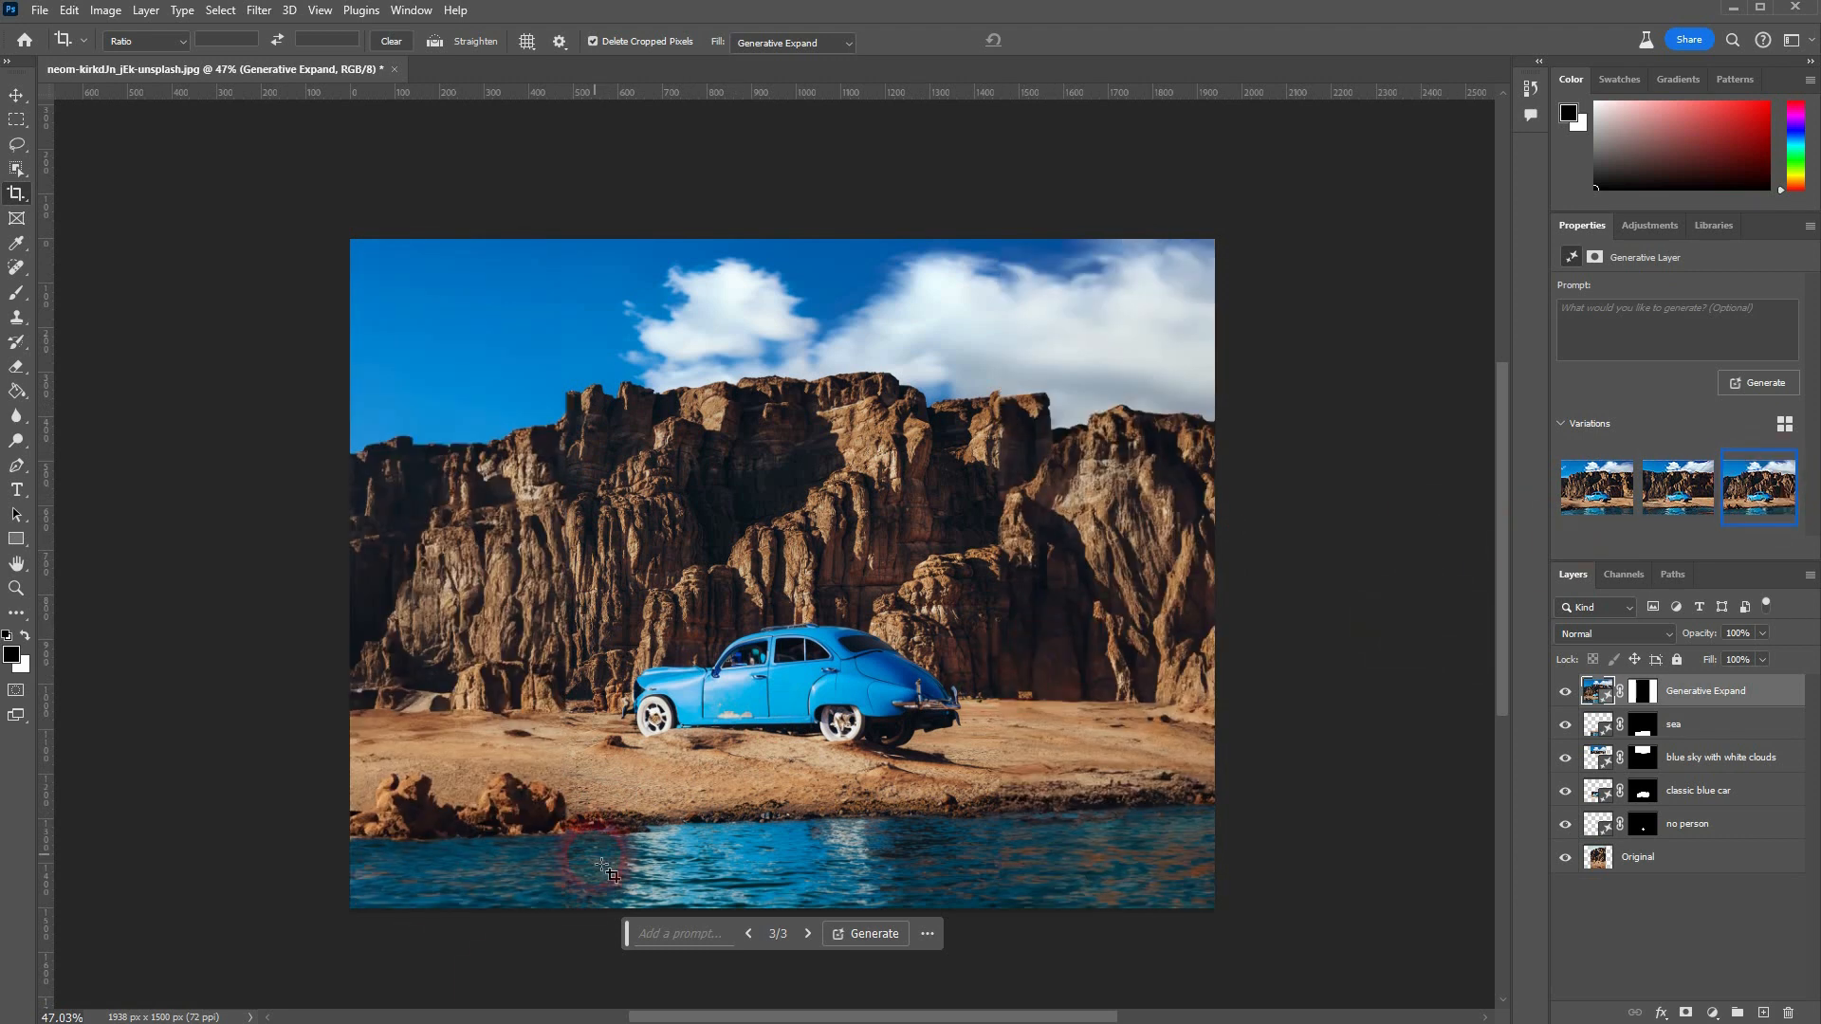
{"action": "scroll", "coordinate": [574, 882], "scroll_direction": "up", "scroll_amount": 6}
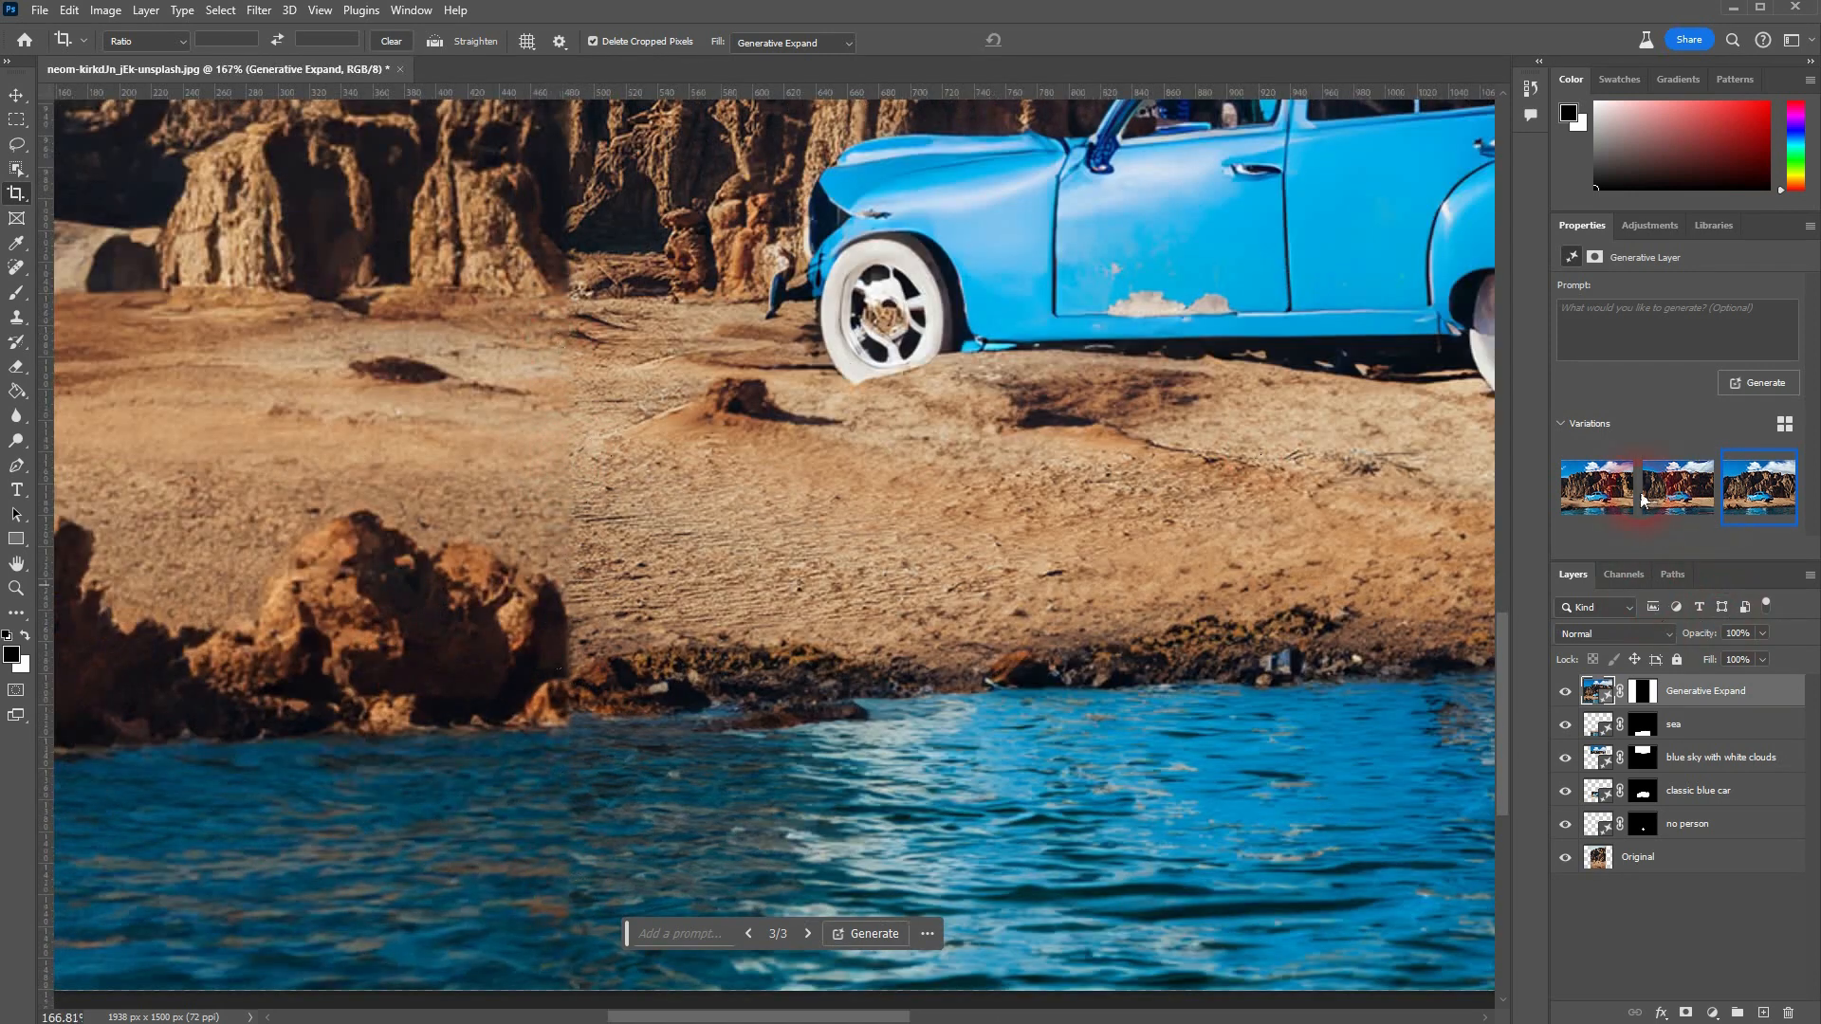
{"action": "left_click", "coordinate": [1671, 497]}
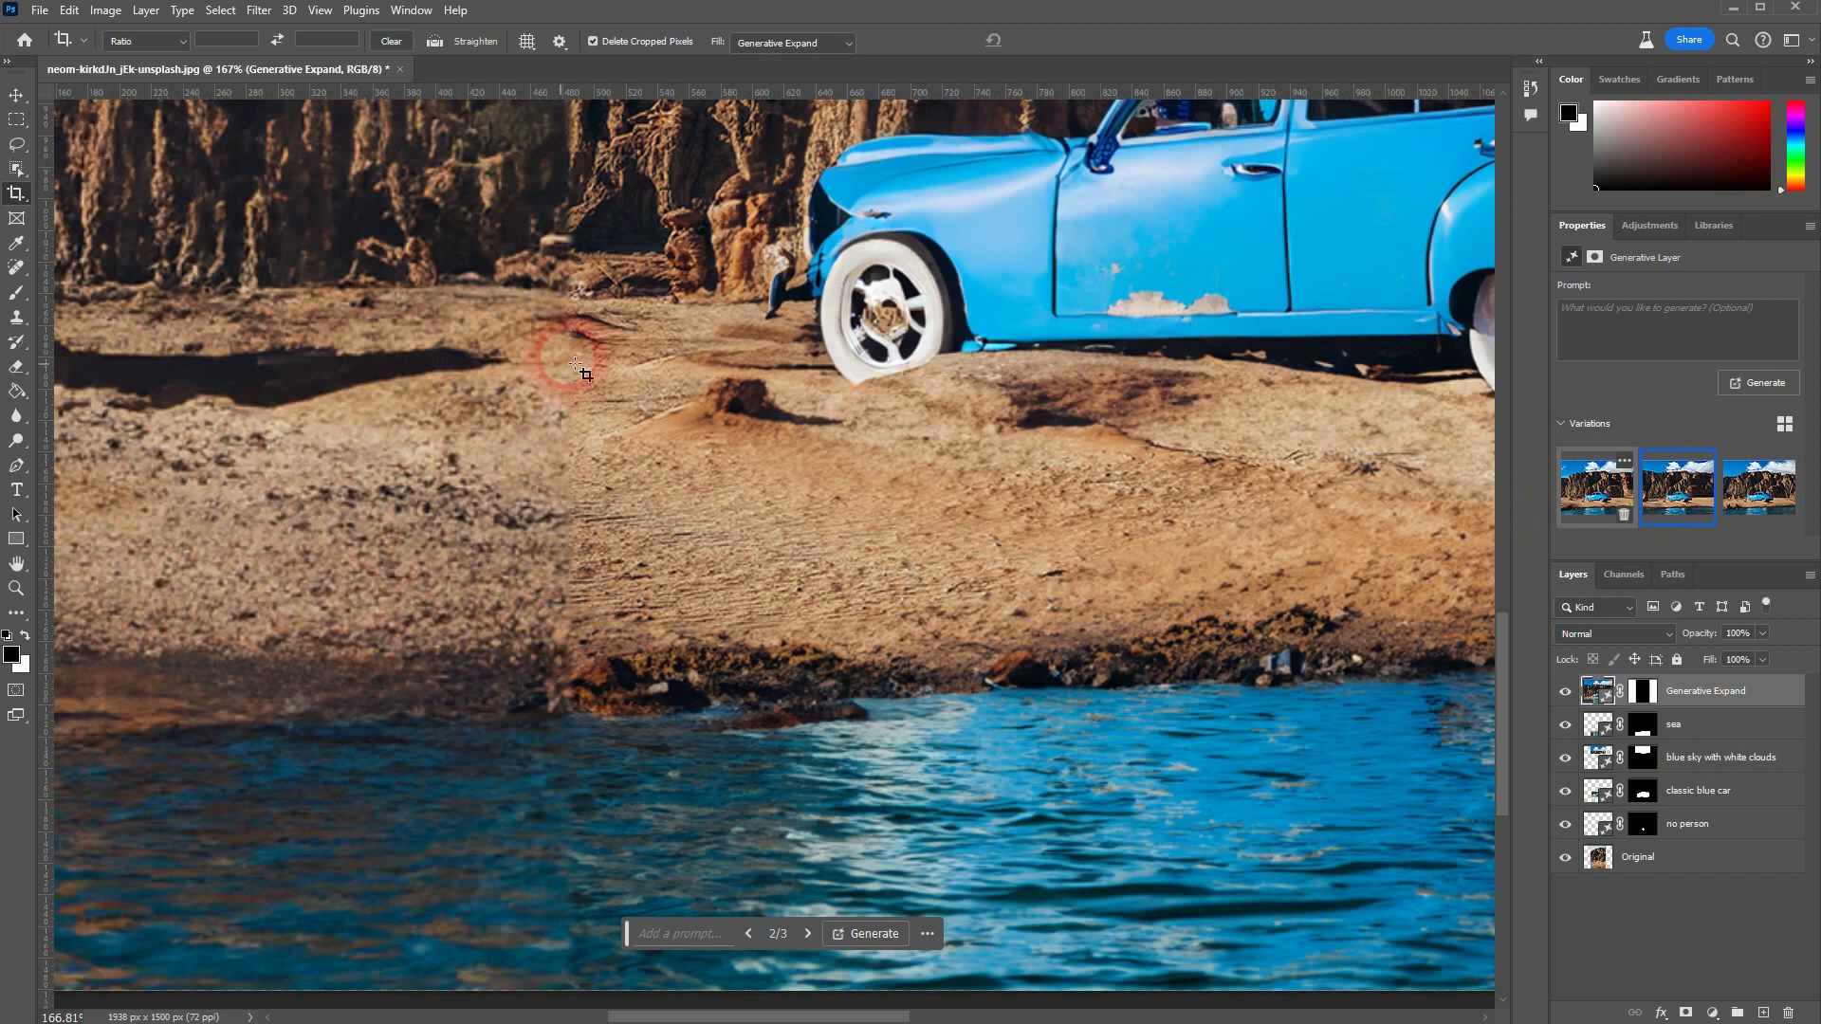
{"action": "scroll", "coordinate": [583, 379], "scroll_direction": "down", "scroll_amount": 6}
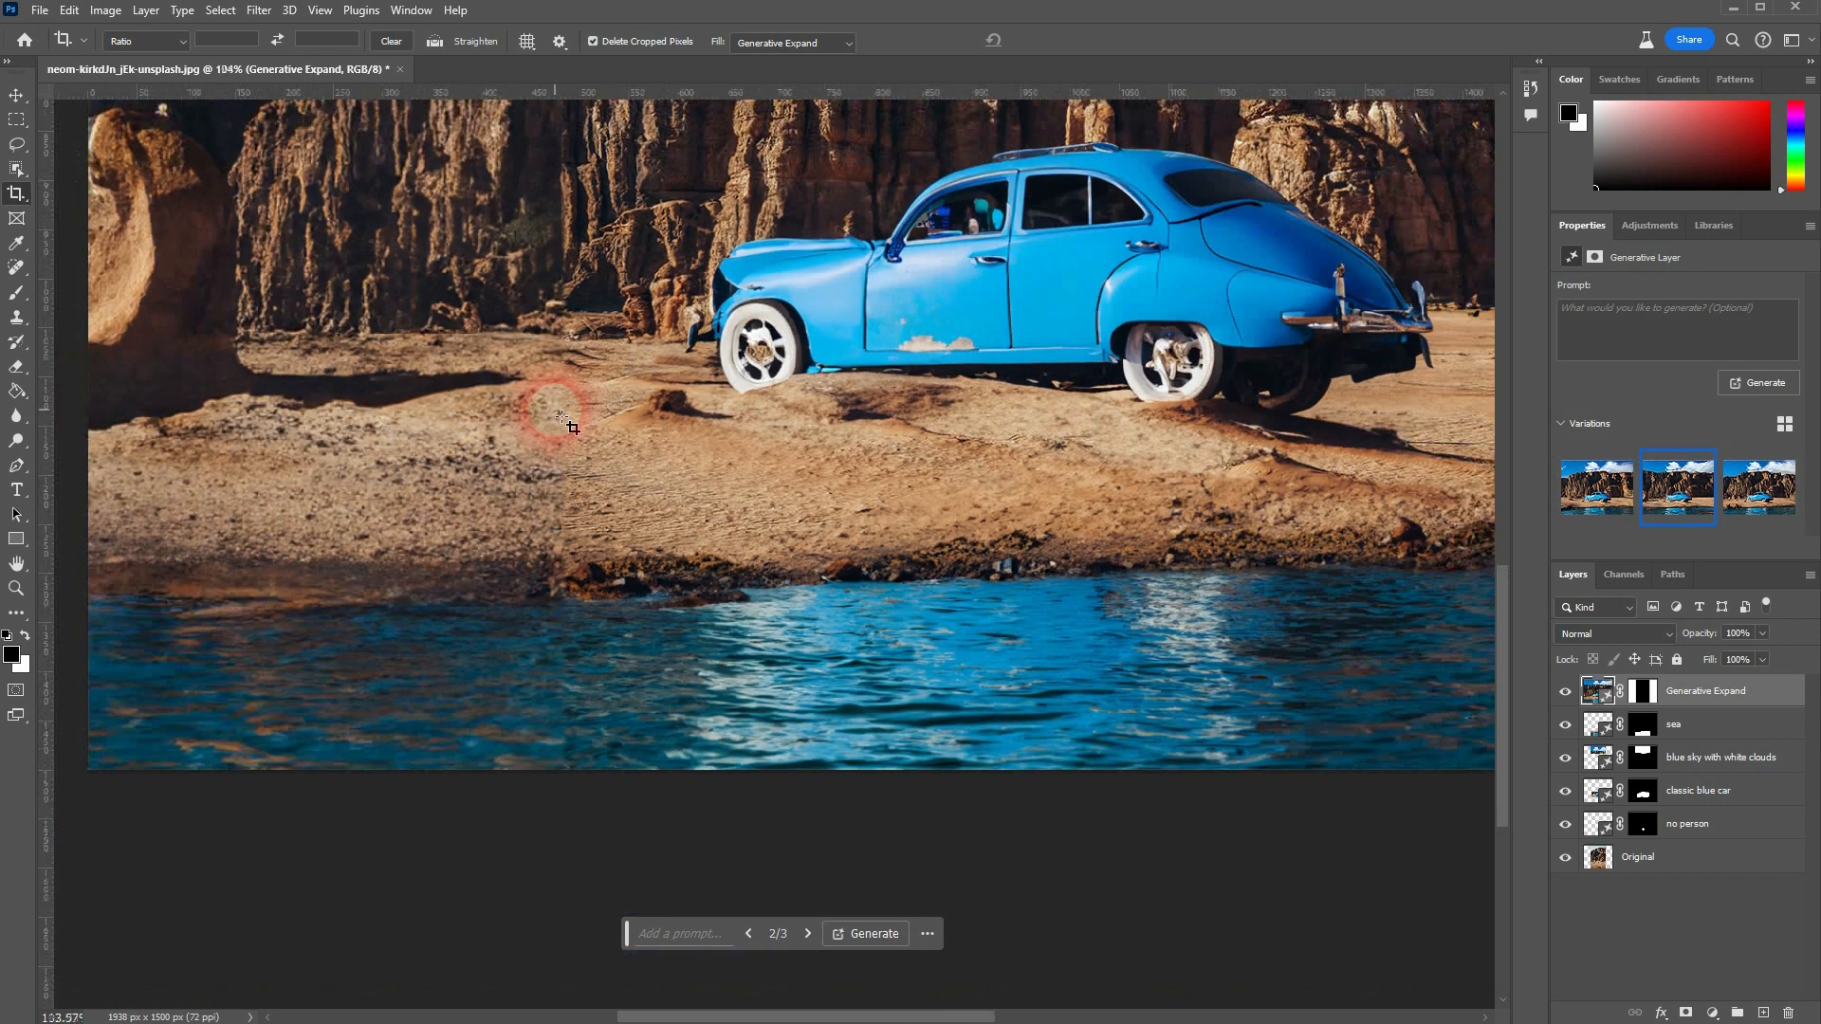
{"action": "scroll", "coordinate": [556, 405], "scroll_direction": "down", "scroll_amount": 2}
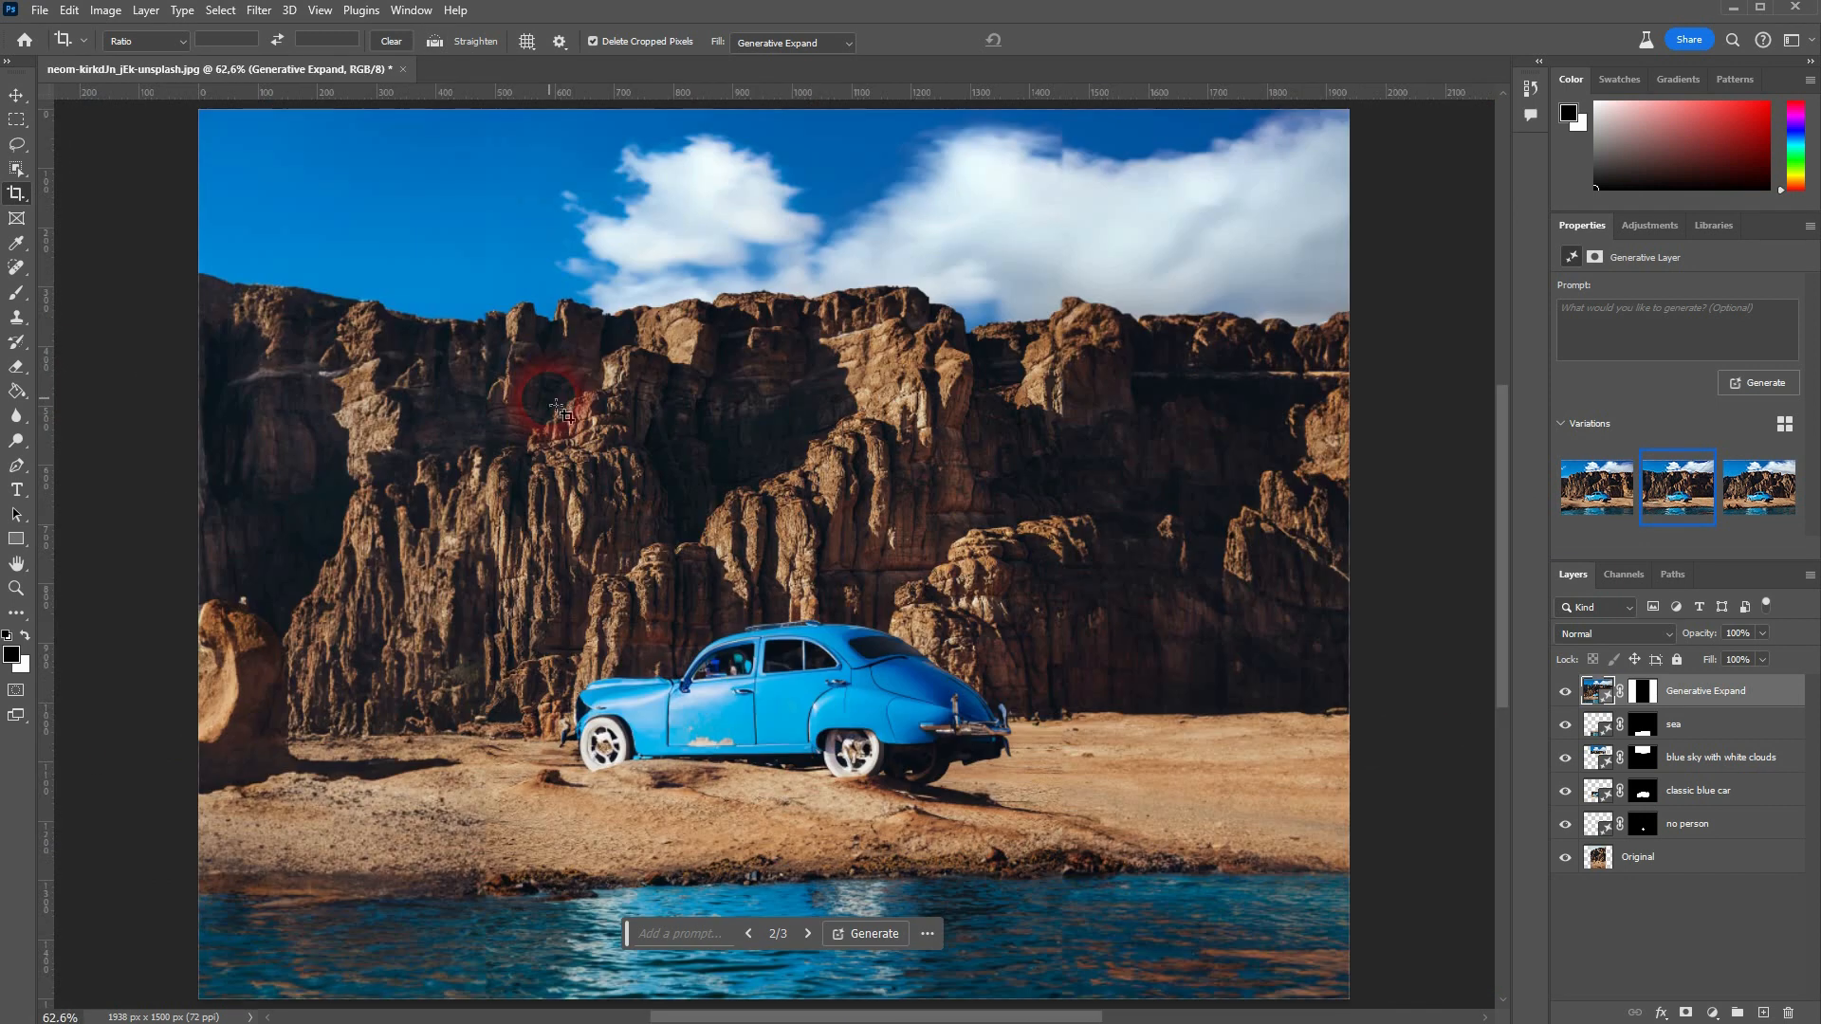
{"action": "scroll", "coordinate": [558, 408], "scroll_direction": "down", "scroll_amount": 1}
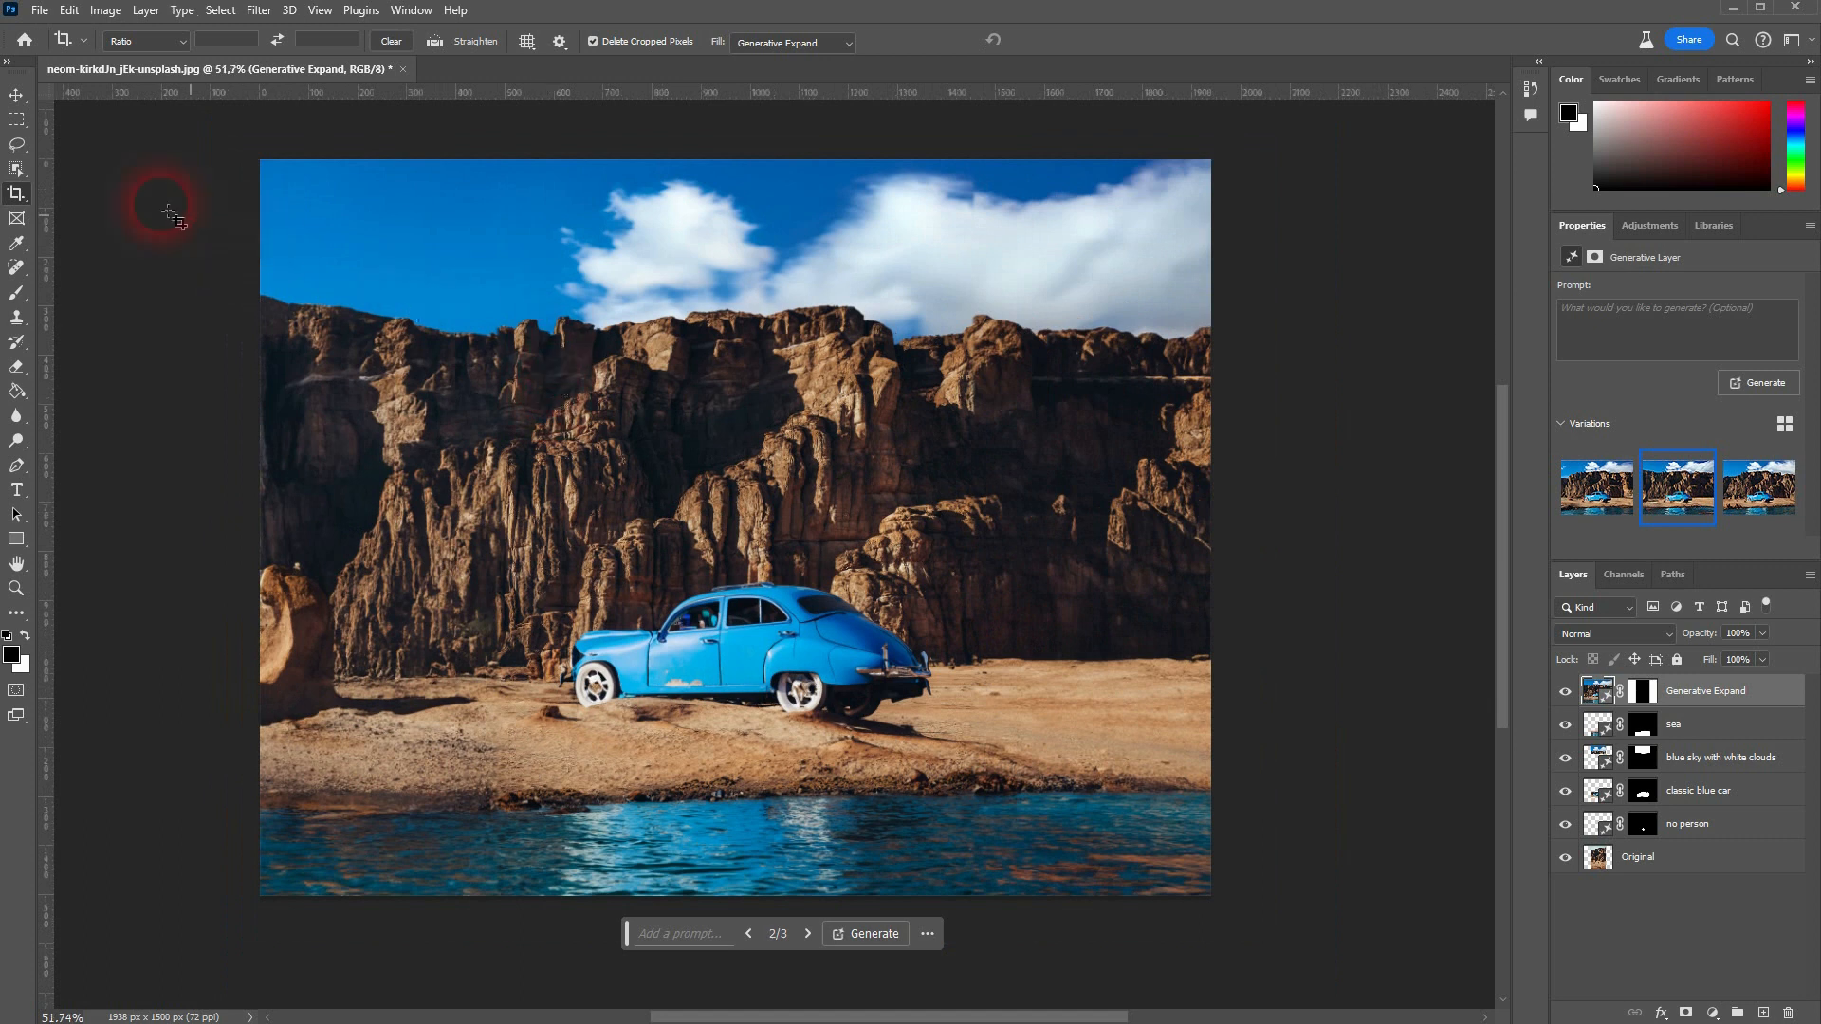
- Lasso a narrow strip over the seam in front of the car, from the water up through the sky, and generatively fill it without a prompt
{"action": "left_click", "coordinate": [14, 150]}
{"action": "scroll", "coordinate": [539, 880], "scroll_direction": "up", "scroll_amount": 5}
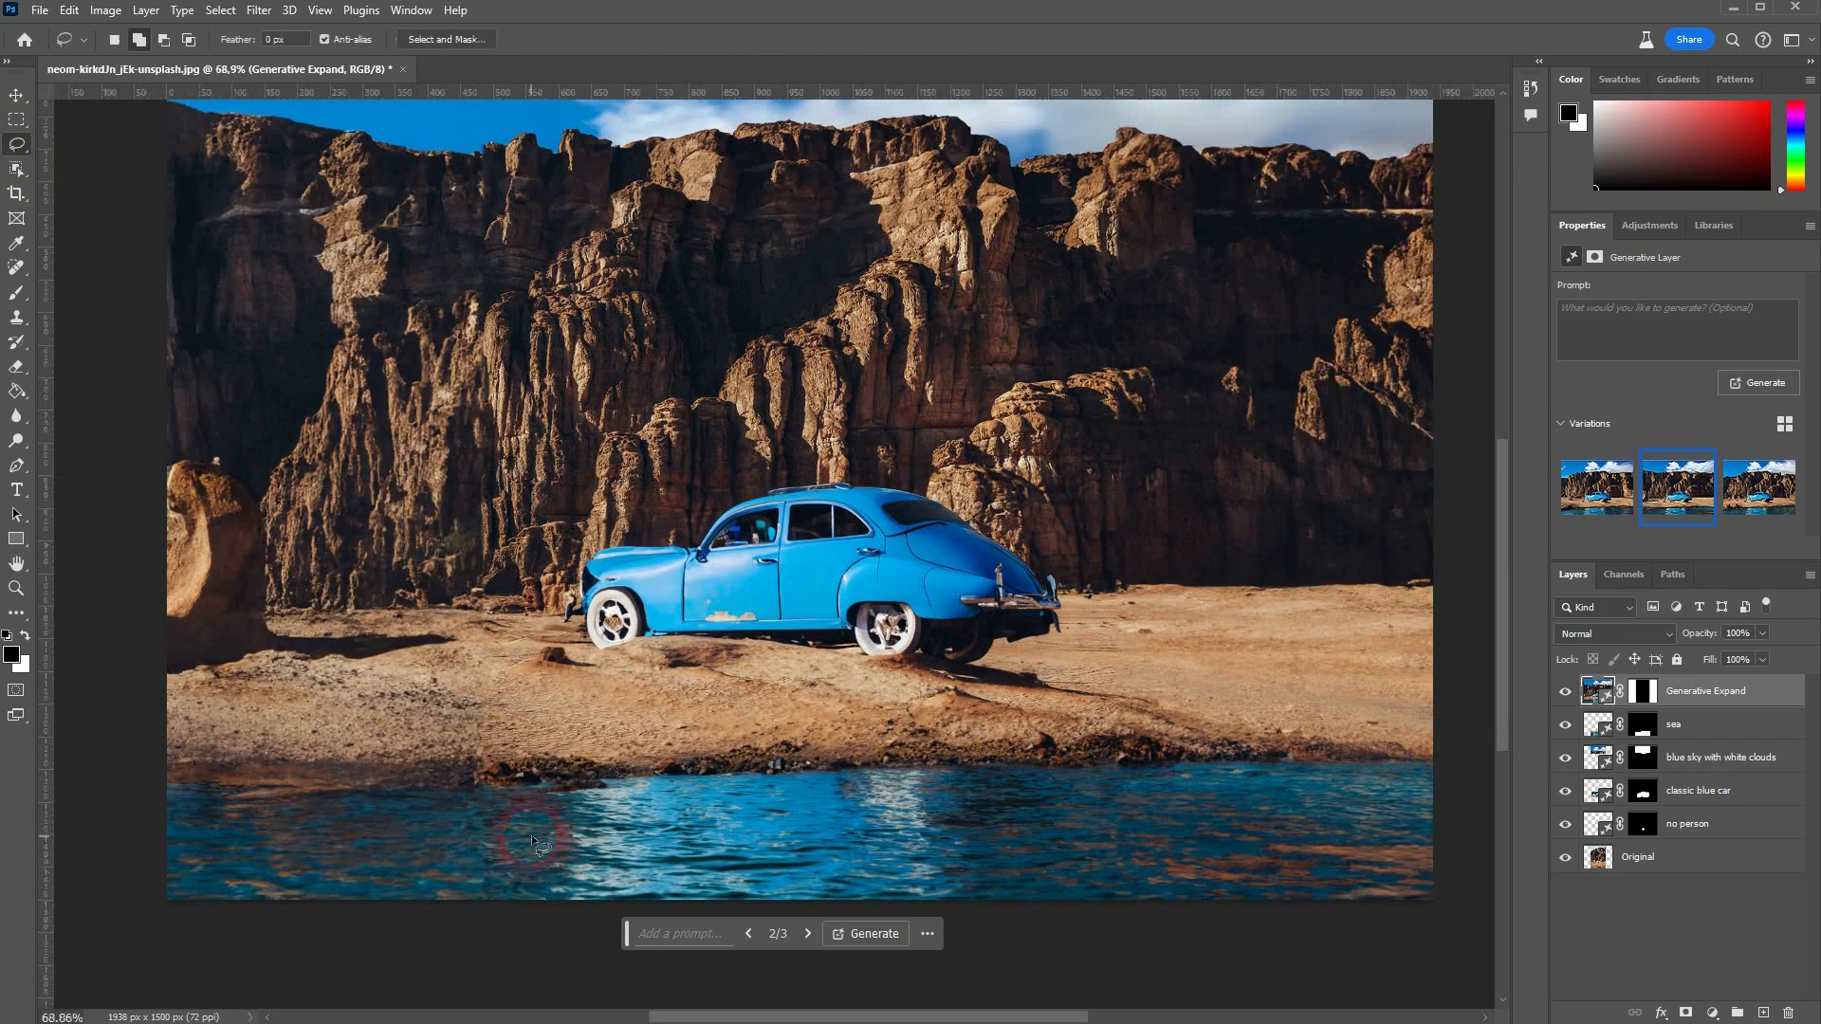
{"action": "scroll", "coordinate": [433, 784], "scroll_direction": "down", "scroll_amount": 1}
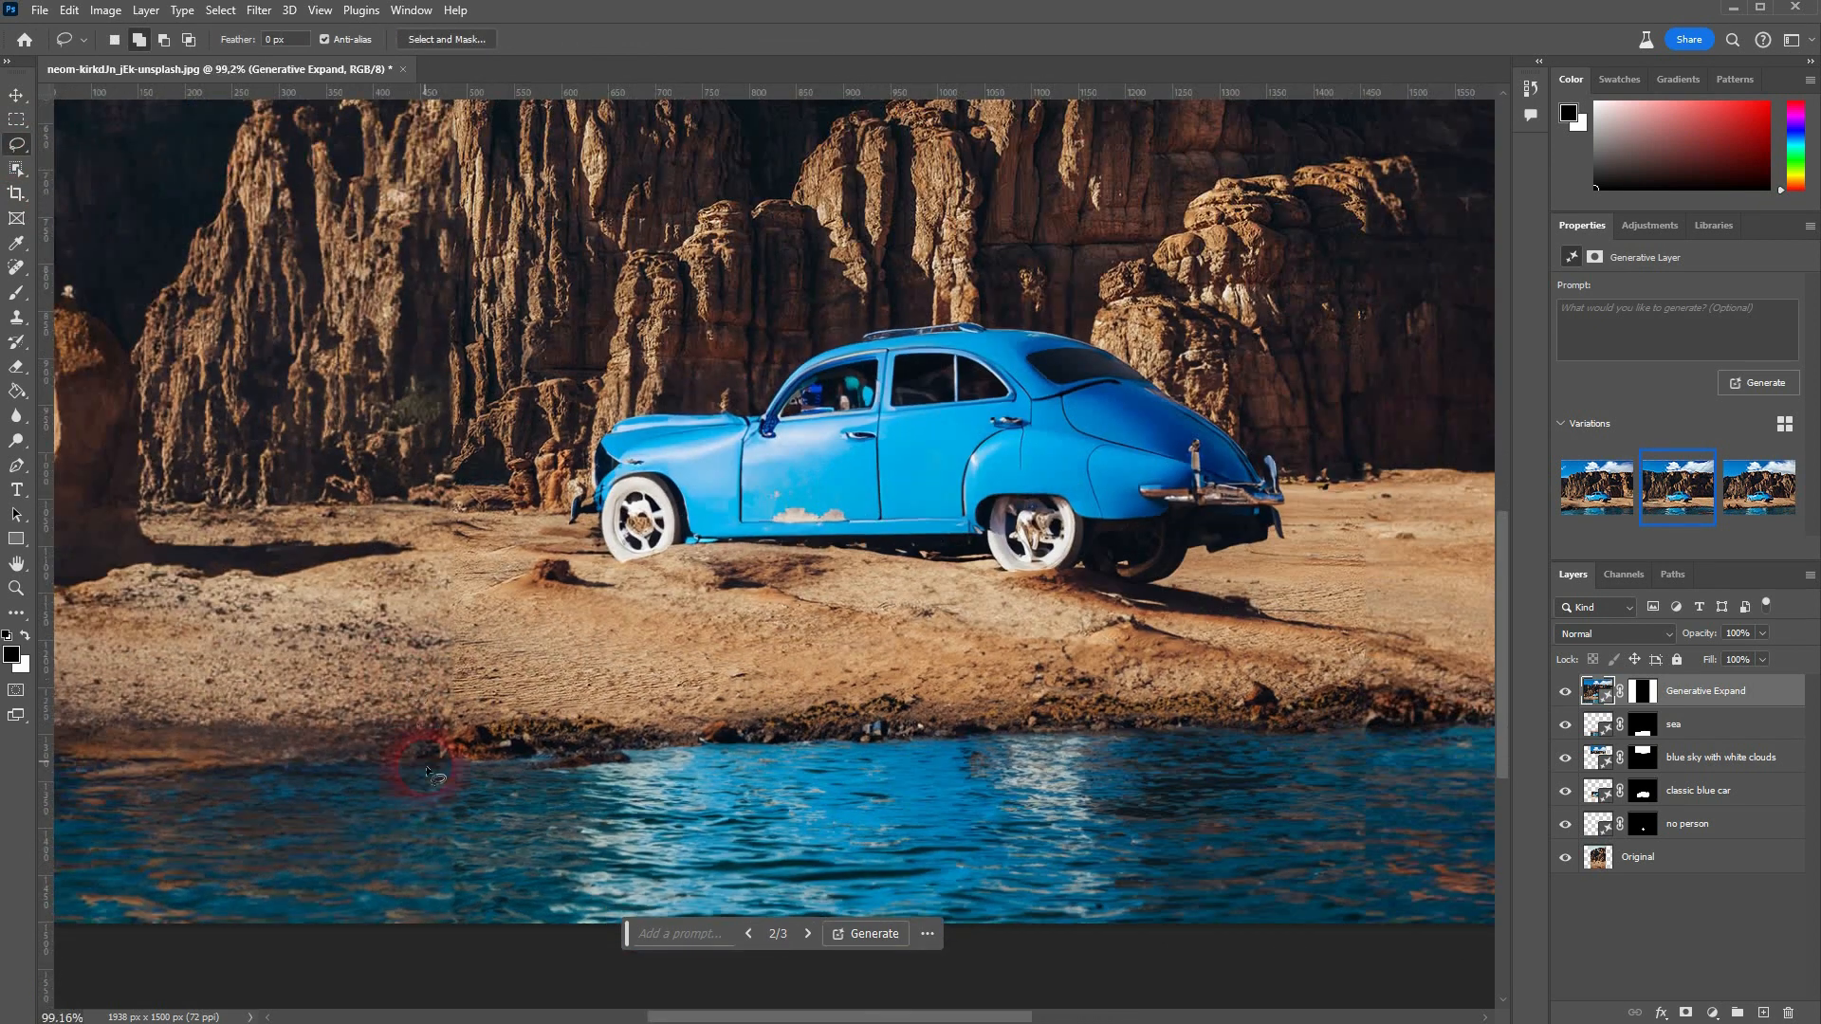
{"action": "mouse_move", "coordinate": [419, 748]}
{"action": "left_mouse_down"}
{"action": "mouse_move", "coordinate": [437, 800]}
{"action": "mouse_move", "coordinate": [417, 929]}
{"action": "mouse_move", "coordinate": [505, 938]}
{"action": "mouse_move", "coordinate": [539, 810]}
{"action": "mouse_move", "coordinate": [505, 550]}
{"action": "mouse_move", "coordinate": [502, 207]}
{"action": "mouse_move", "coordinate": [463, 203]}
{"action": "mouse_move", "coordinate": [401, 376]}
{"action": "mouse_move", "coordinate": [422, 719]}
{"action": "left_mouse_up"}
{"action": "scroll", "coordinate": [471, 384], "scroll_direction": "down", "scroll_amount": 3}
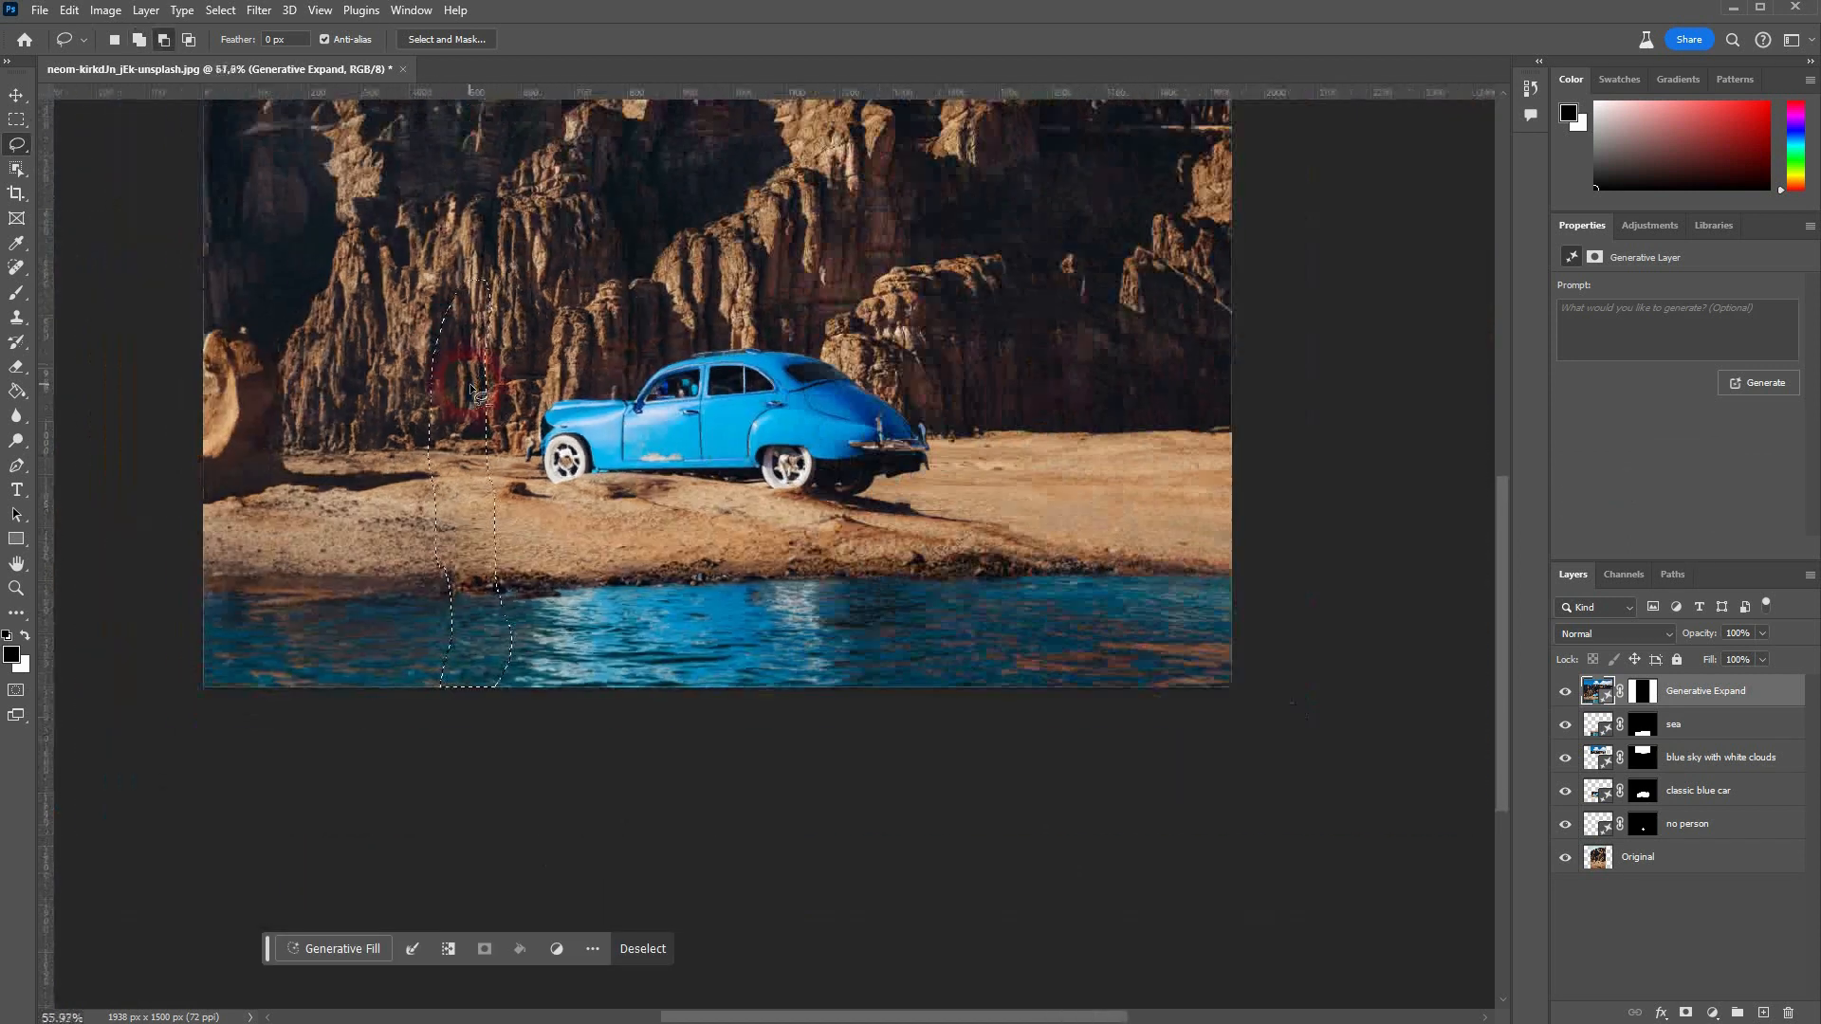
{"action": "scroll", "coordinate": [474, 341], "scroll_direction": "down", "scroll_amount": 1}
{"action": "scroll", "coordinate": [477, 335], "scroll_direction": "up", "scroll_amount": 3}
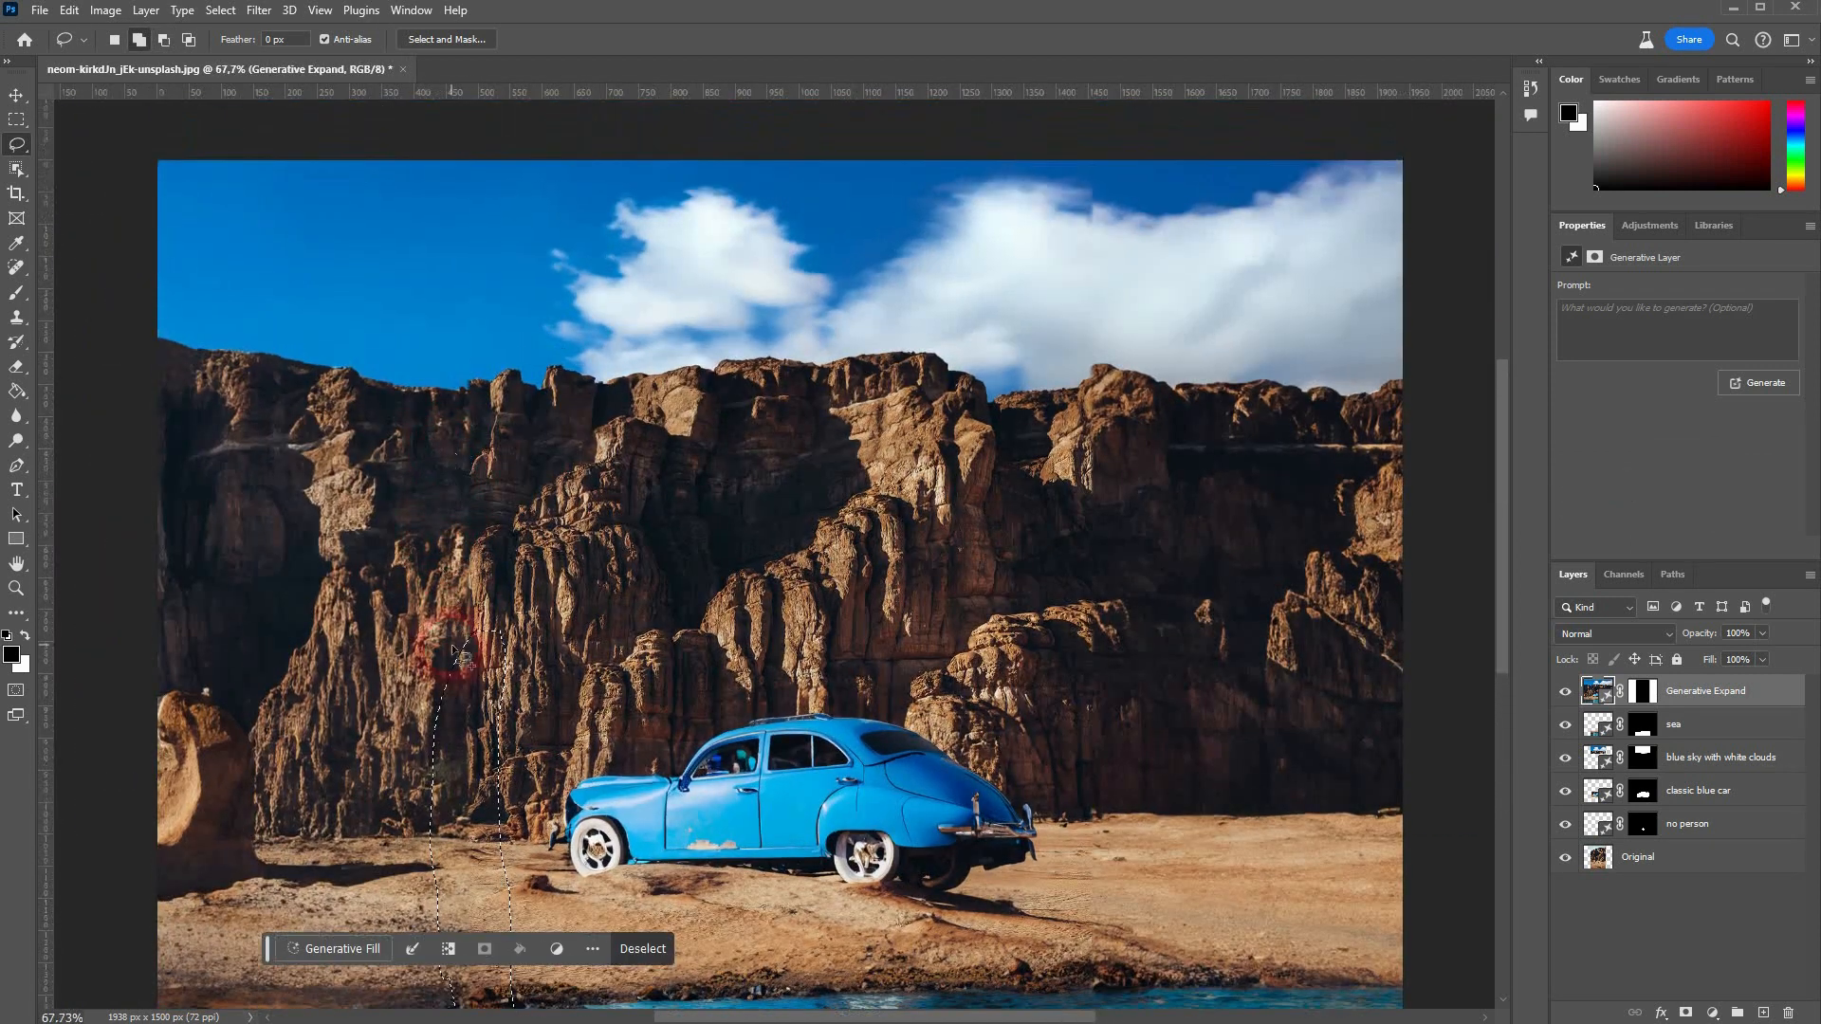
{"action": "mouse_move", "coordinate": [460, 695]}
{"action": "left_mouse_down"}
{"action": "mouse_move", "coordinate": [445, 389]}
{"action": "mouse_move", "coordinate": [466, 184]}
{"action": "mouse_move", "coordinate": [478, 142]}
{"action": "mouse_move", "coordinate": [522, 137]}
{"action": "mouse_move", "coordinate": [542, 160]}
{"action": "mouse_move", "coordinate": [546, 309]}
{"action": "mouse_move", "coordinate": [474, 713]}
{"action": "left_mouse_up"}
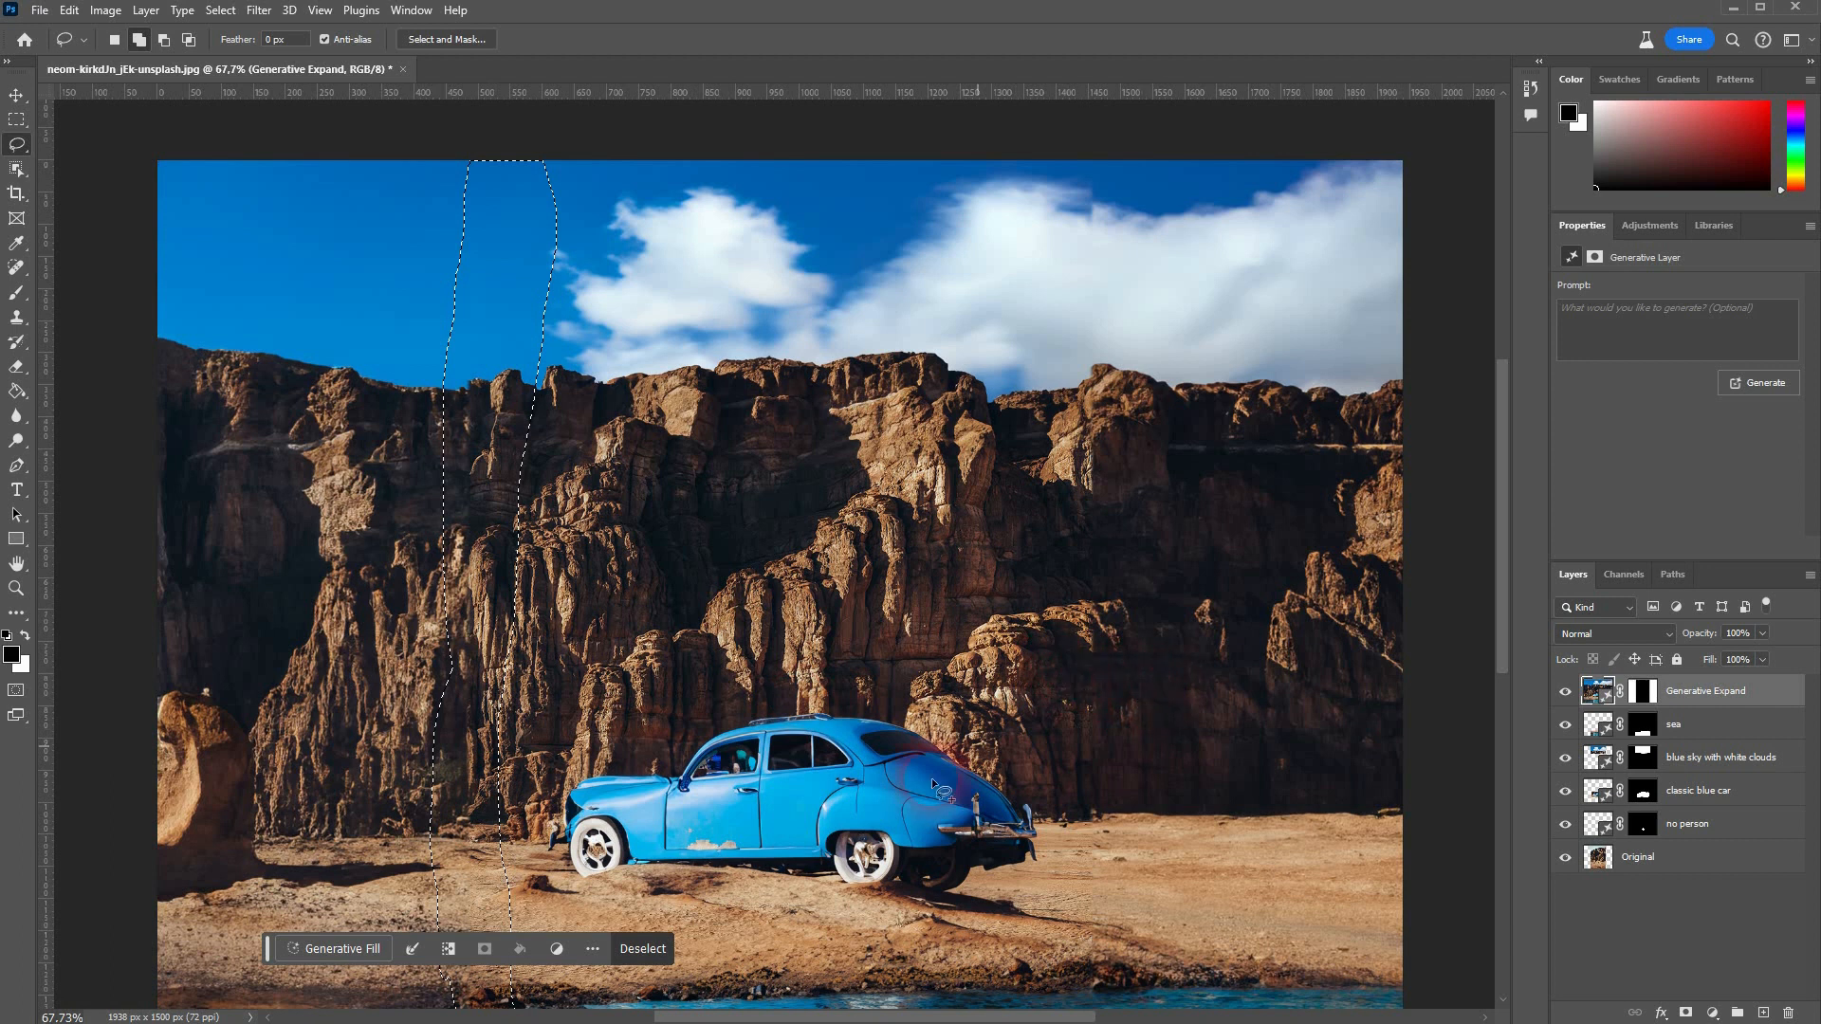
{"action": "left_click", "coordinate": [341, 950]}
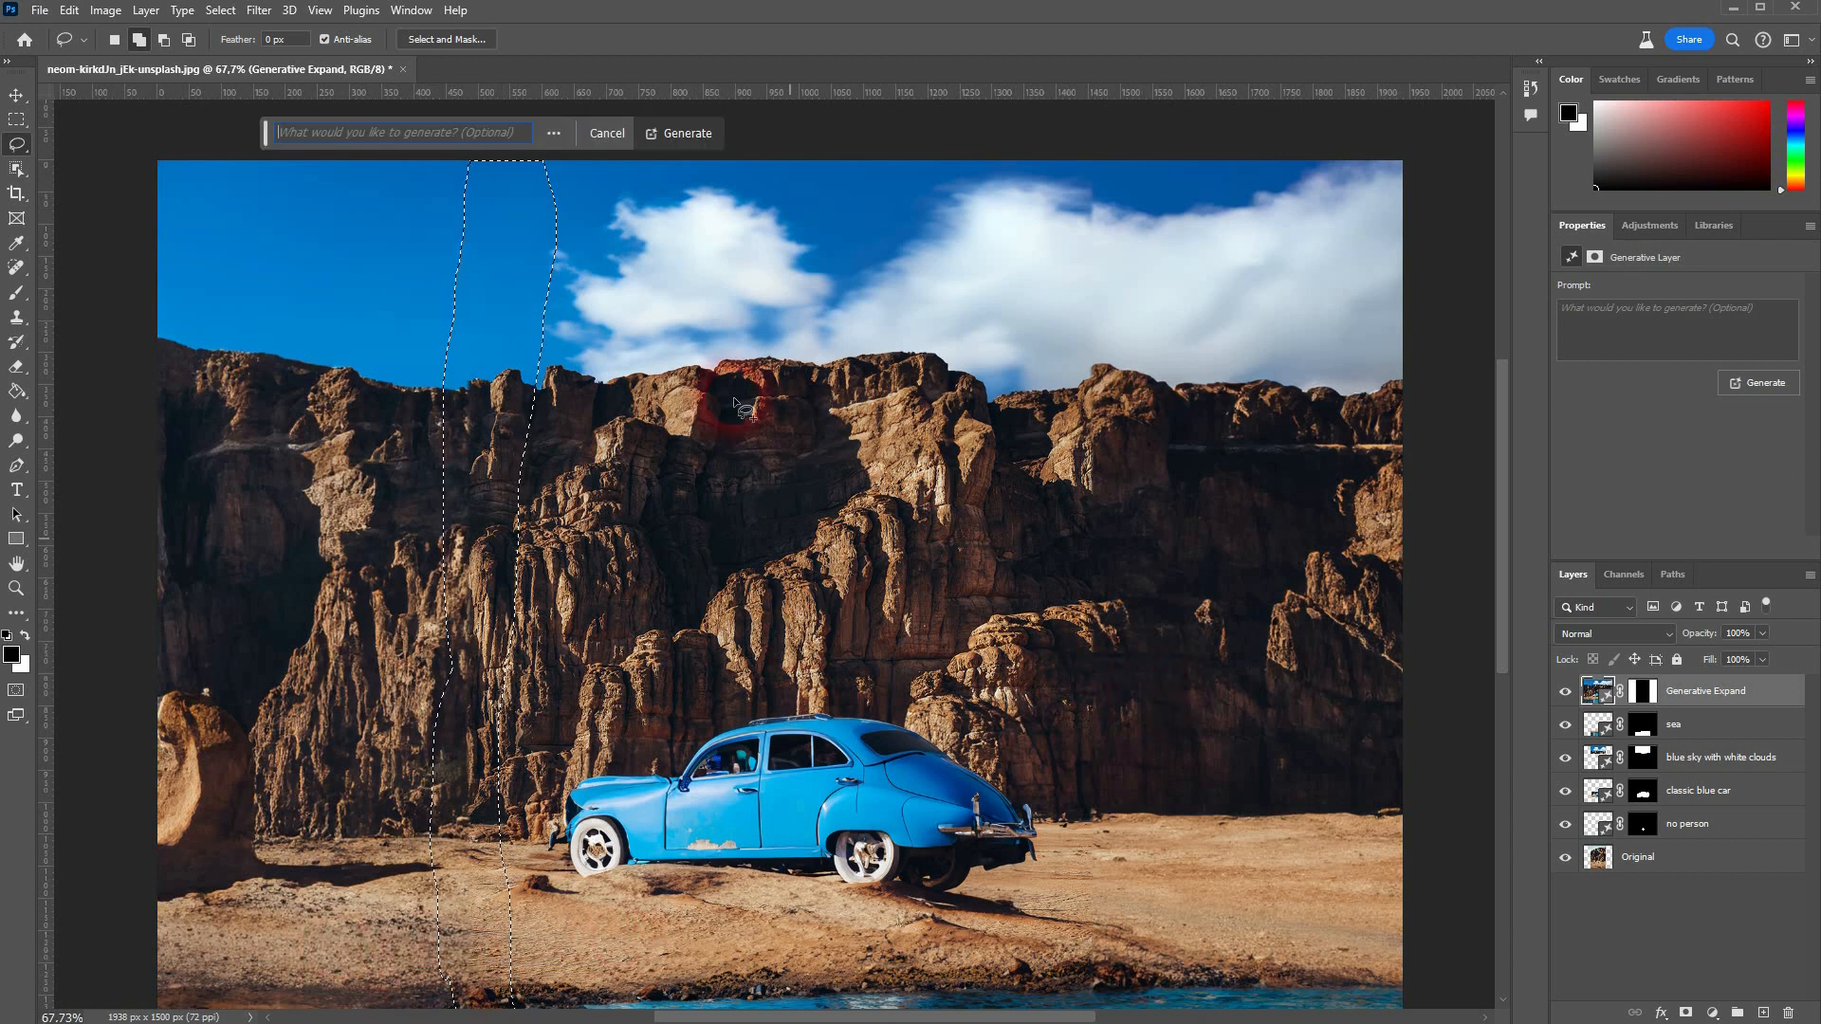
{"action": "left_click", "coordinate": [669, 131]}
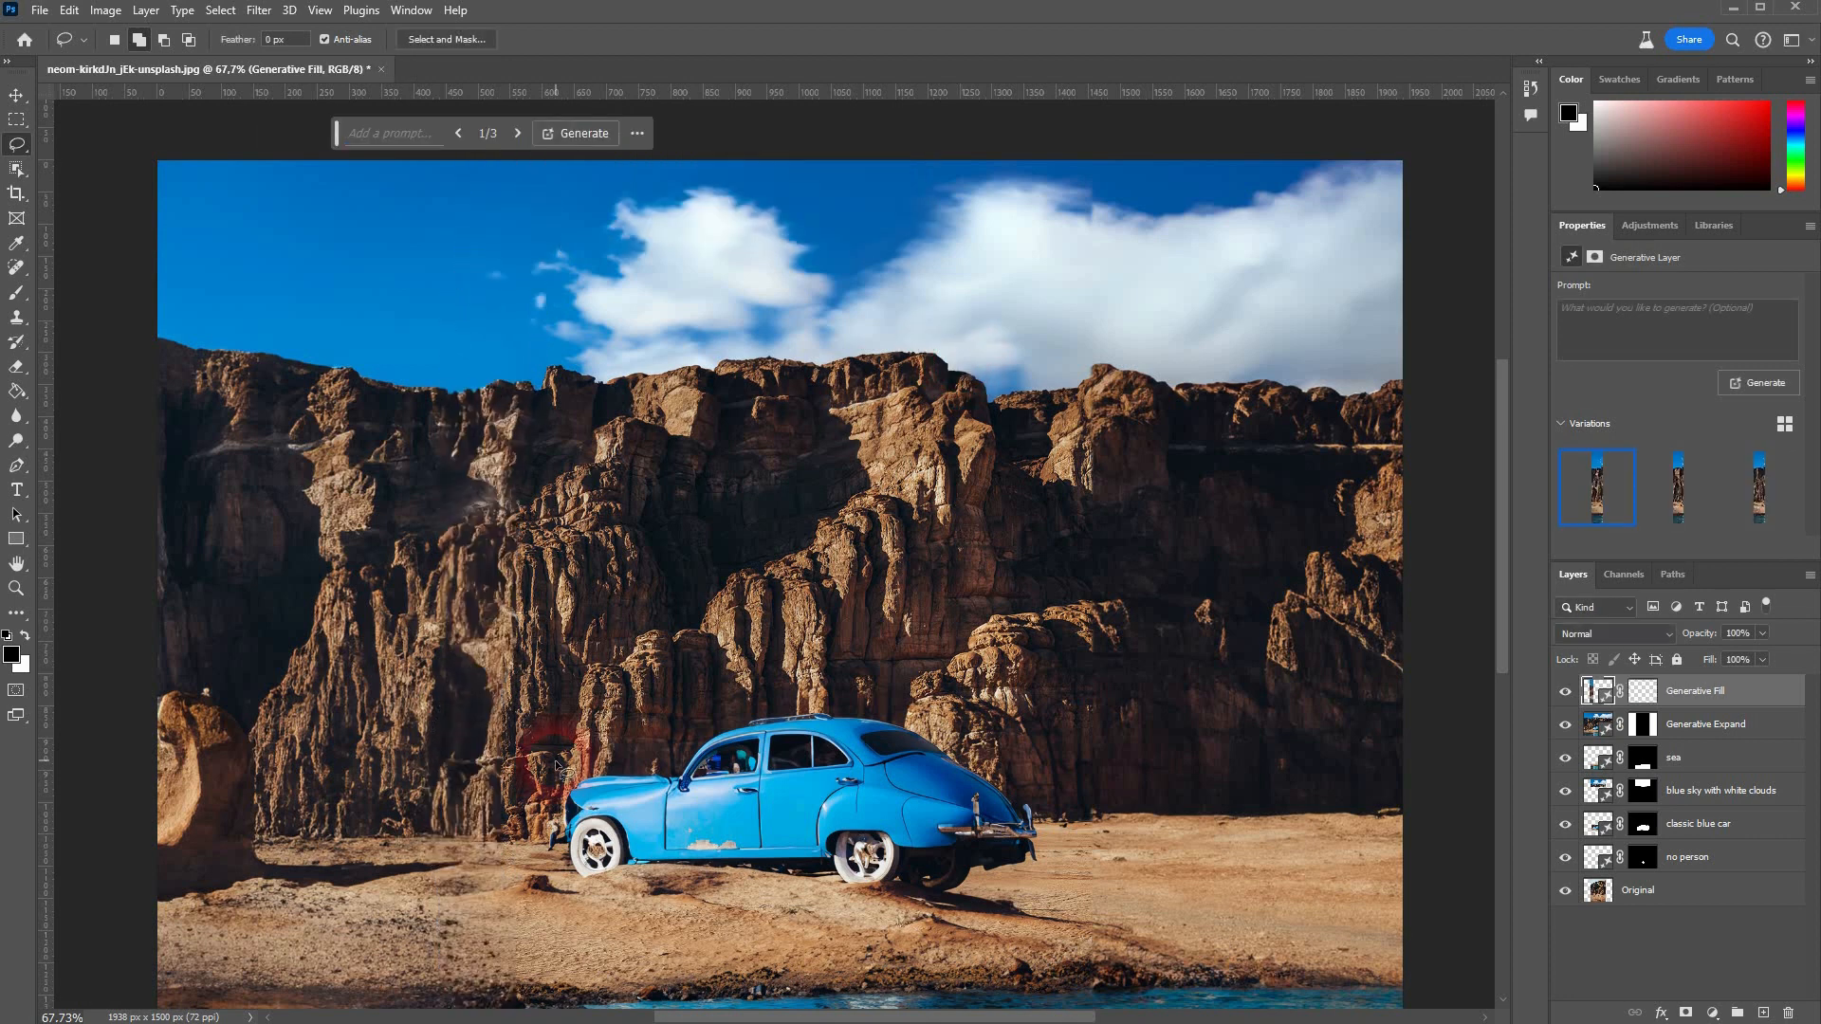
- Inspect the blended seam in front of the car, compare the three fill variations and choose the first one
{"action": "scroll", "coordinate": [455, 935], "scroll_direction": "up", "scroll_amount": 5}
{"action": "scroll", "coordinate": [525, 816], "scroll_direction": "down", "scroll_amount": 1}
{"action": "scroll", "coordinate": [618, 785], "scroll_direction": "up", "scroll_amount": 3}
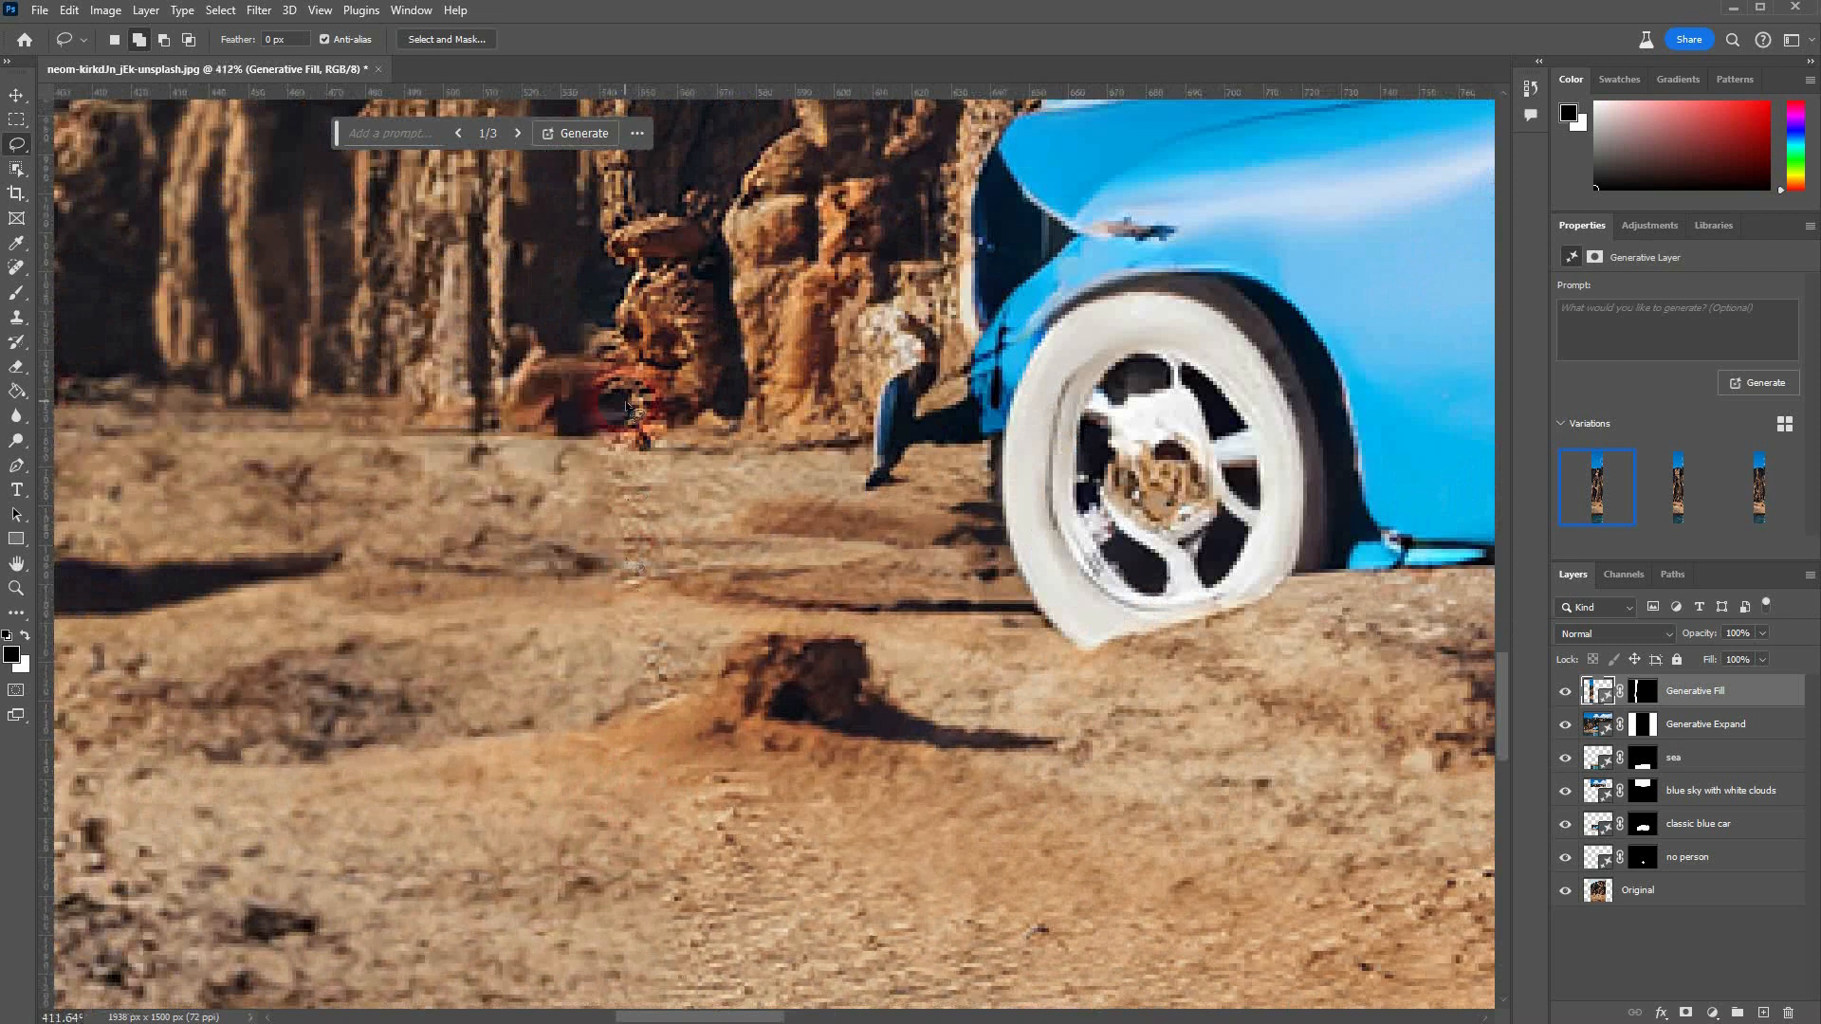
{"action": "scroll", "coordinate": [626, 408], "scroll_direction": "down", "scroll_amount": 7}
{"action": "left_click", "coordinate": [1688, 495]}
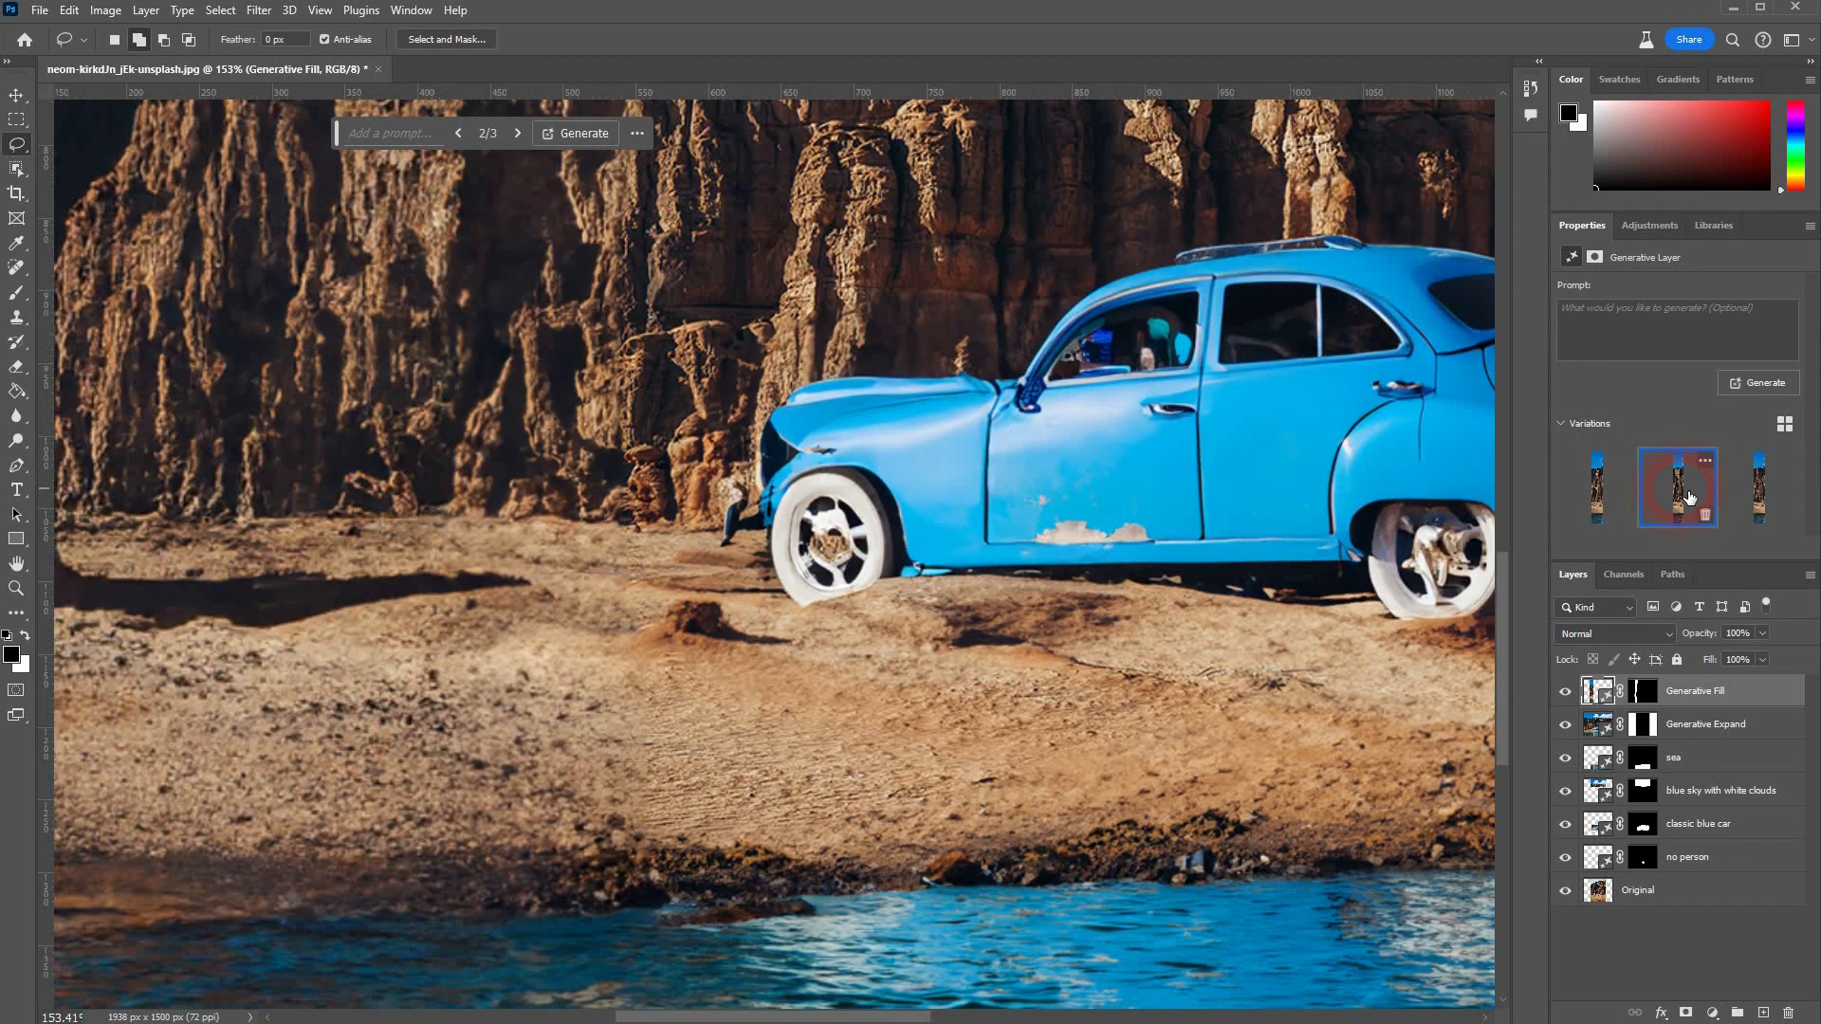
{"action": "left_click", "coordinate": [1757, 504]}
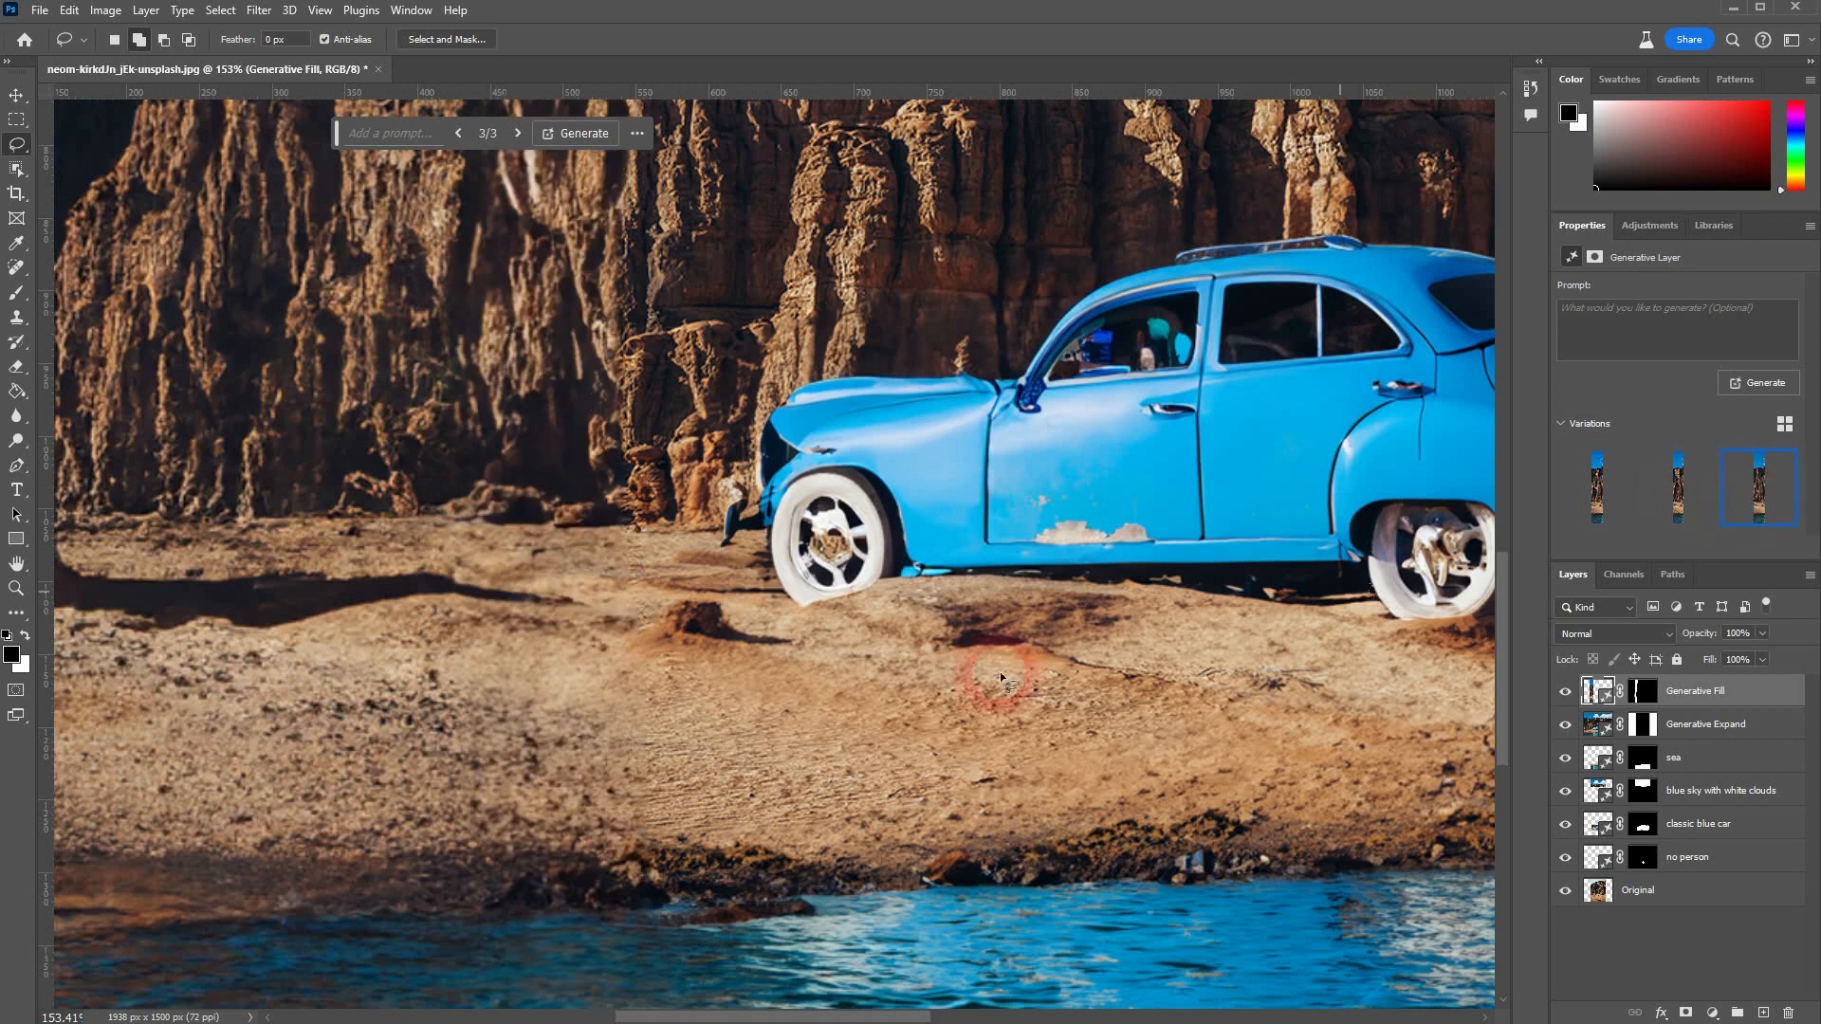
{"action": "scroll", "coordinate": [558, 631], "scroll_direction": "down", "scroll_amount": 5}
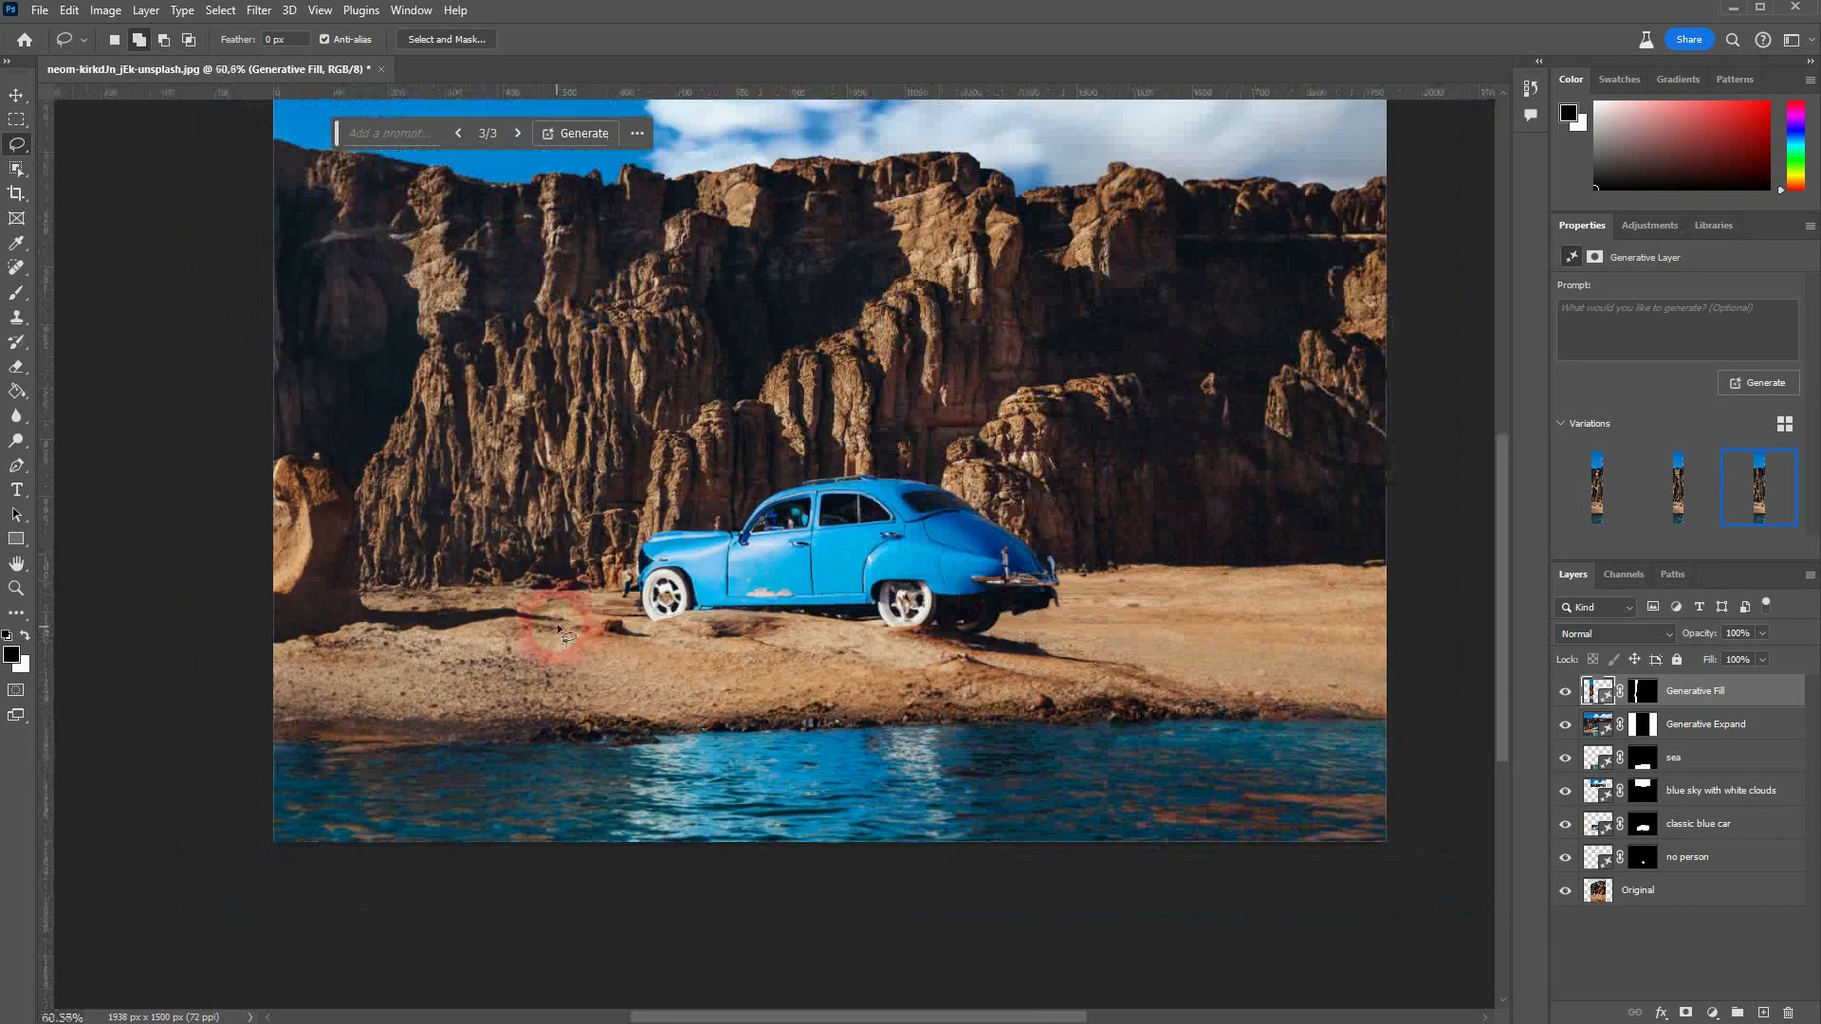
{"action": "scroll", "coordinate": [567, 633], "scroll_direction": "down", "scroll_amount": 2}
{"action": "scroll", "coordinate": [579, 522], "scroll_direction": "up", "scroll_amount": 2}
{"action": "scroll", "coordinate": [577, 520], "scroll_direction": "down", "scroll_amount": 2}
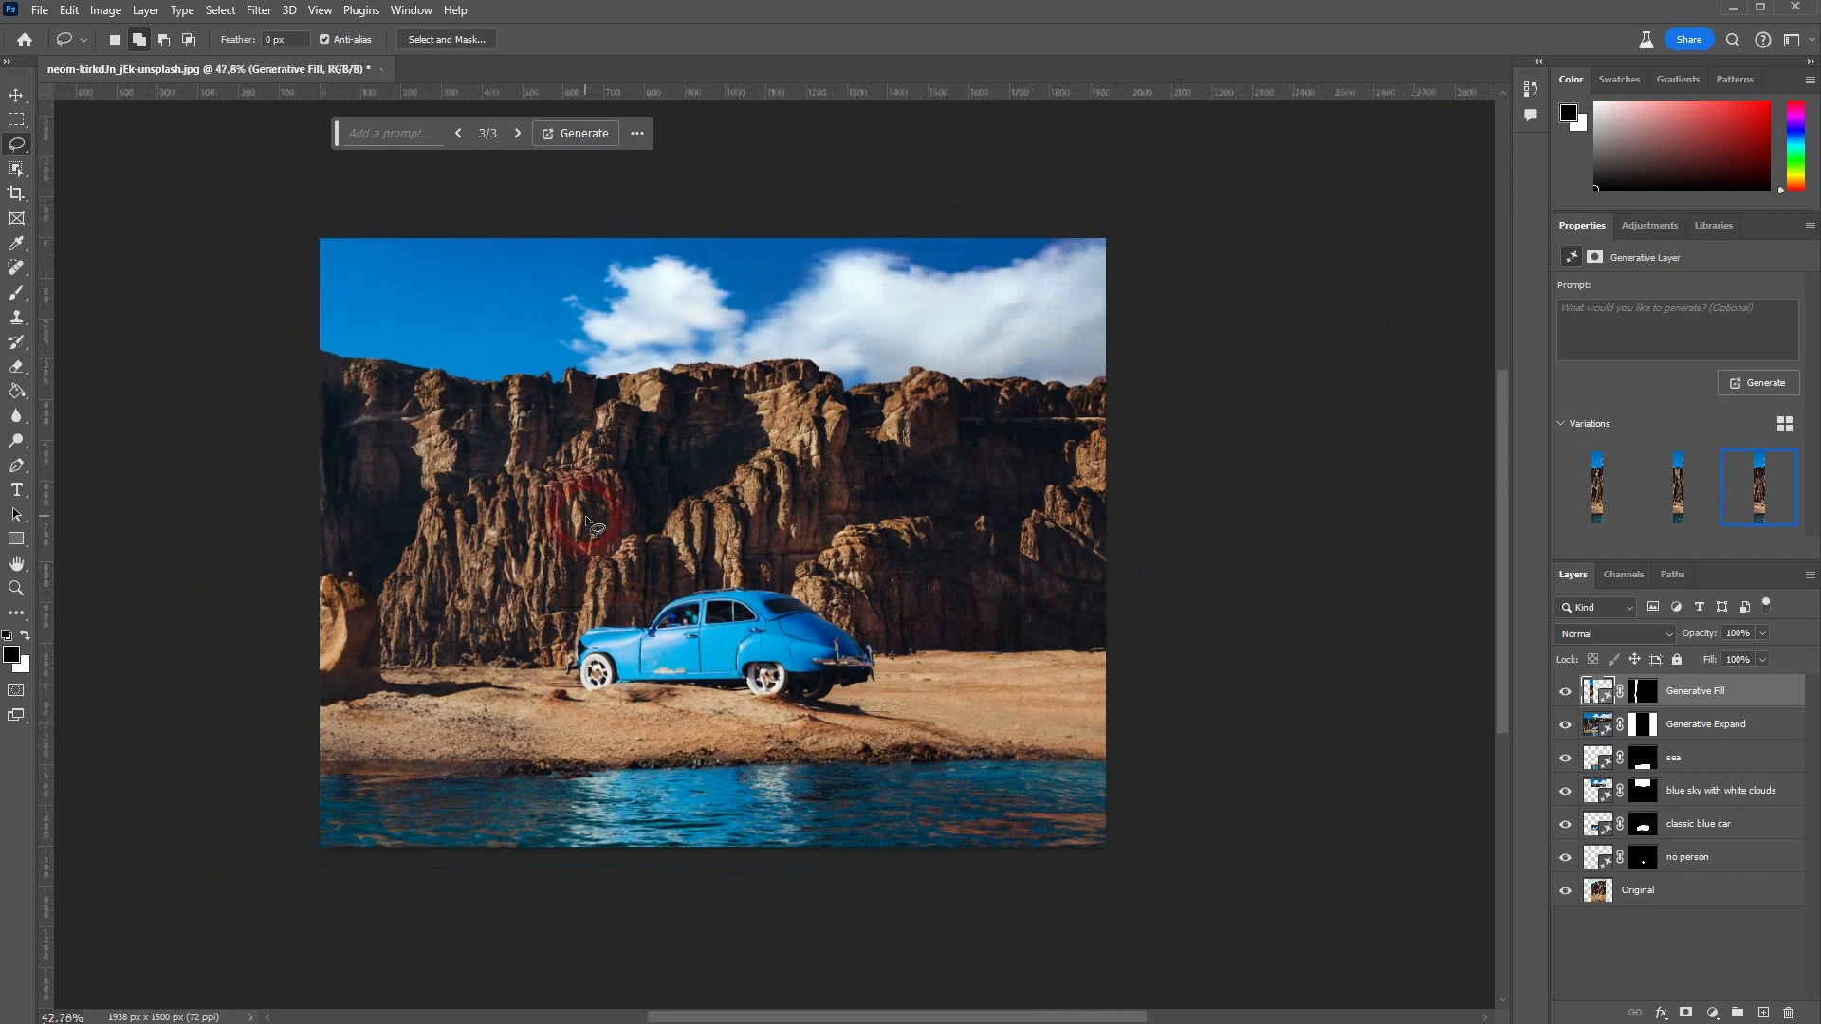
{"action": "mouse_move", "coordinate": [1620, 485]}
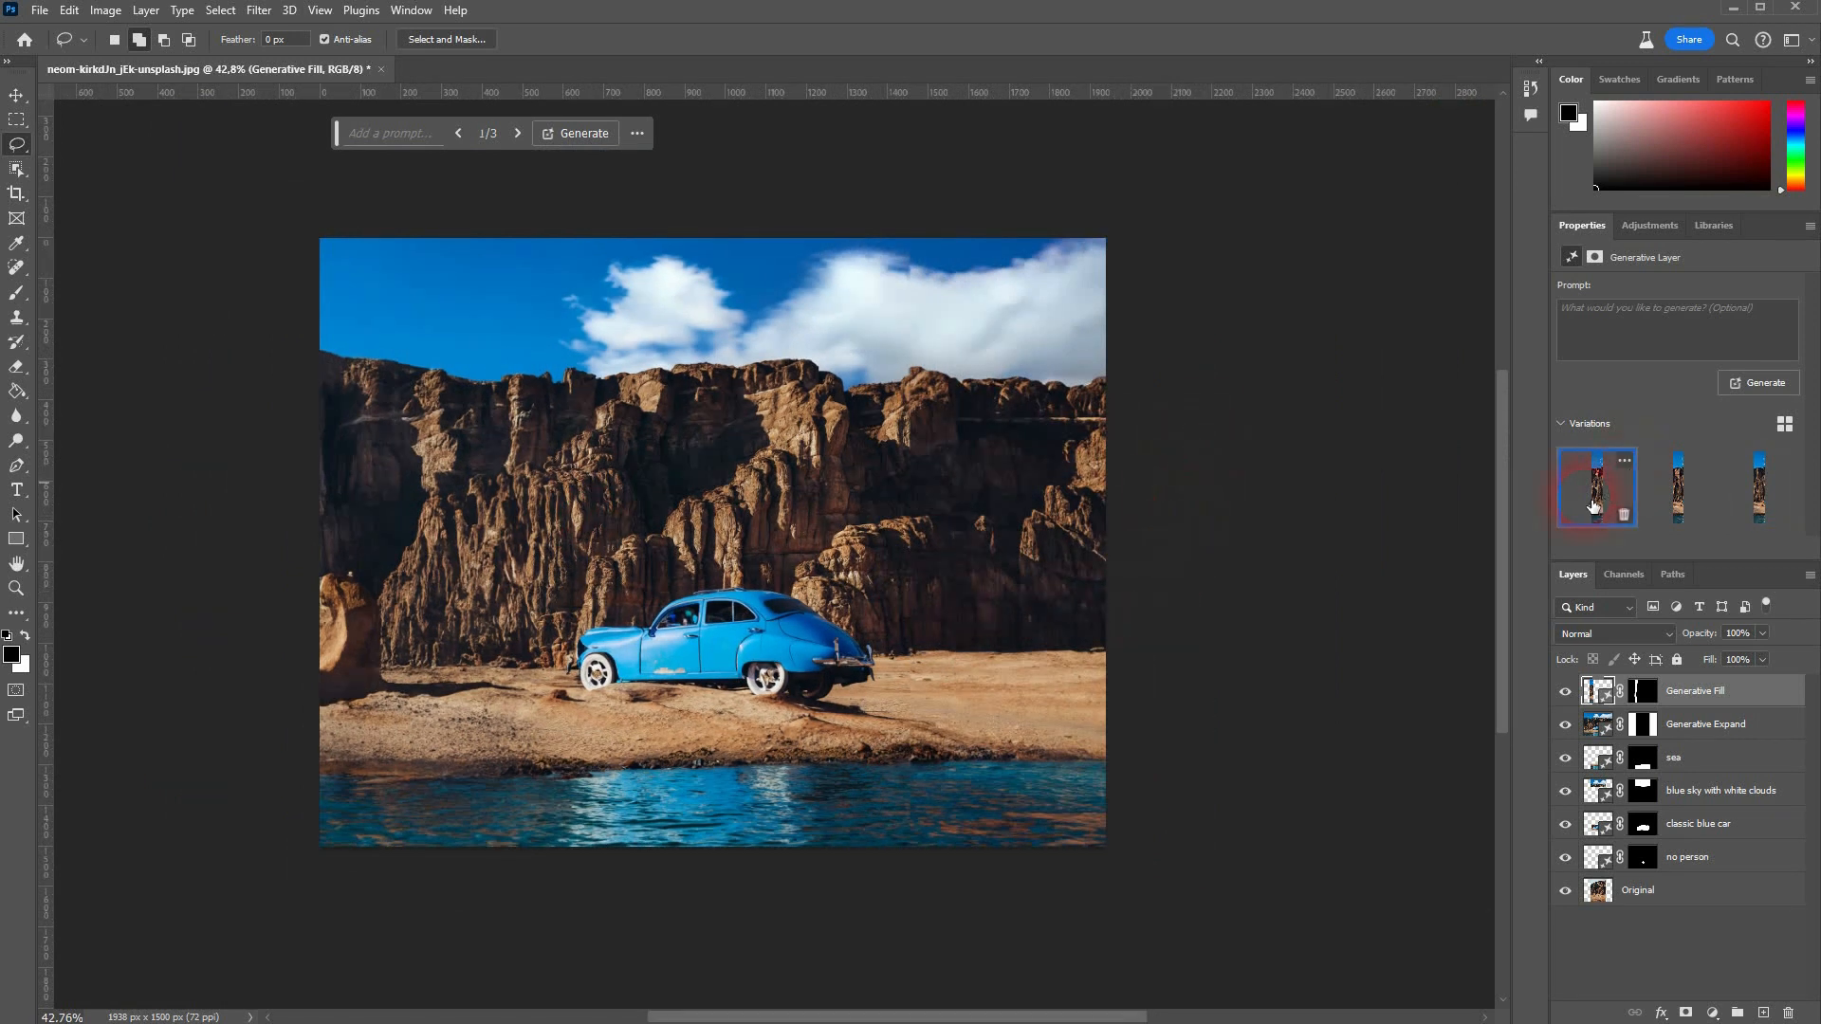
- Lasso the visible seam in the sand behind the car, from the cliff base to the shoreline, and generatively fill it without a prompt
{"action": "scroll", "coordinate": [1056, 561], "scroll_direction": "up", "scroll_amount": 6}
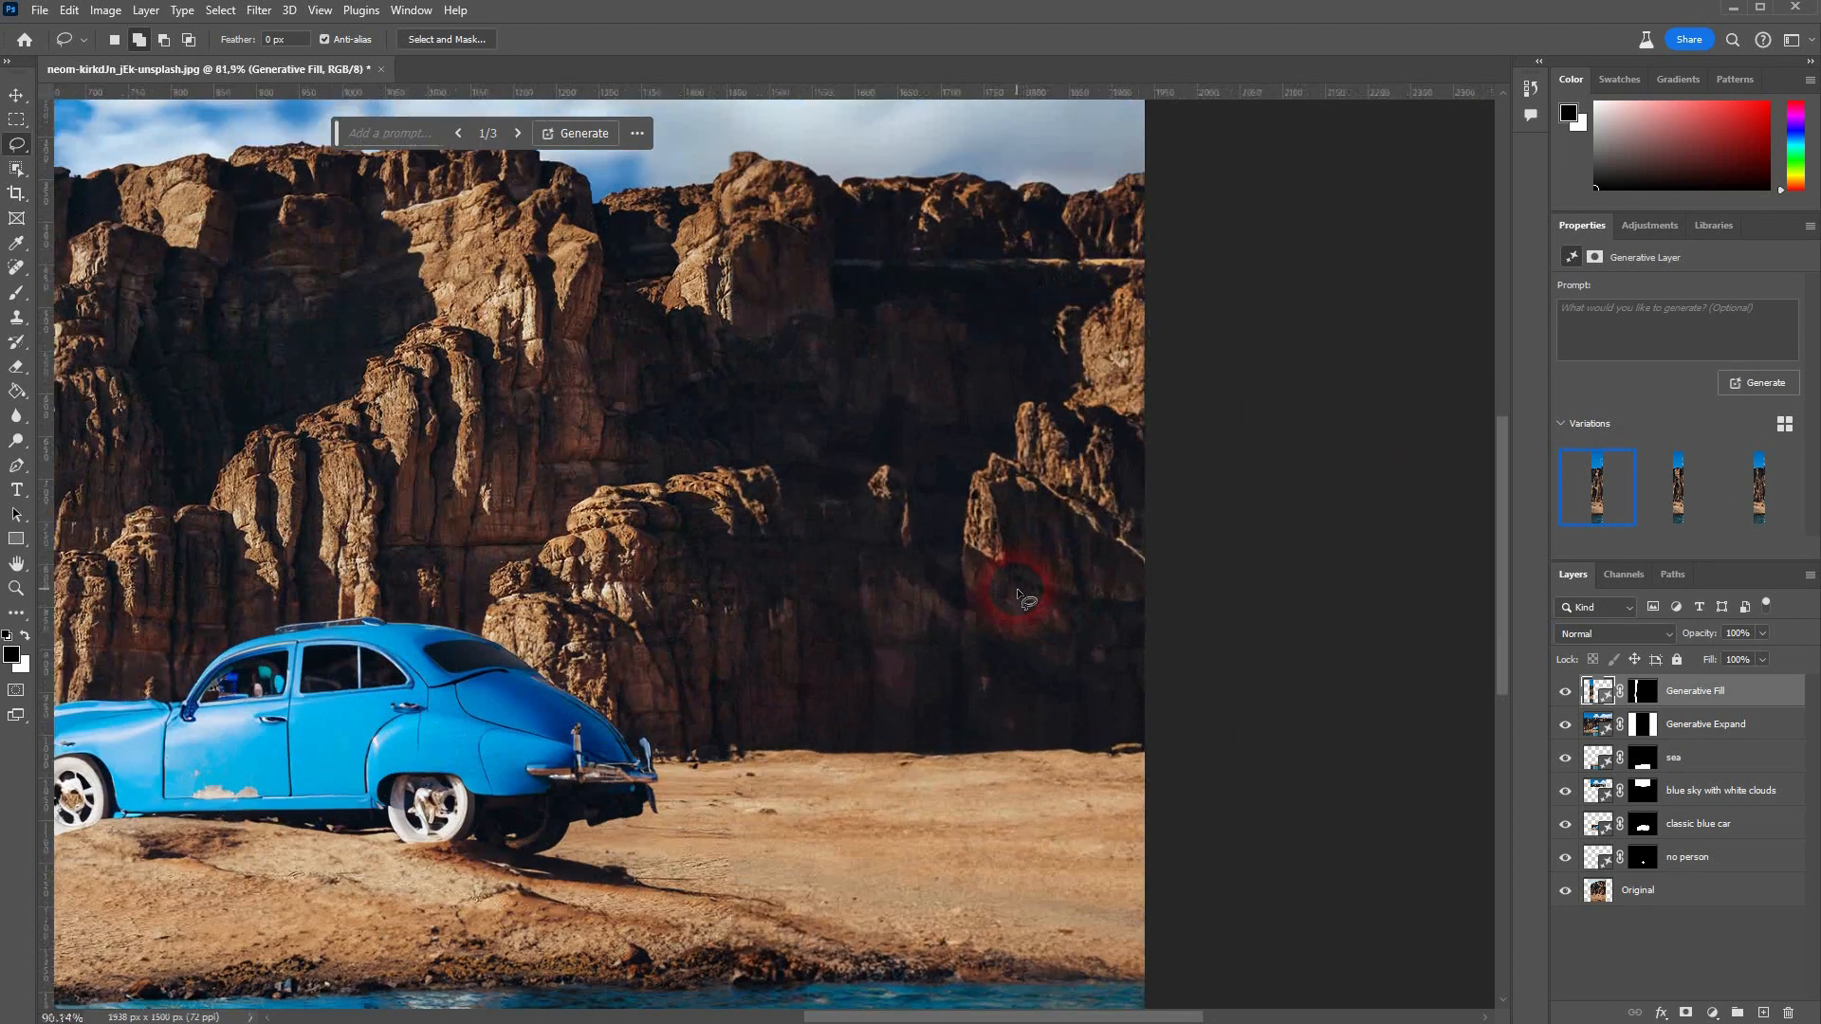
{"action": "scroll", "coordinate": [514, 622], "scroll_direction": "down", "scroll_amount": 2}
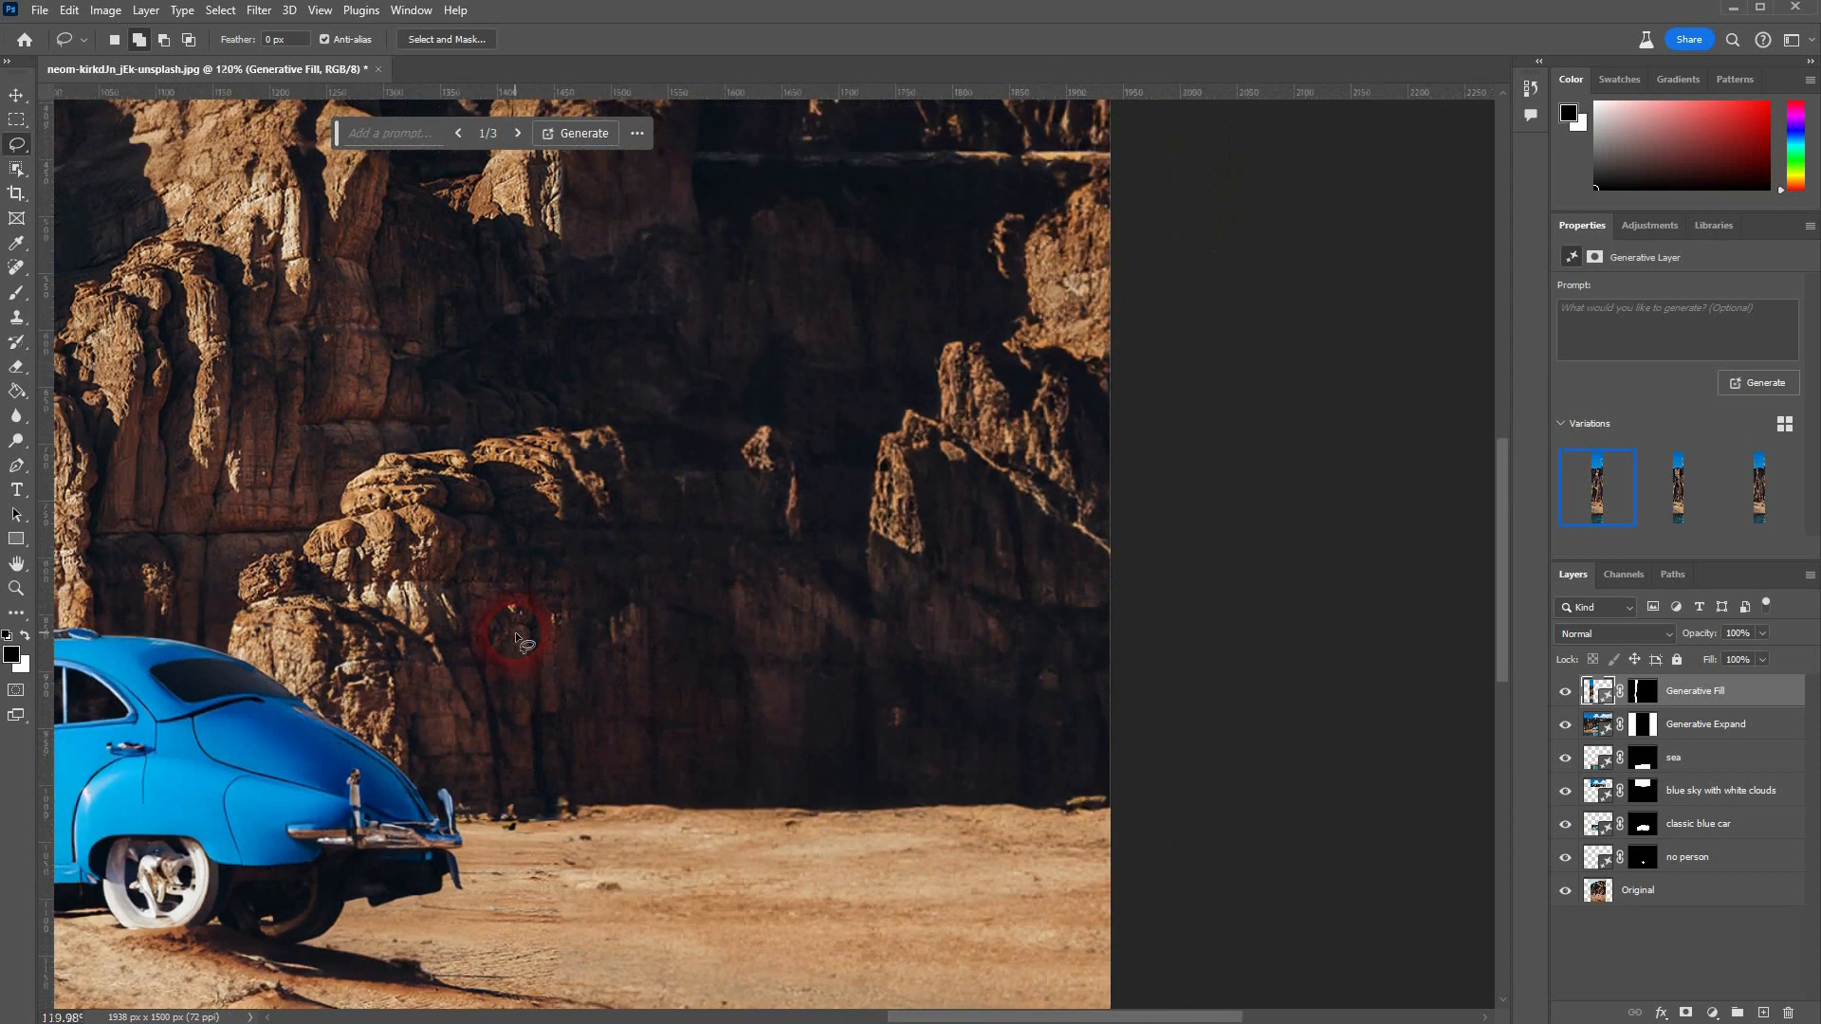
{"action": "scroll", "coordinate": [519, 867], "scroll_direction": "up", "scroll_amount": 6}
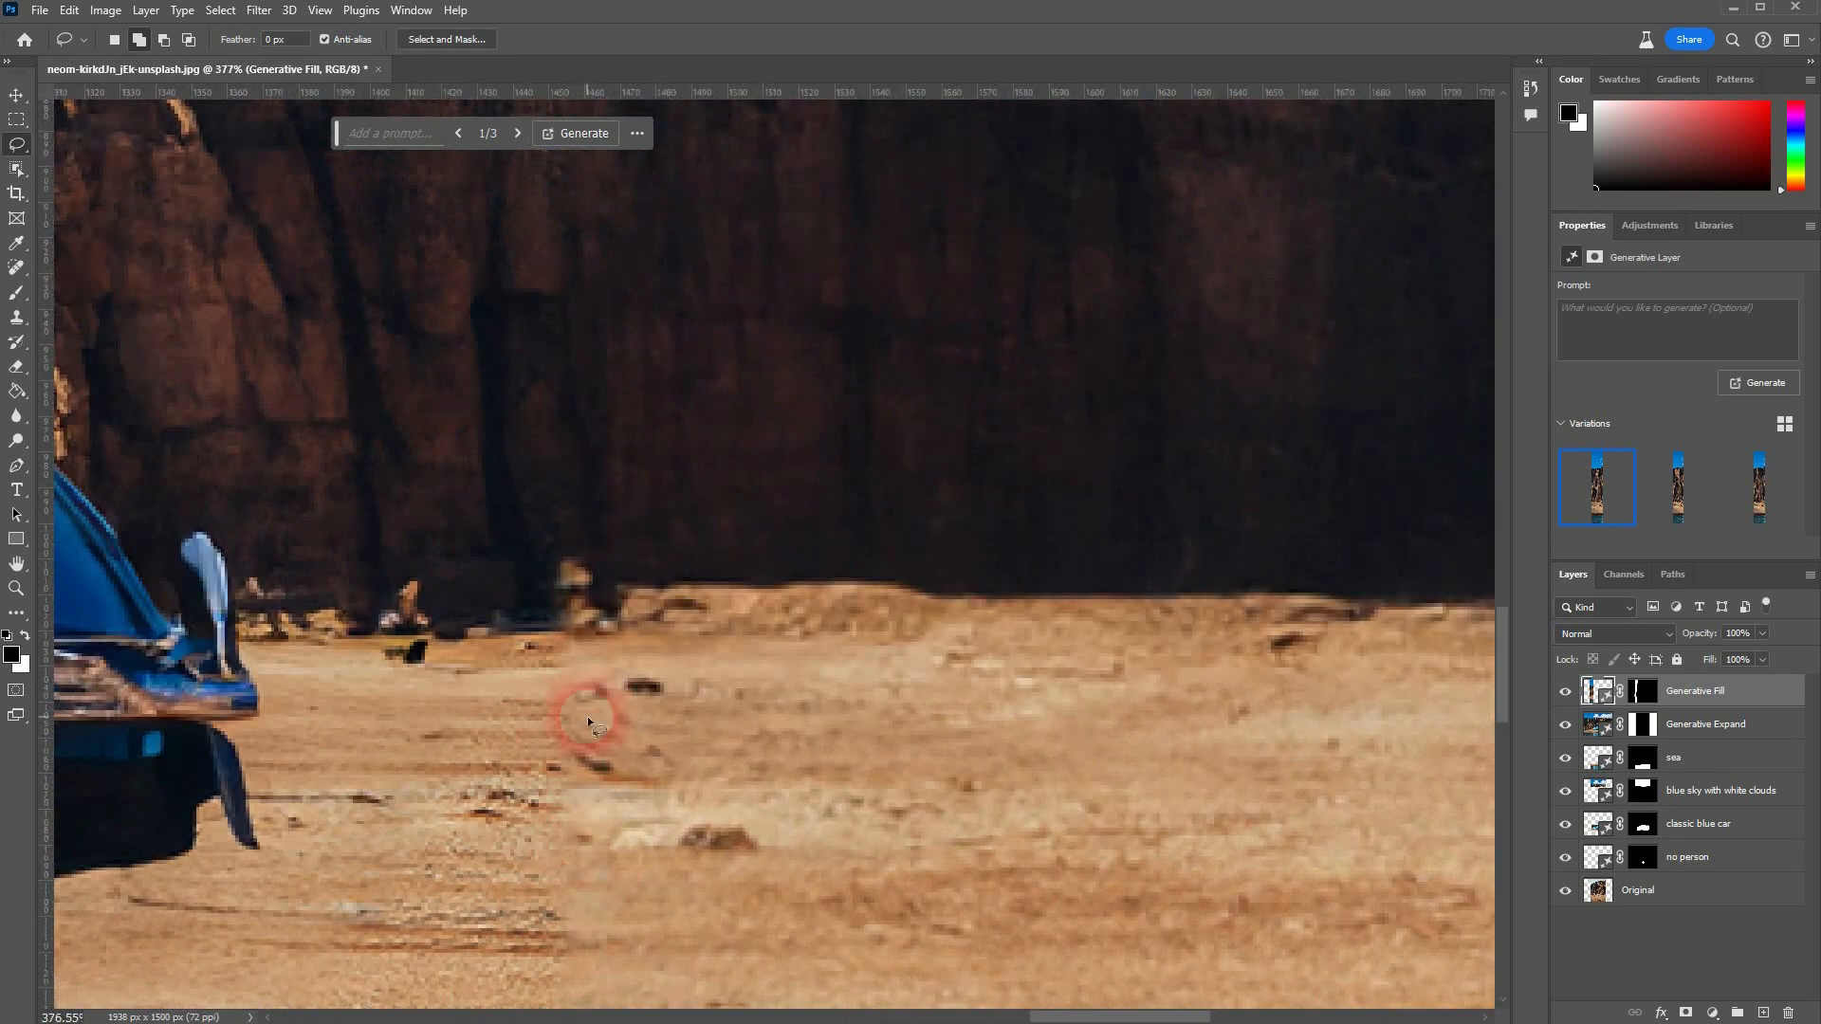
{"action": "scroll", "coordinate": [630, 709], "scroll_direction": "down", "scroll_amount": 6}
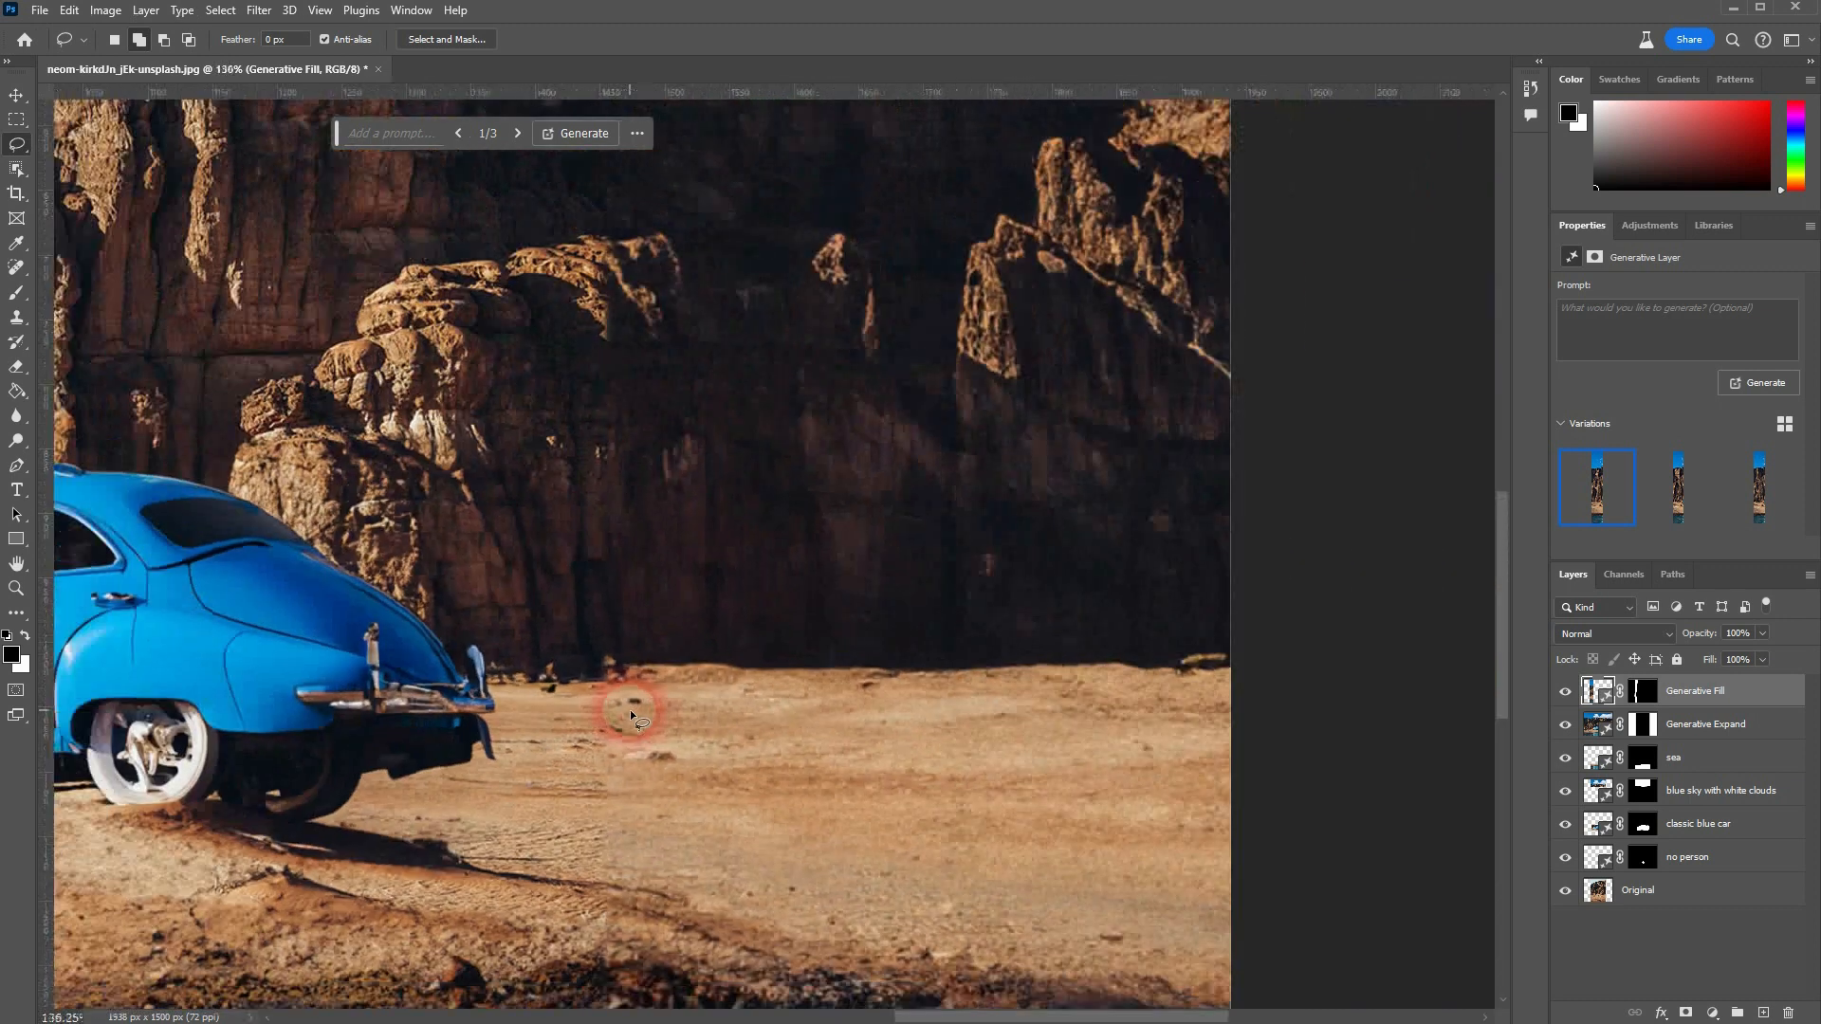
{"action": "mouse_move", "coordinate": [624, 641]}
{"action": "left_mouse_down"}
{"action": "mouse_move", "coordinate": [575, 834]}
{"action": "mouse_move", "coordinate": [593, 941]}
{"action": "mouse_move", "coordinate": [643, 984]}
{"action": "mouse_move", "coordinate": [718, 763]}
{"action": "mouse_move", "coordinate": [678, 643]}
{"action": "mouse_move", "coordinate": [630, 641]}
{"action": "left_mouse_up"}
{"action": "left_click", "coordinate": [523, 614]}
{"action": "left_click", "coordinate": [850, 614]}
{"action": "scroll", "coordinate": [475, 708], "scroll_direction": "down", "scroll_amount": 3}
{"action": "scroll", "coordinate": [472, 709], "scroll_direction": "down", "scroll_amount": 3}
{"action": "left_click_drag", "start_coordinate": [870, 1016], "coordinate": [738, 1011]}
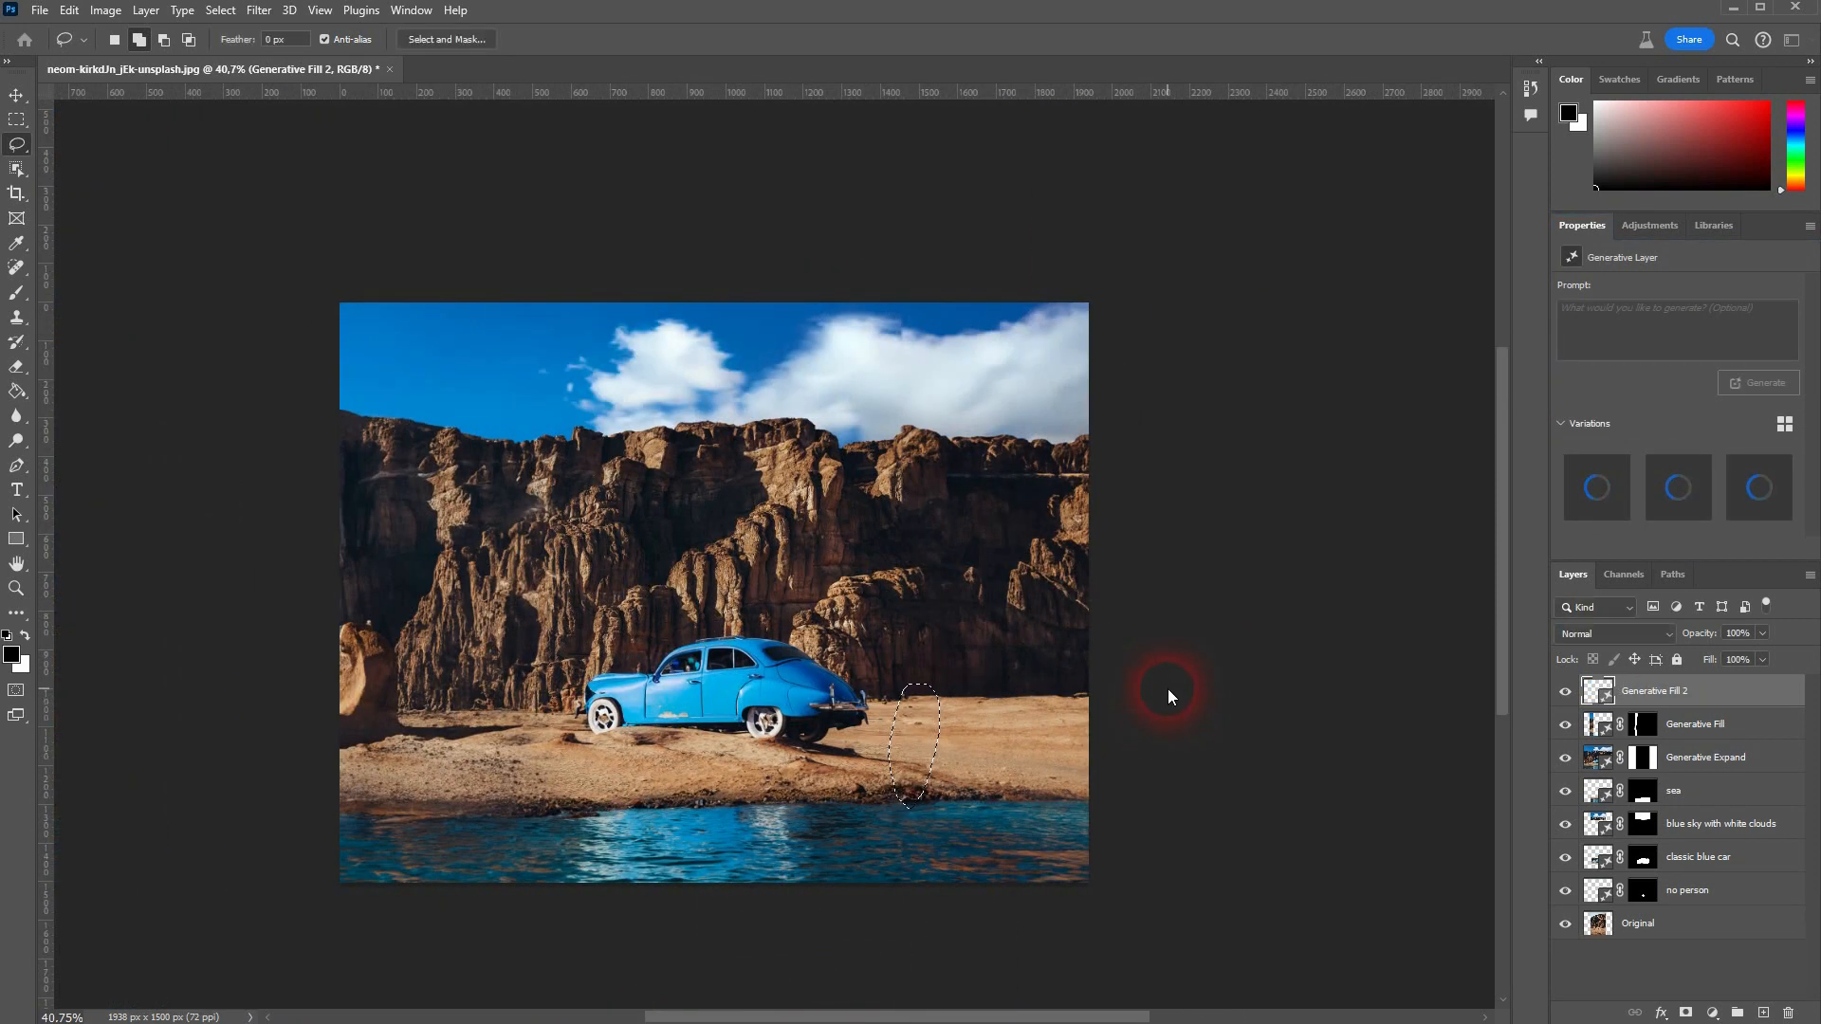
- Choose the second fill variation for the sand seam, and compare the finished composite with the Original layer shown alone
{"action": "left_click", "coordinate": [1681, 488]}
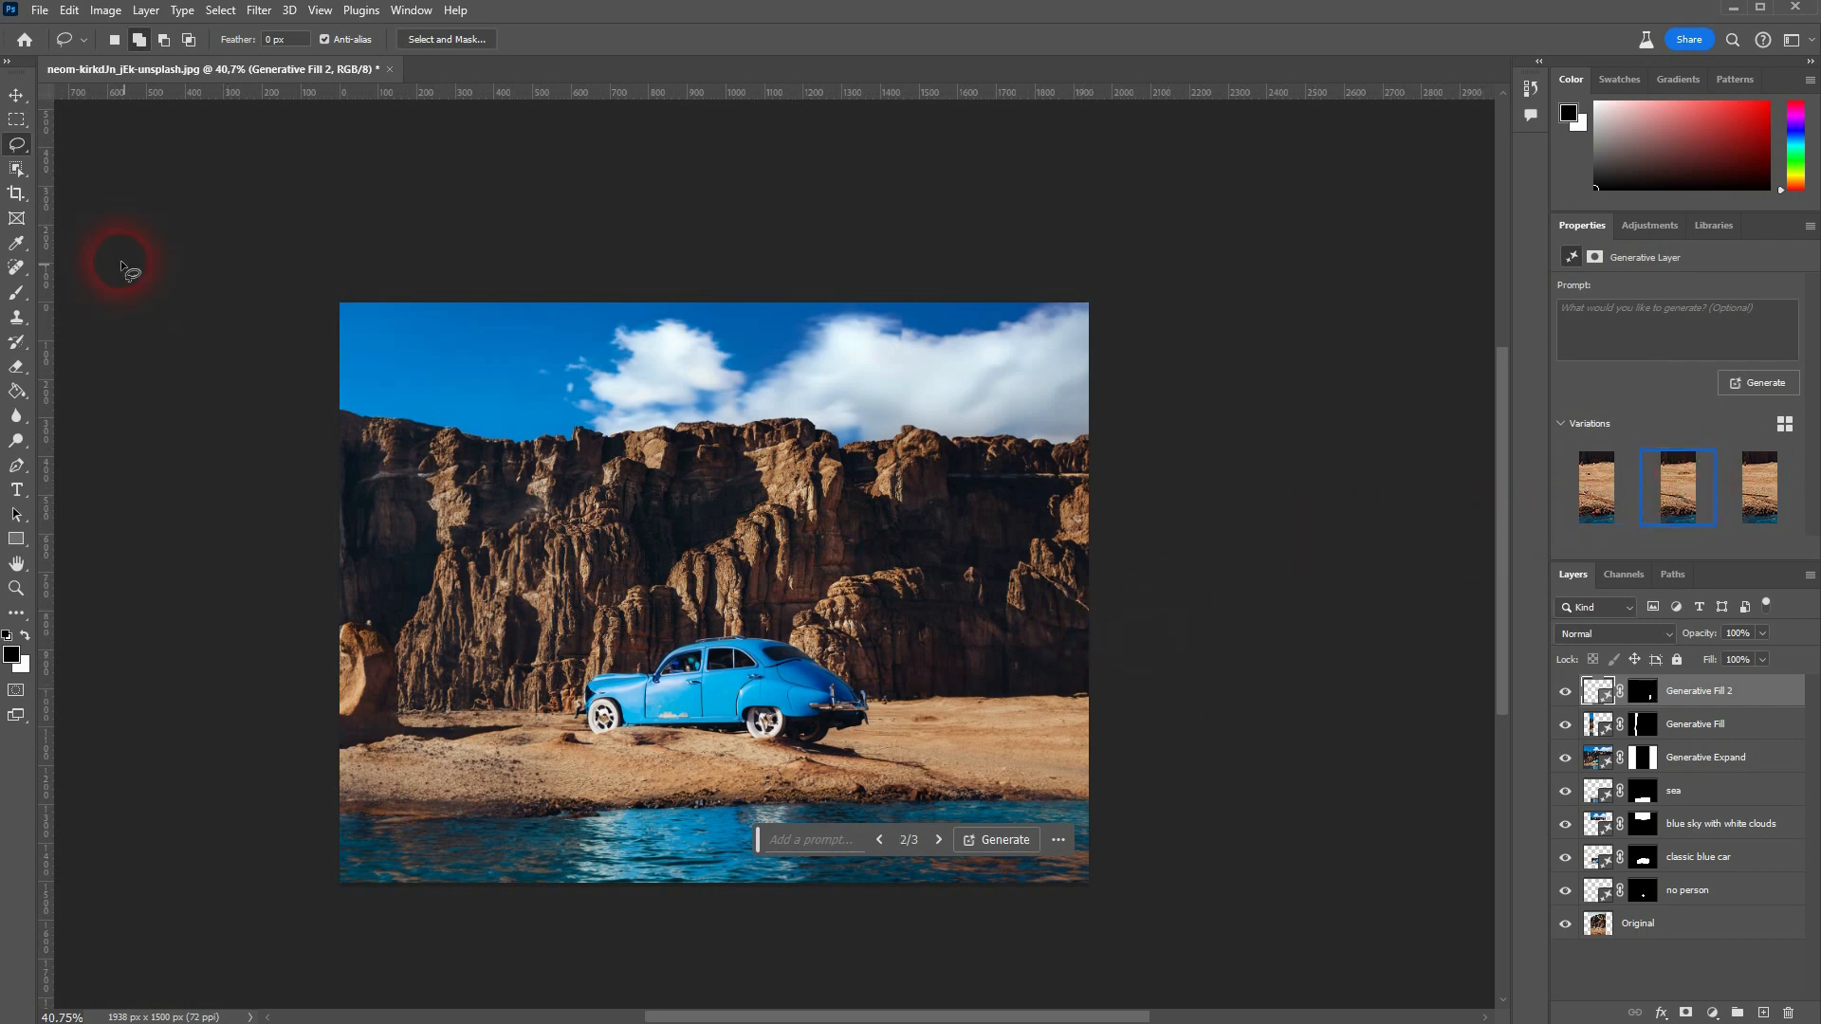
{"action": "left_click", "coordinate": [16, 95]}
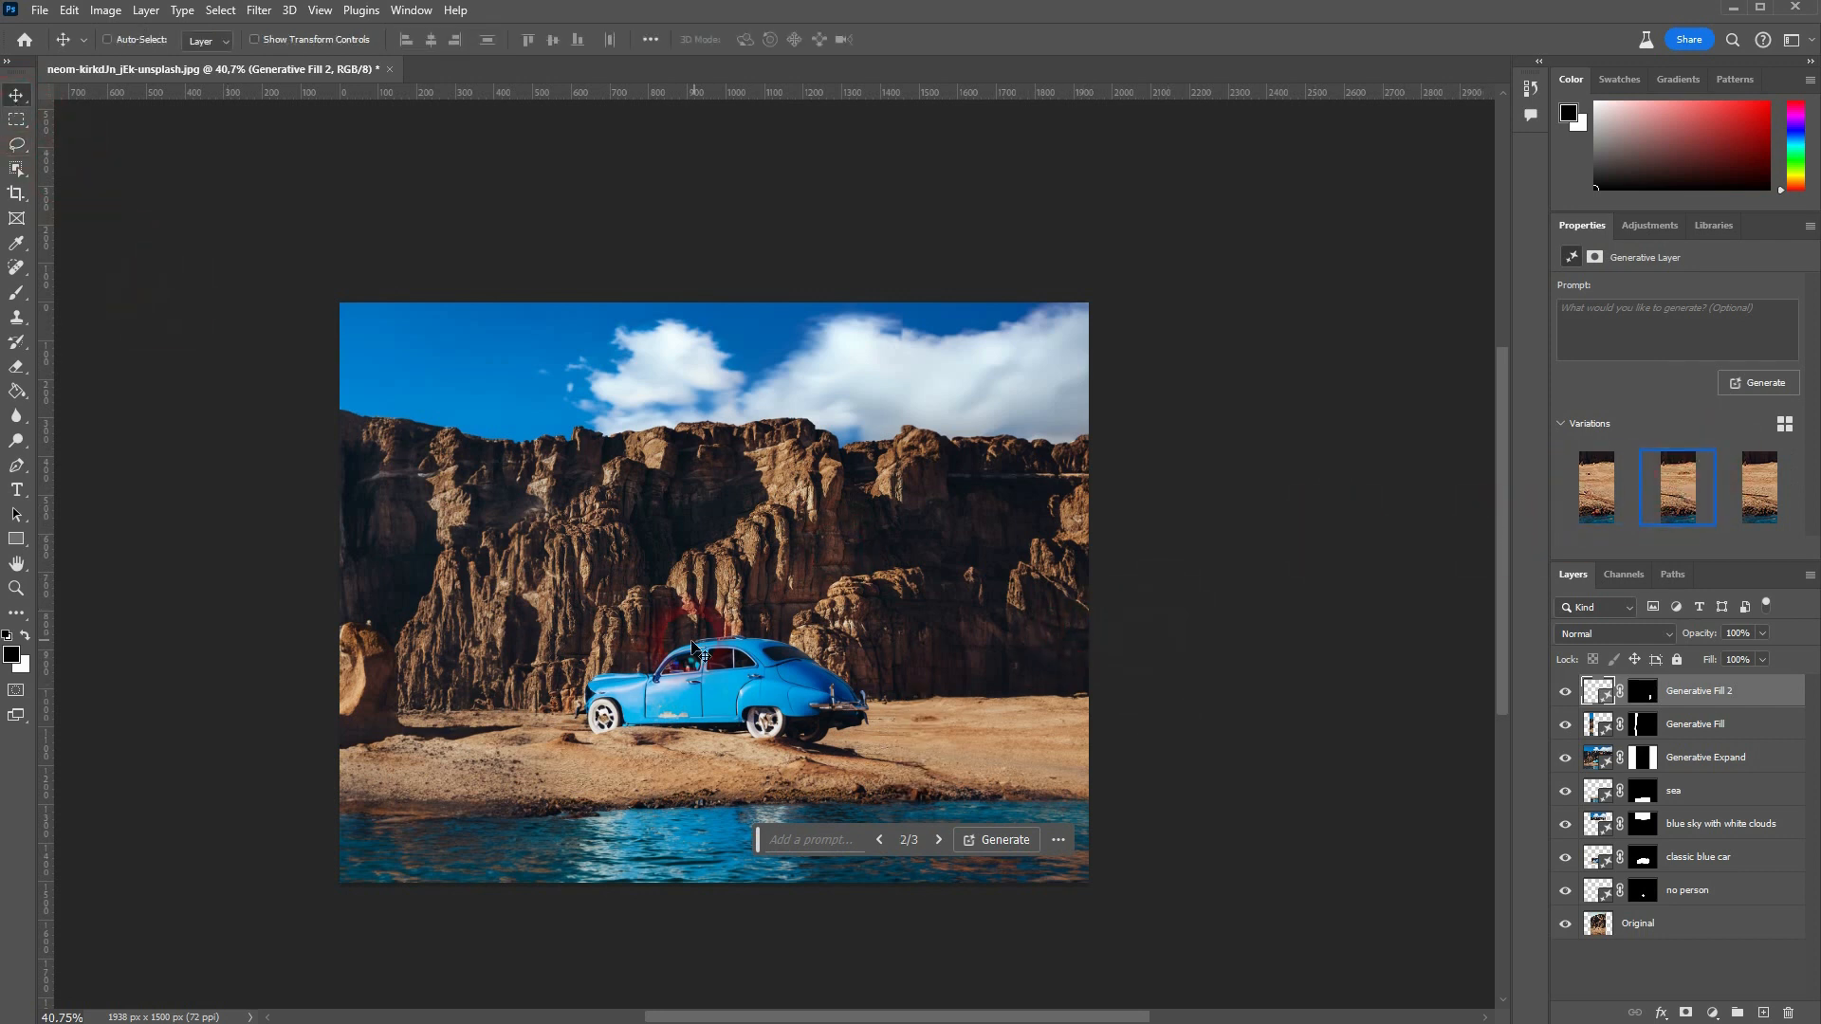
{"action": "left_click", "coordinate": [1576, 927], "text": "alt"}
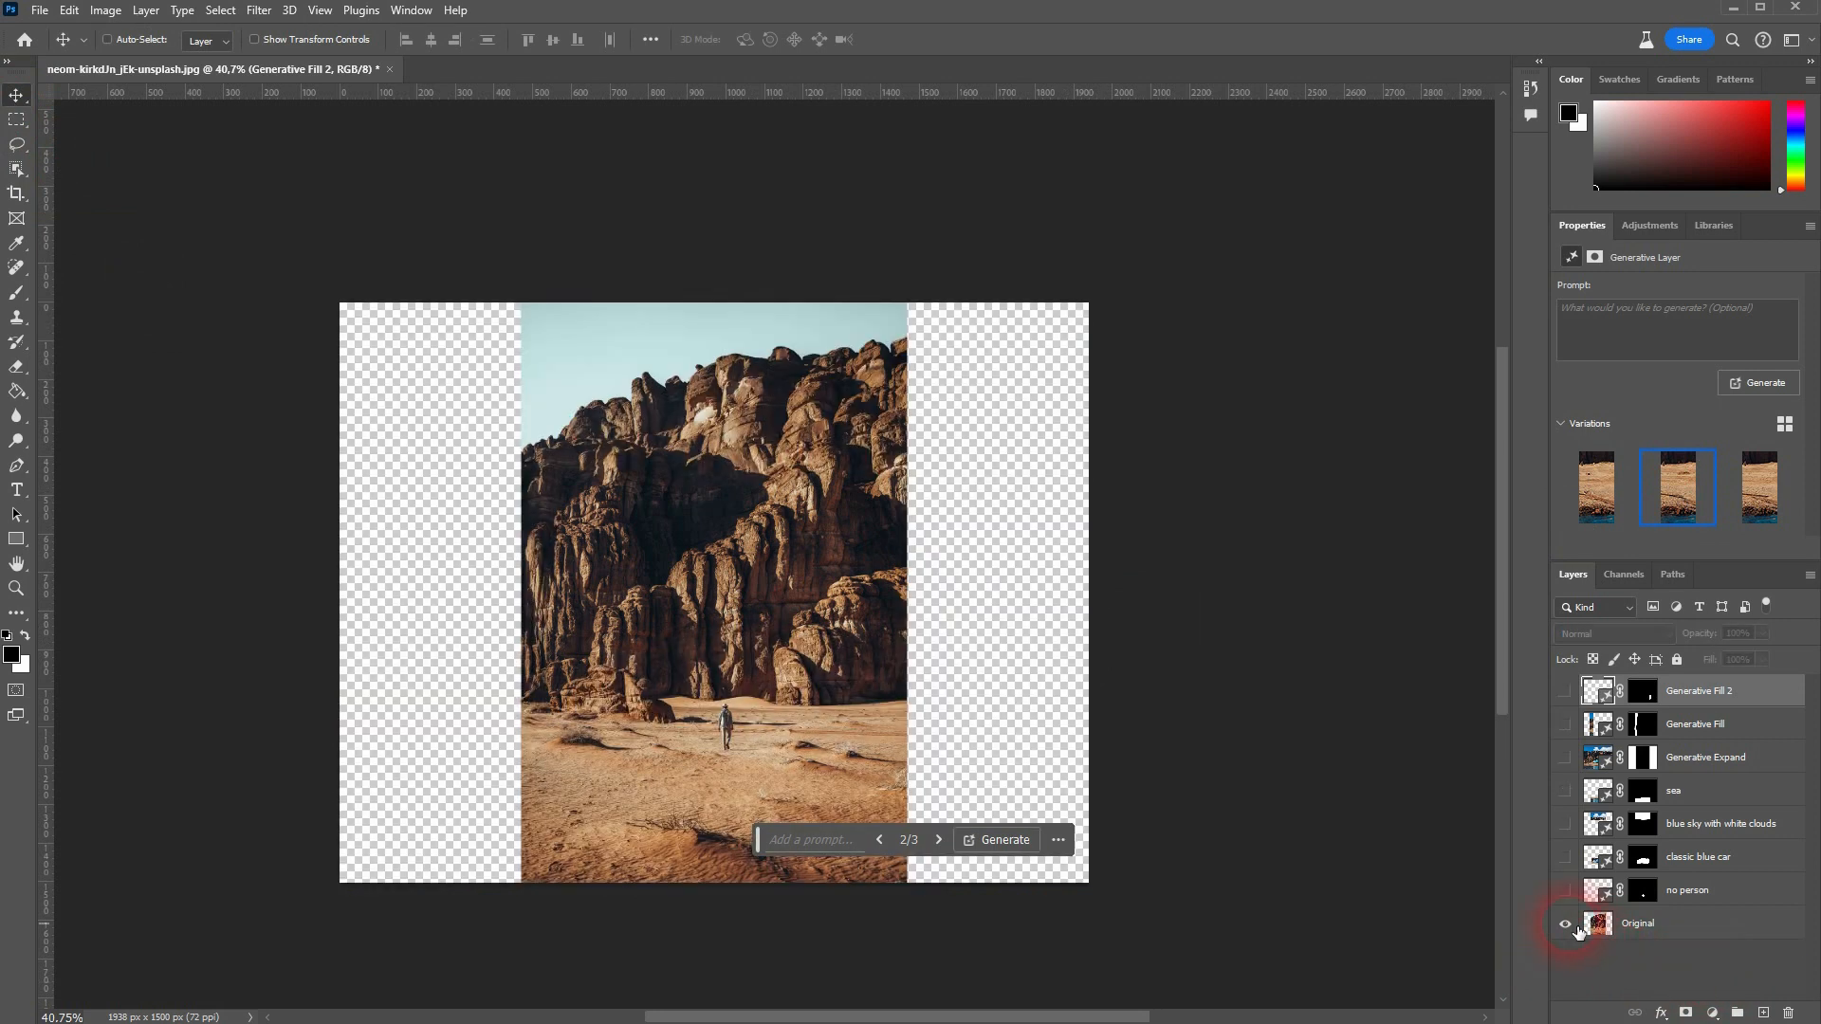
{"action": "left_click", "coordinate": [1576, 928], "text": "alt"}
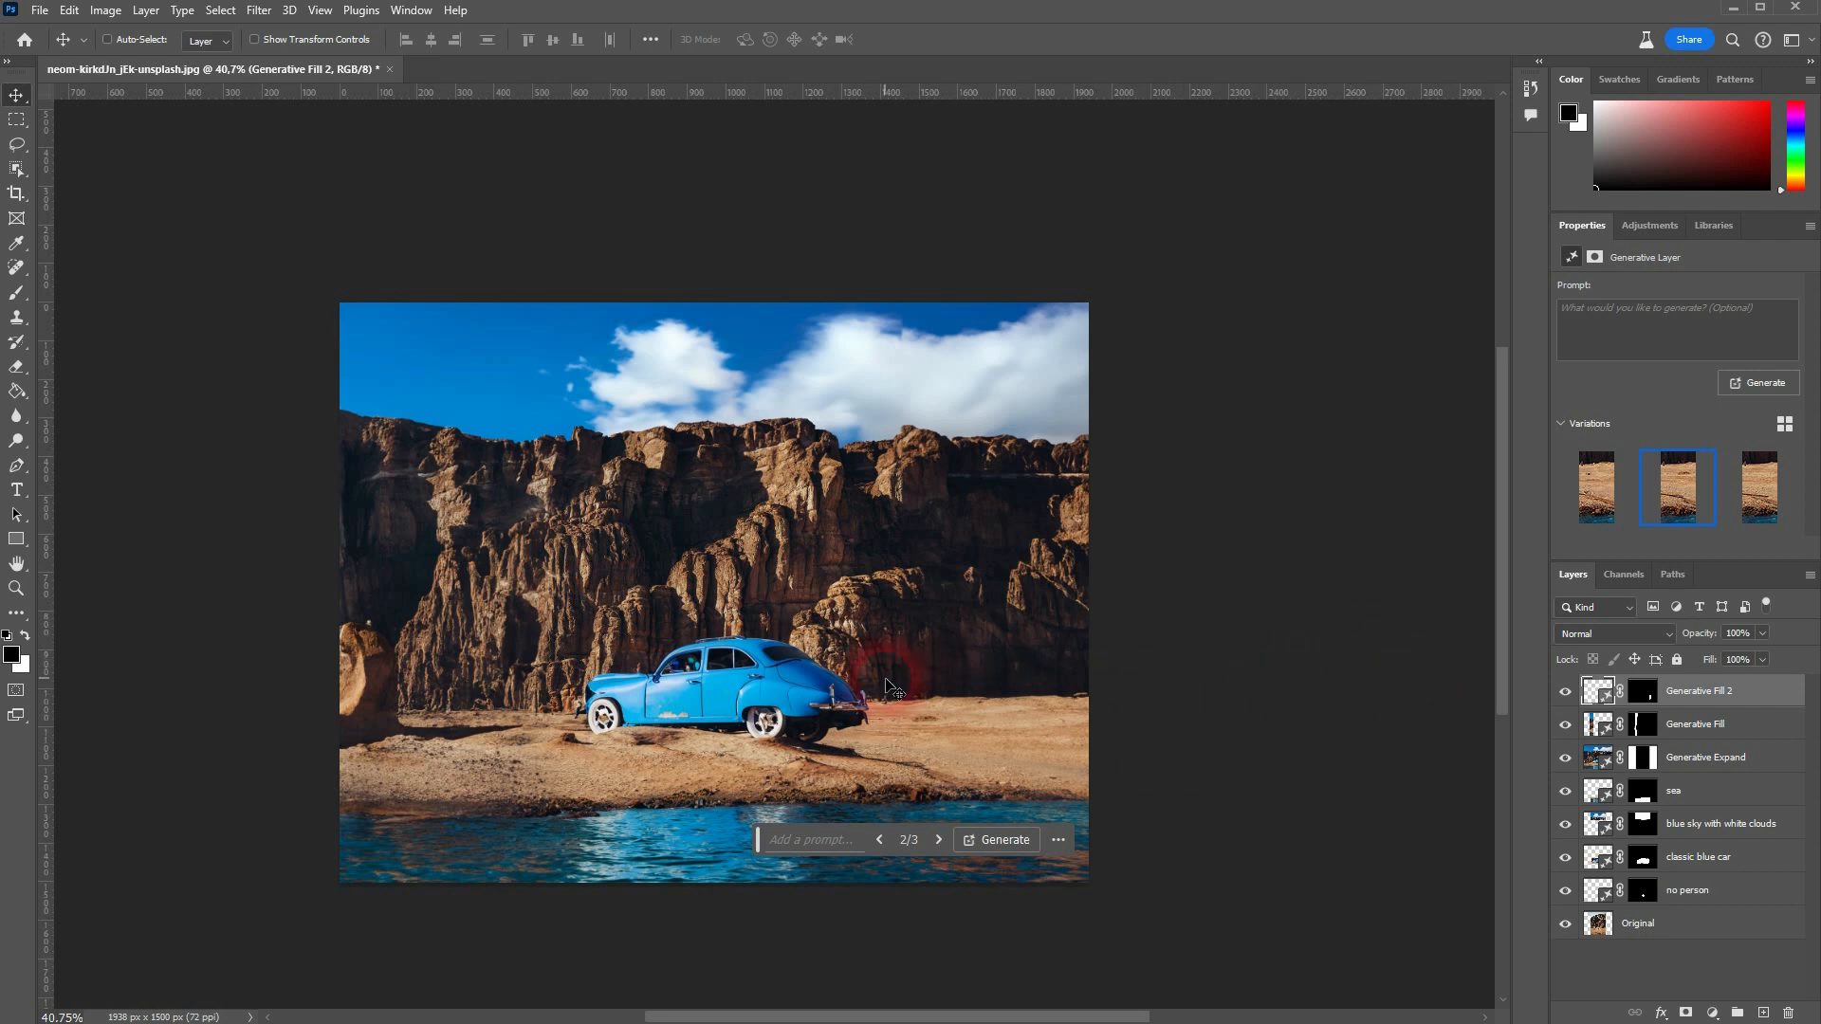
- Widen the crop frame on both sides to about 2208 px, constrain it to 16:9, and run Generative Expand without a prompt
{"action": "left_click", "coordinate": [16, 194]}
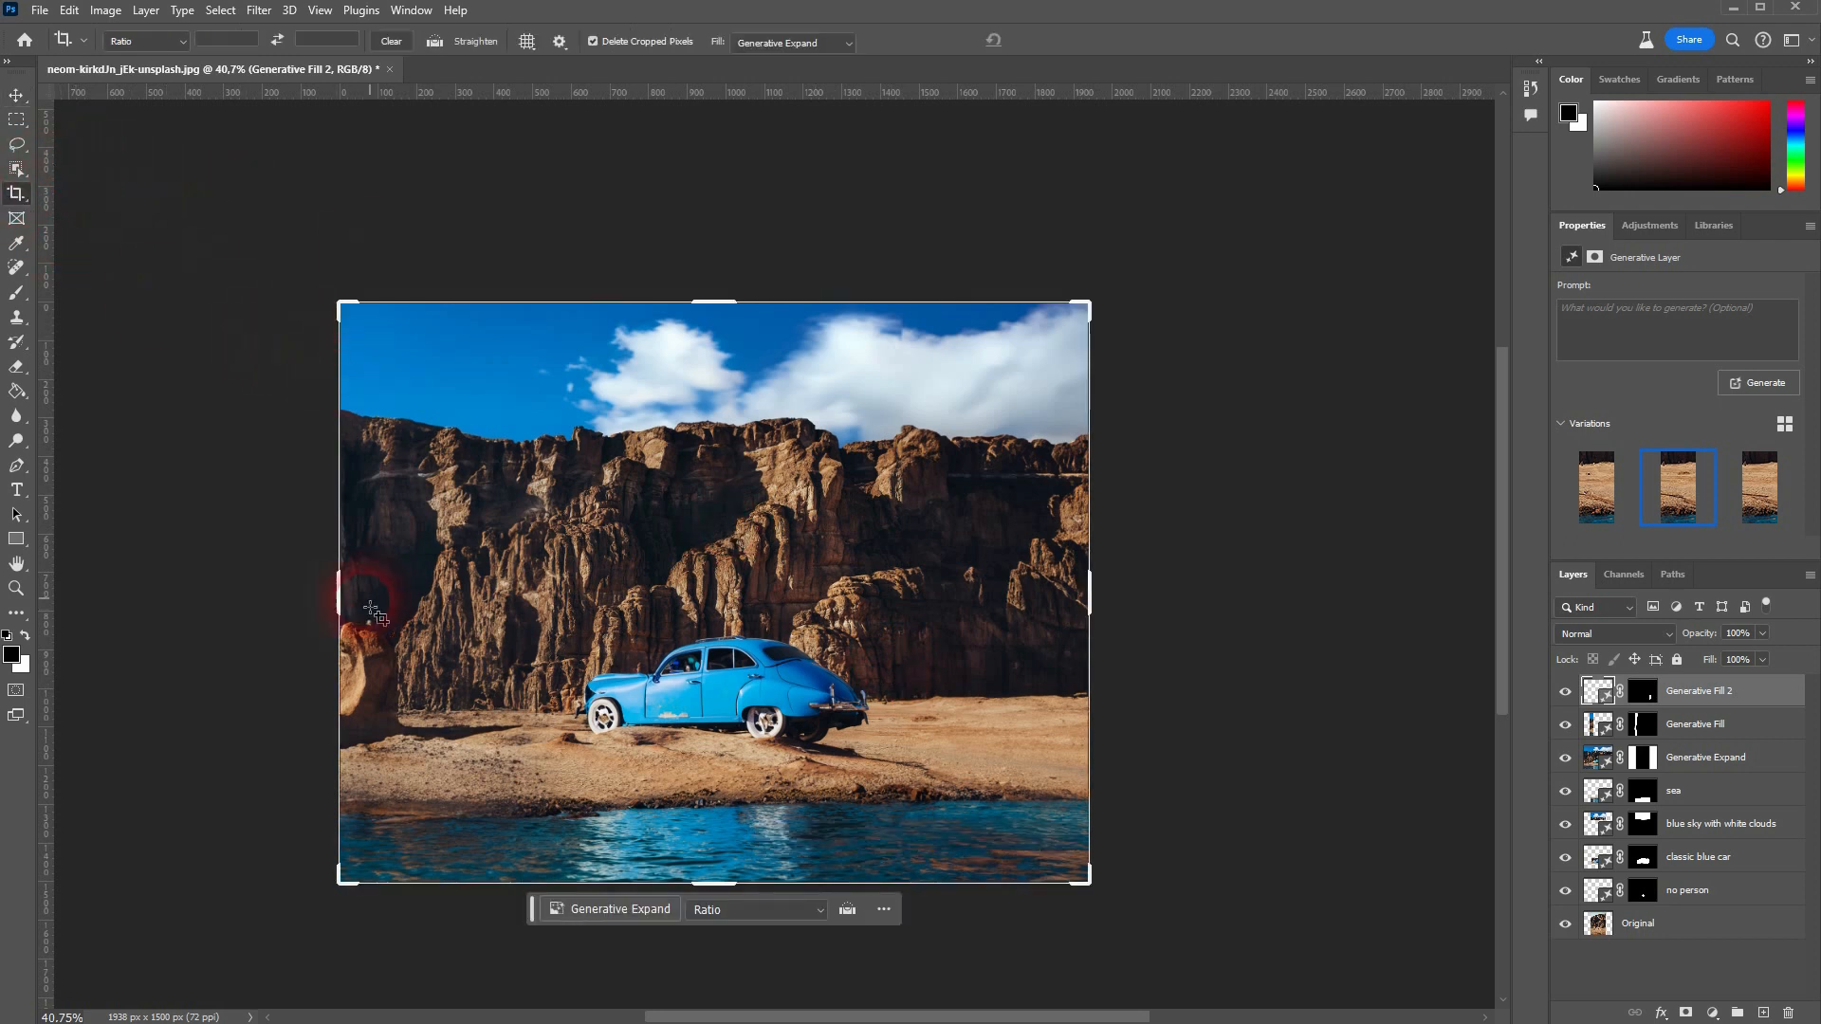
{"action": "left_click_drag", "start_coordinate": [333, 597], "coordinate": [288, 616]}
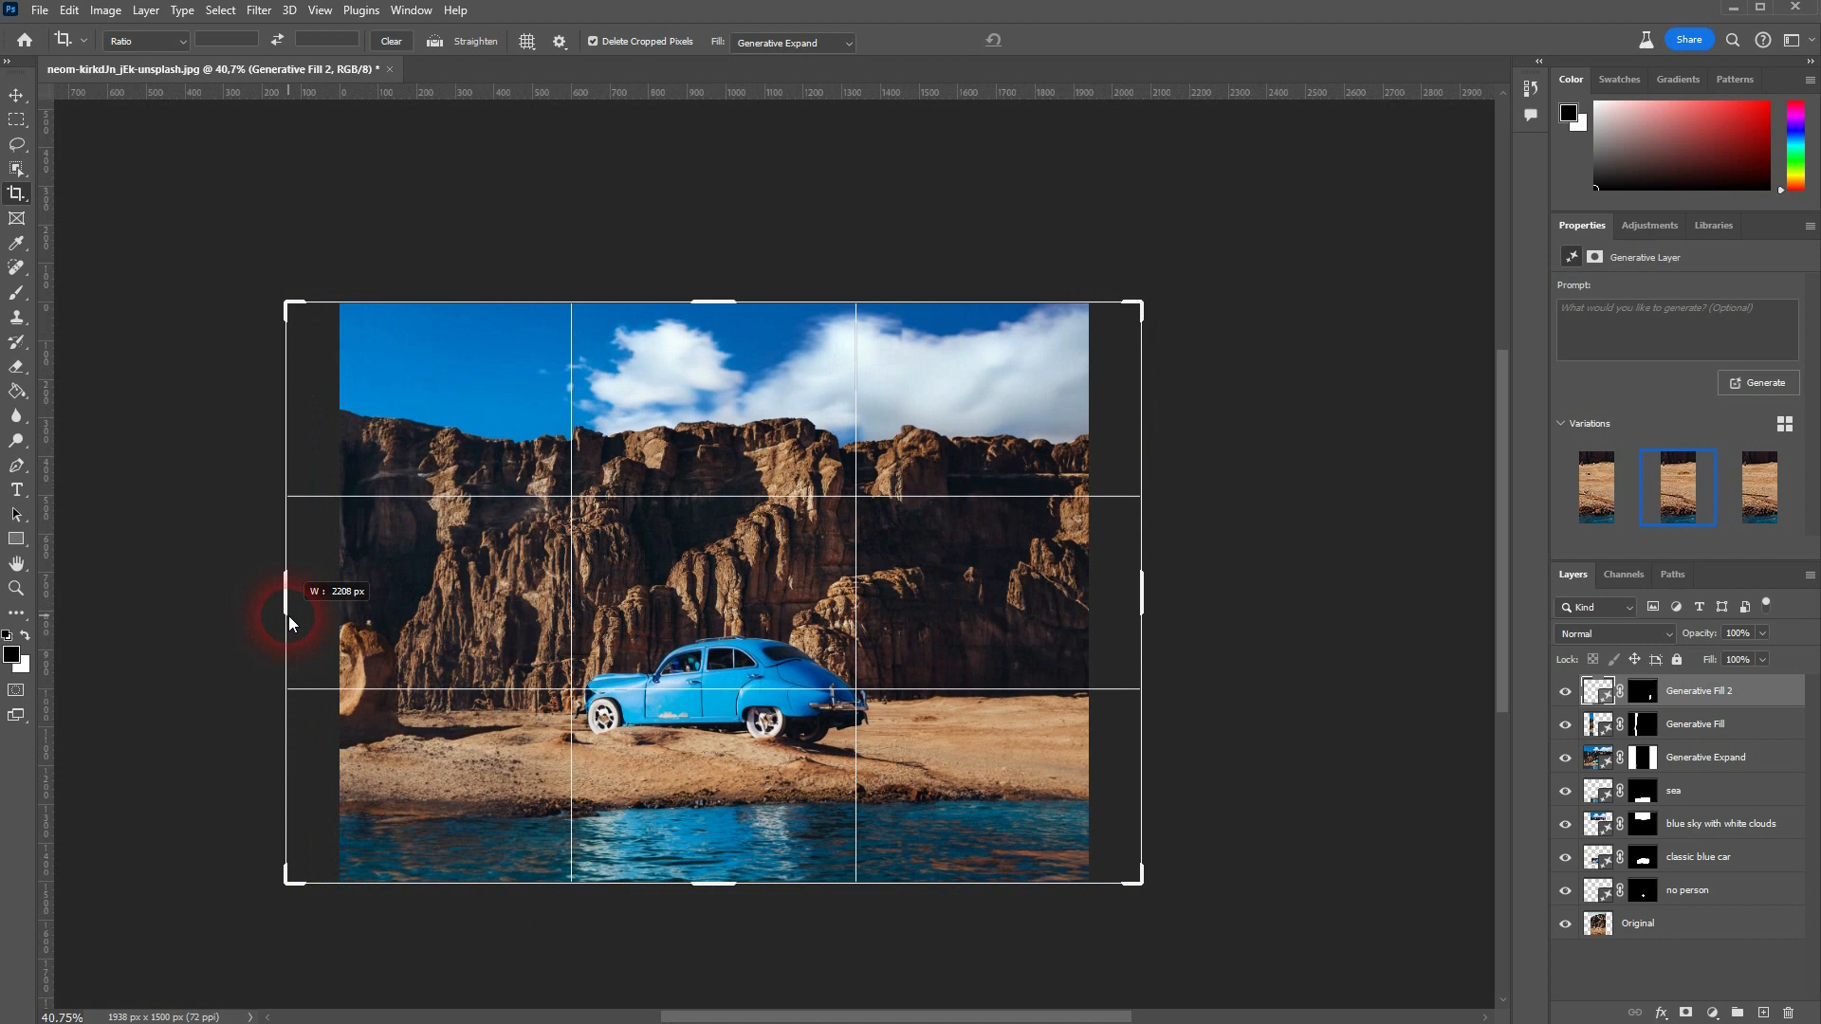
{"action": "left_click", "coordinate": [183, 42]}
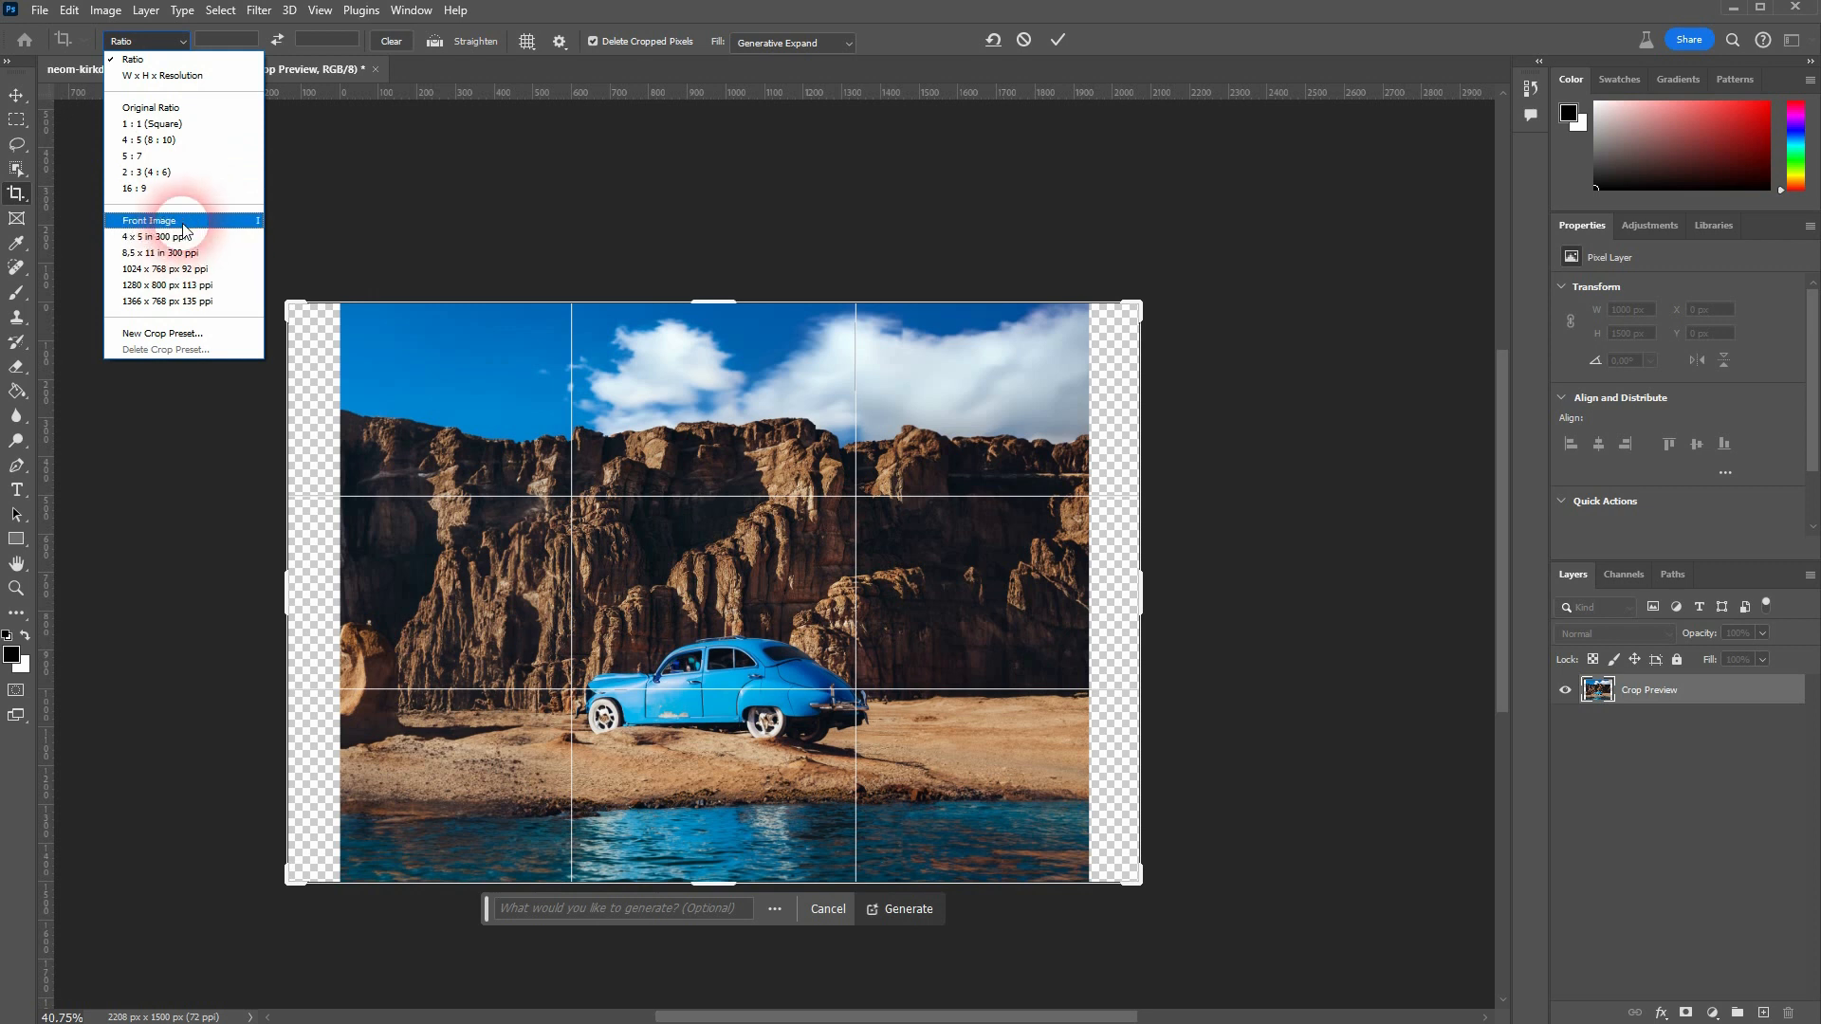
{"action": "left_click", "coordinate": [185, 190]}
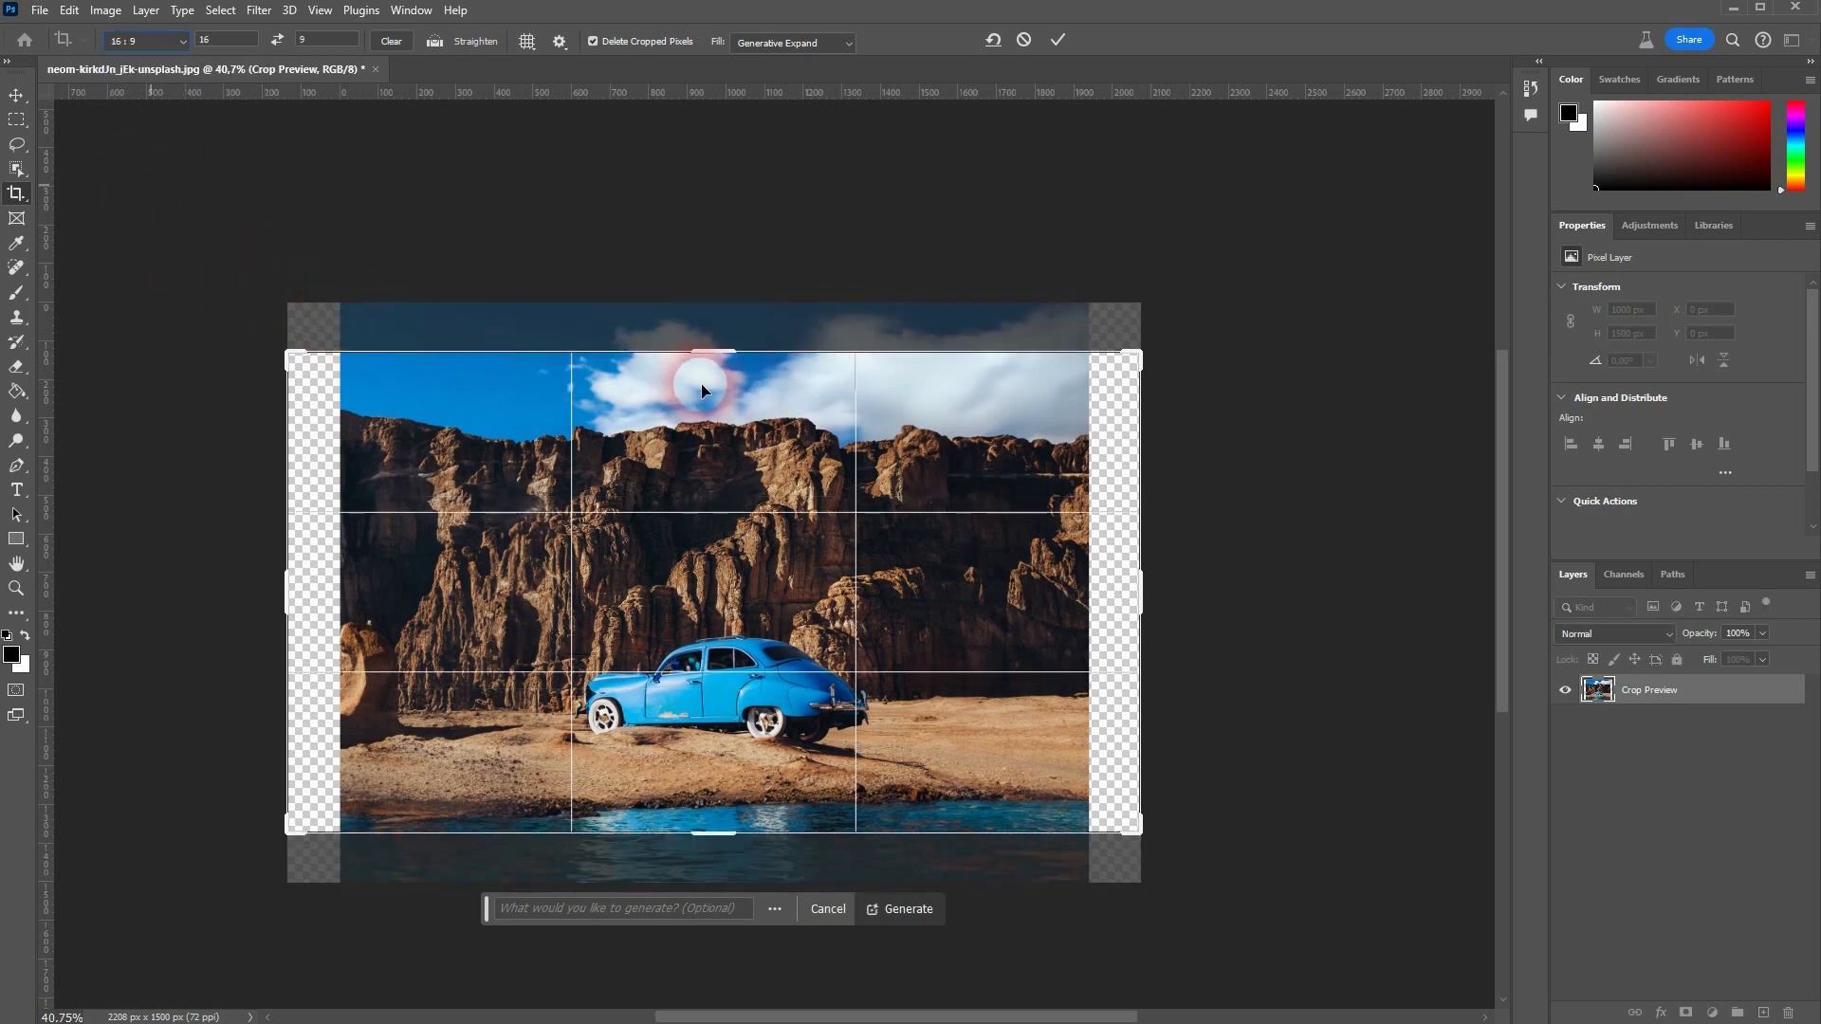
{"action": "left_click", "coordinate": [908, 912]}
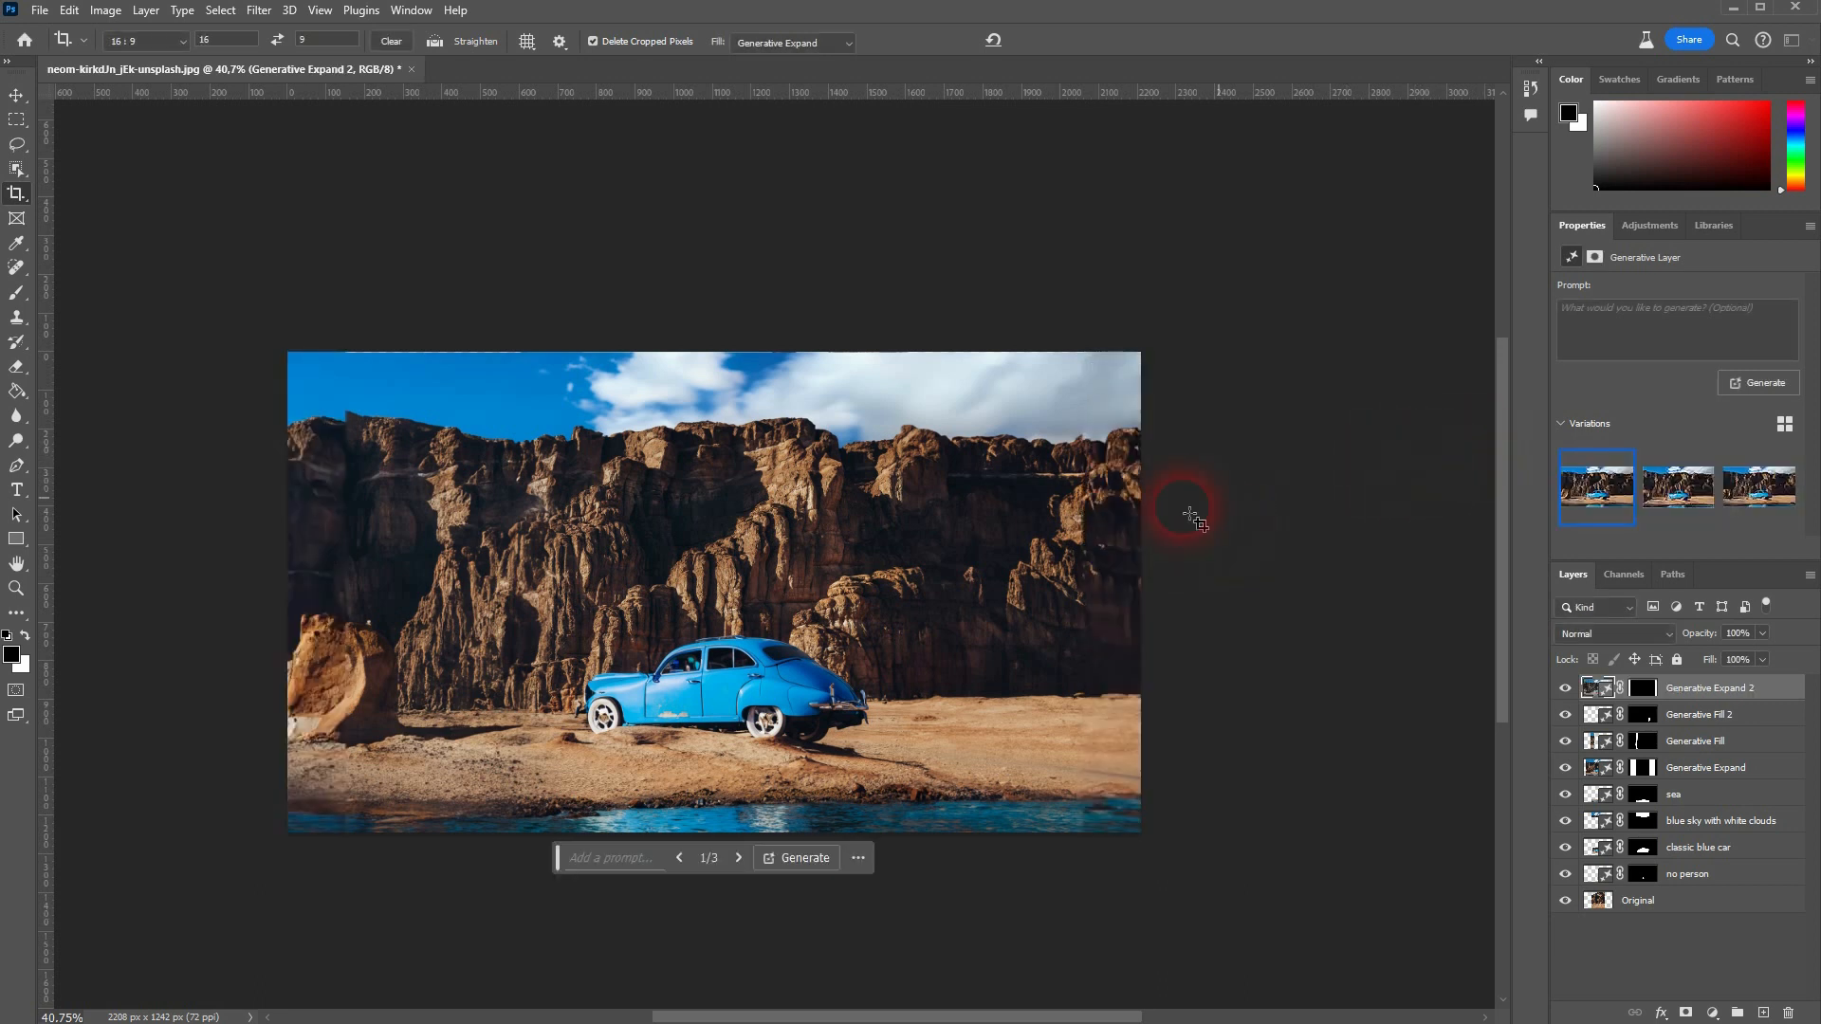
- Compare the three variations of the 16:9 expansion and choose the first one
{"action": "left_click", "coordinate": [1683, 497]}
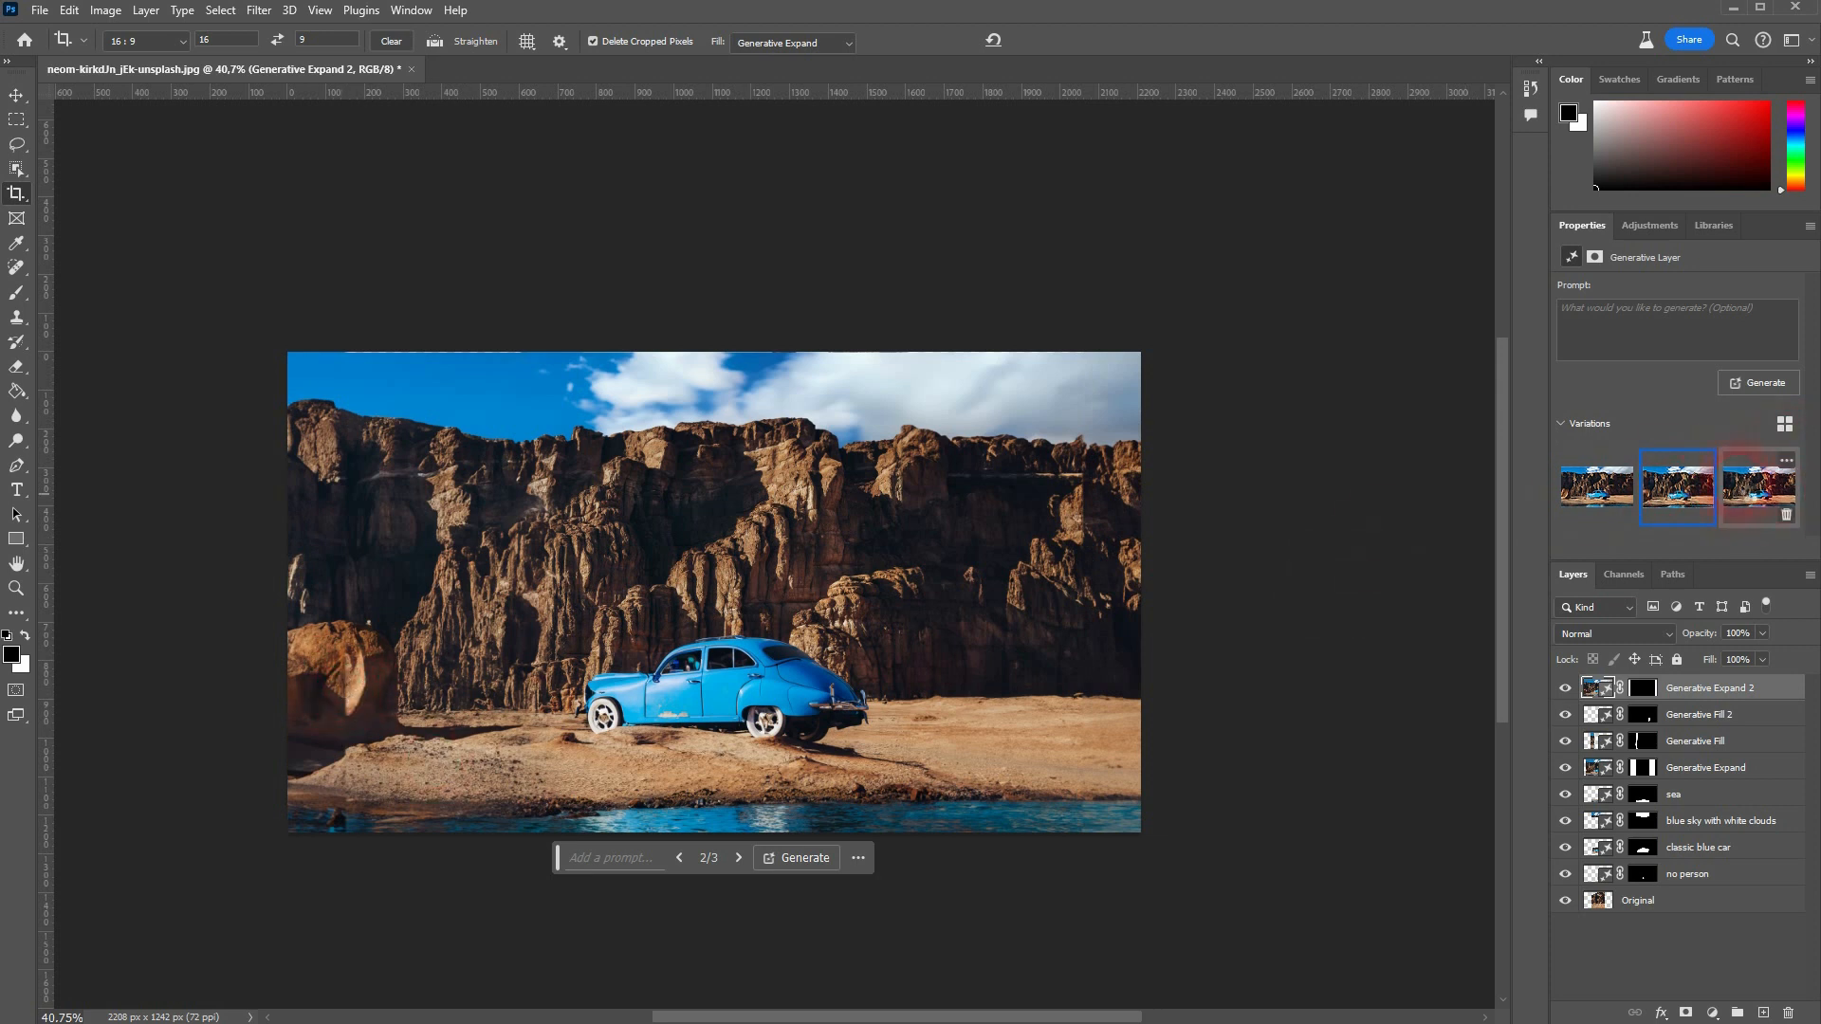
{"action": "left_click", "coordinate": [1758, 487]}
{"action": "left_click", "coordinate": [1609, 501]}
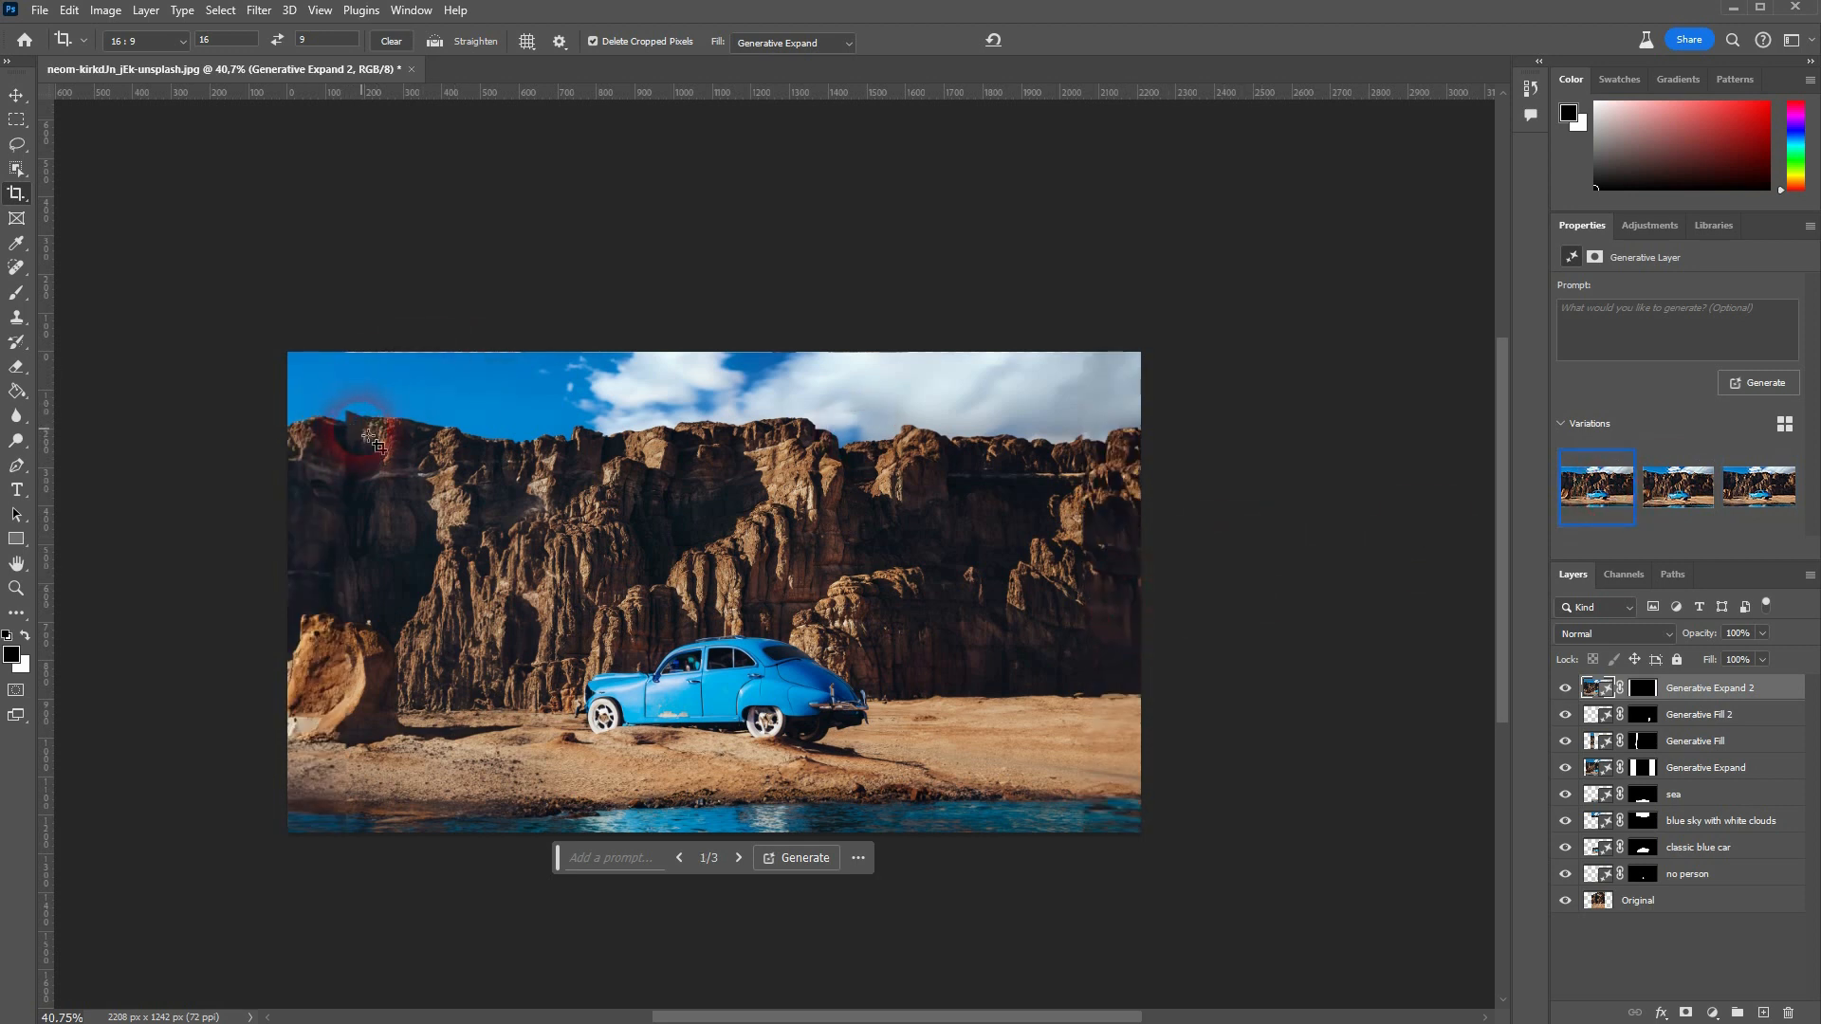
- Lasso the mismatched cliff edge and sky above the sandstone boulder, and generatively fill it without a prompt
{"action": "left_click", "coordinate": [17, 144]}
{"action": "mouse_move", "coordinate": [377, 400]}
{"action": "left_mouse_down"}
{"action": "mouse_move", "coordinate": [293, 447]}
{"action": "mouse_move", "coordinate": [322, 476]}
{"action": "mouse_move", "coordinate": [378, 392]}
{"action": "left_mouse_up"}
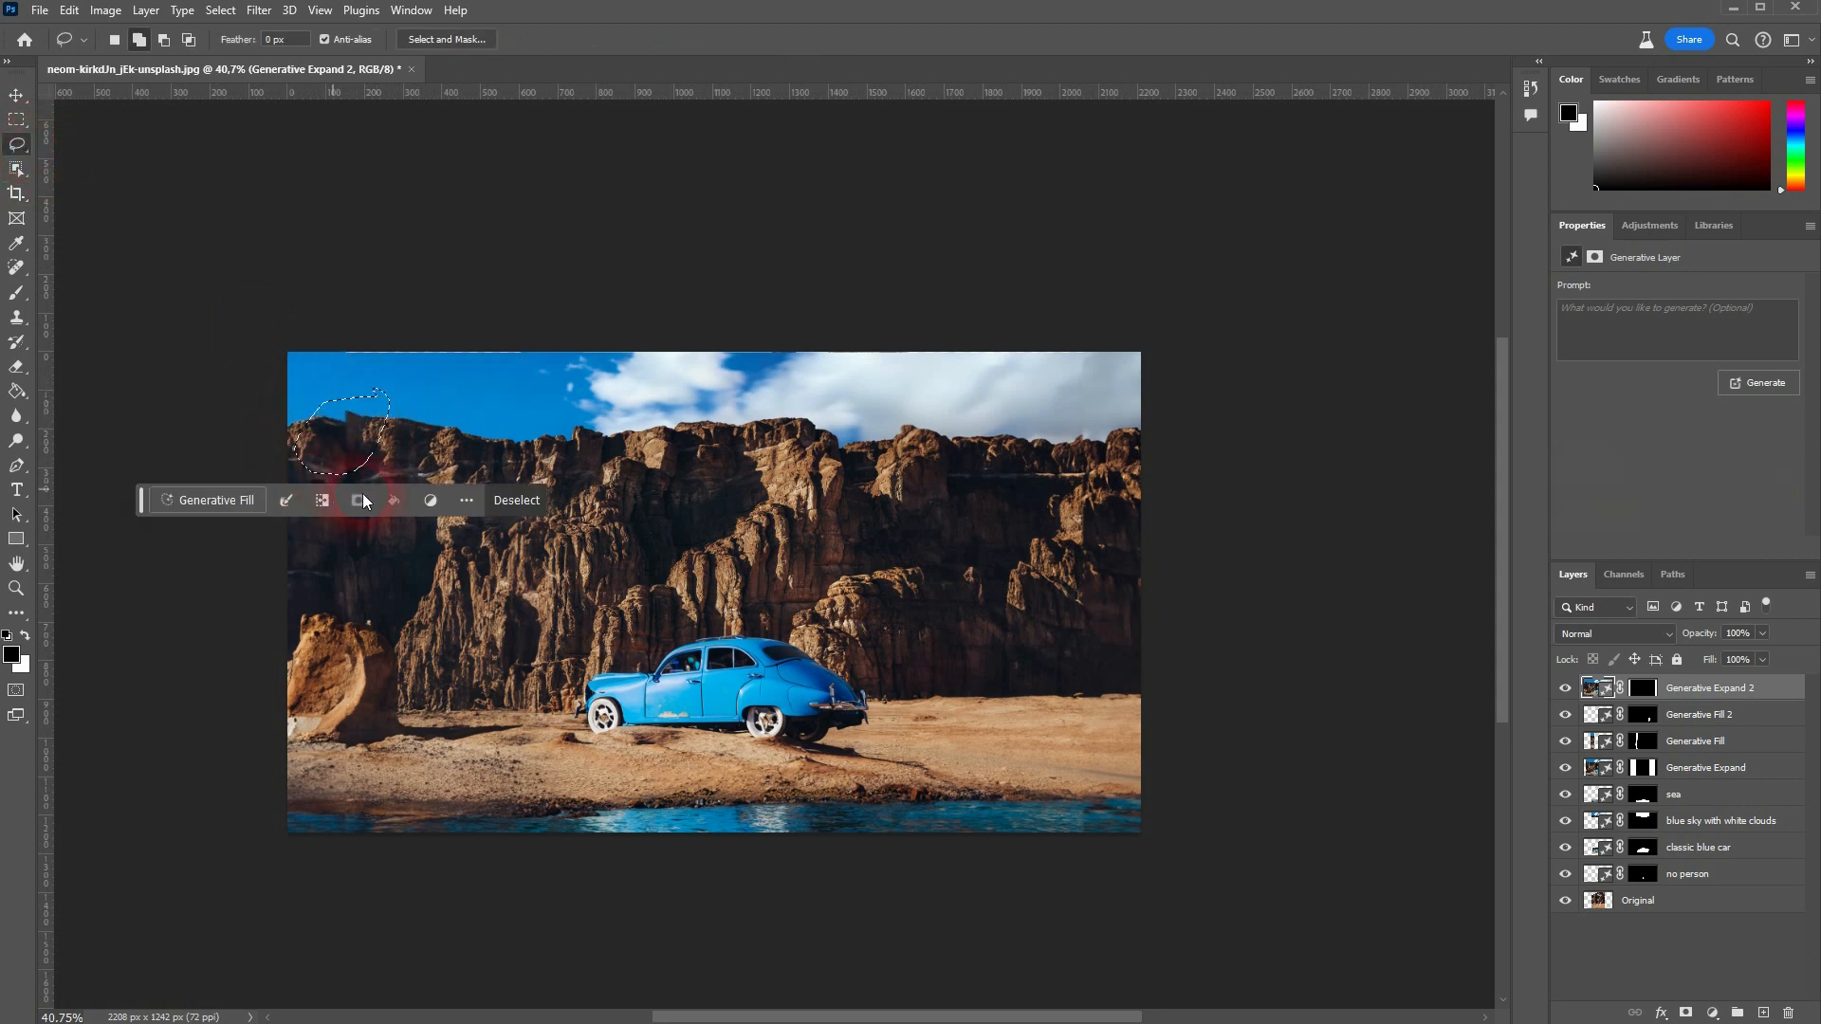
{"action": "left_click", "coordinate": [206, 502]}
{"action": "left_click", "coordinate": [503, 501]}
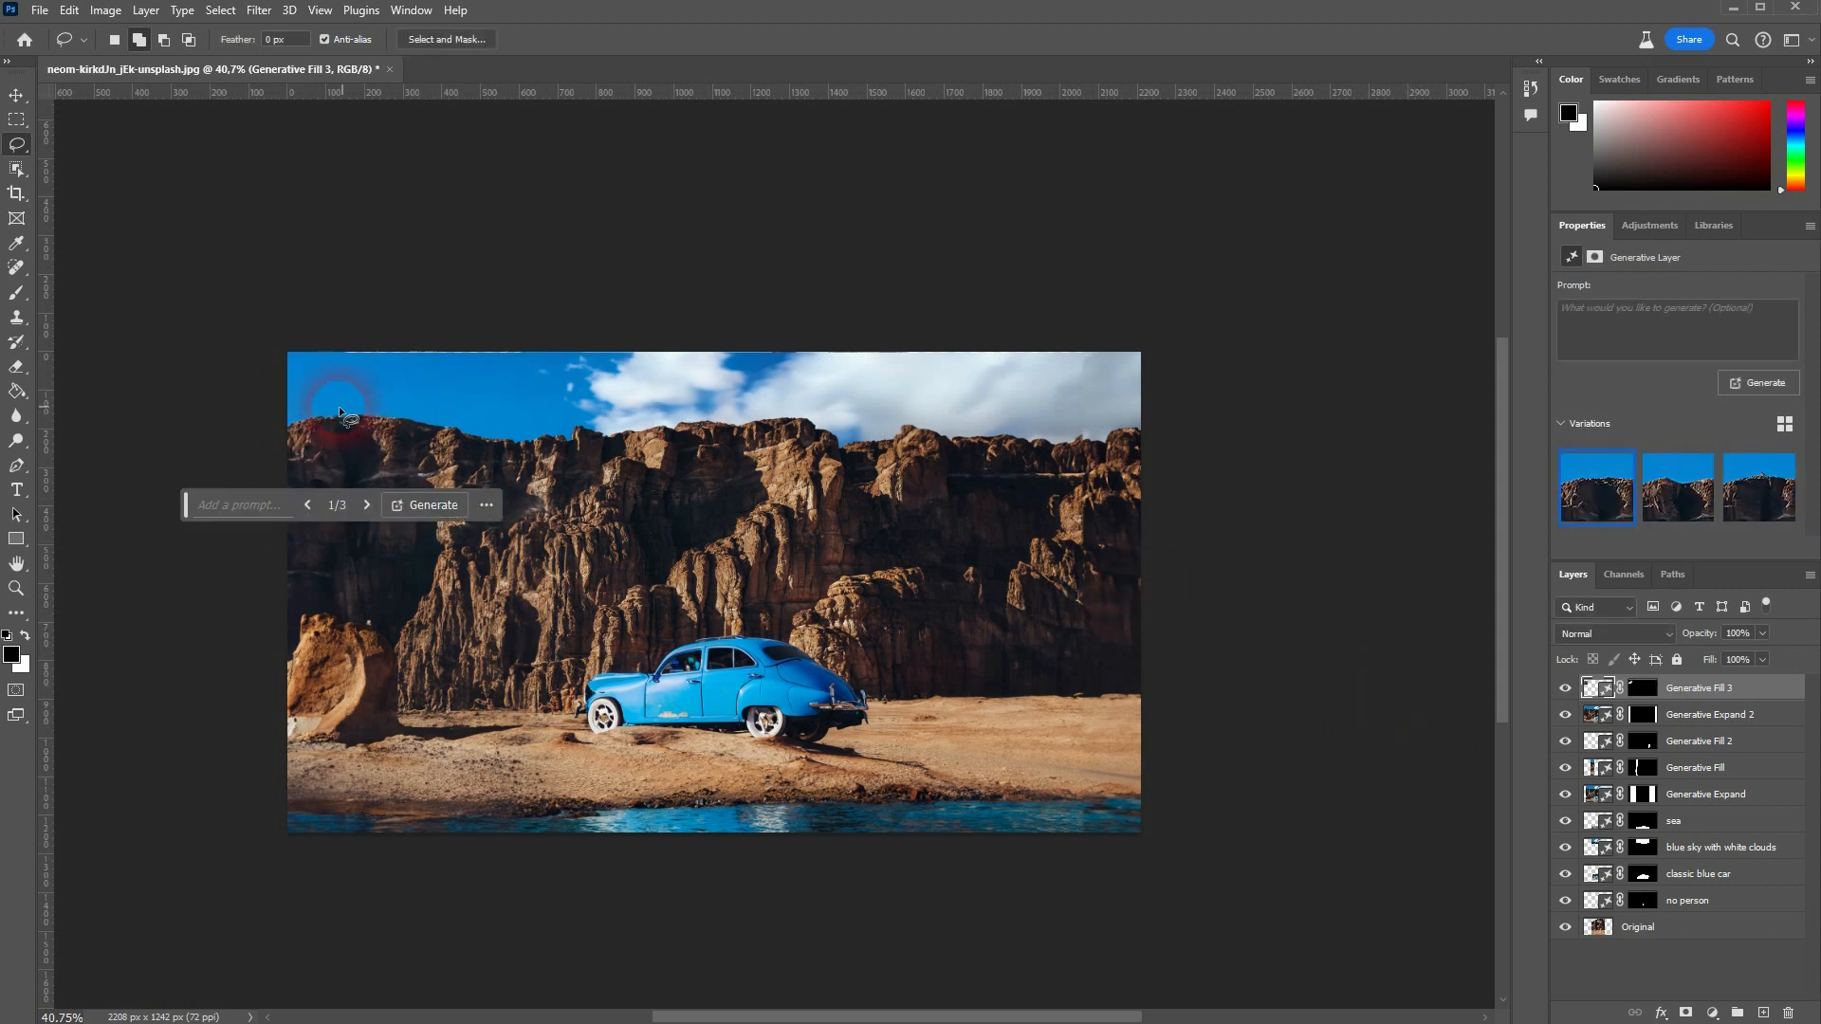
- Show only the Original layer to compare it with the widescreen composite, and restore all layers
{"action": "left_click", "coordinate": [1691, 932]}
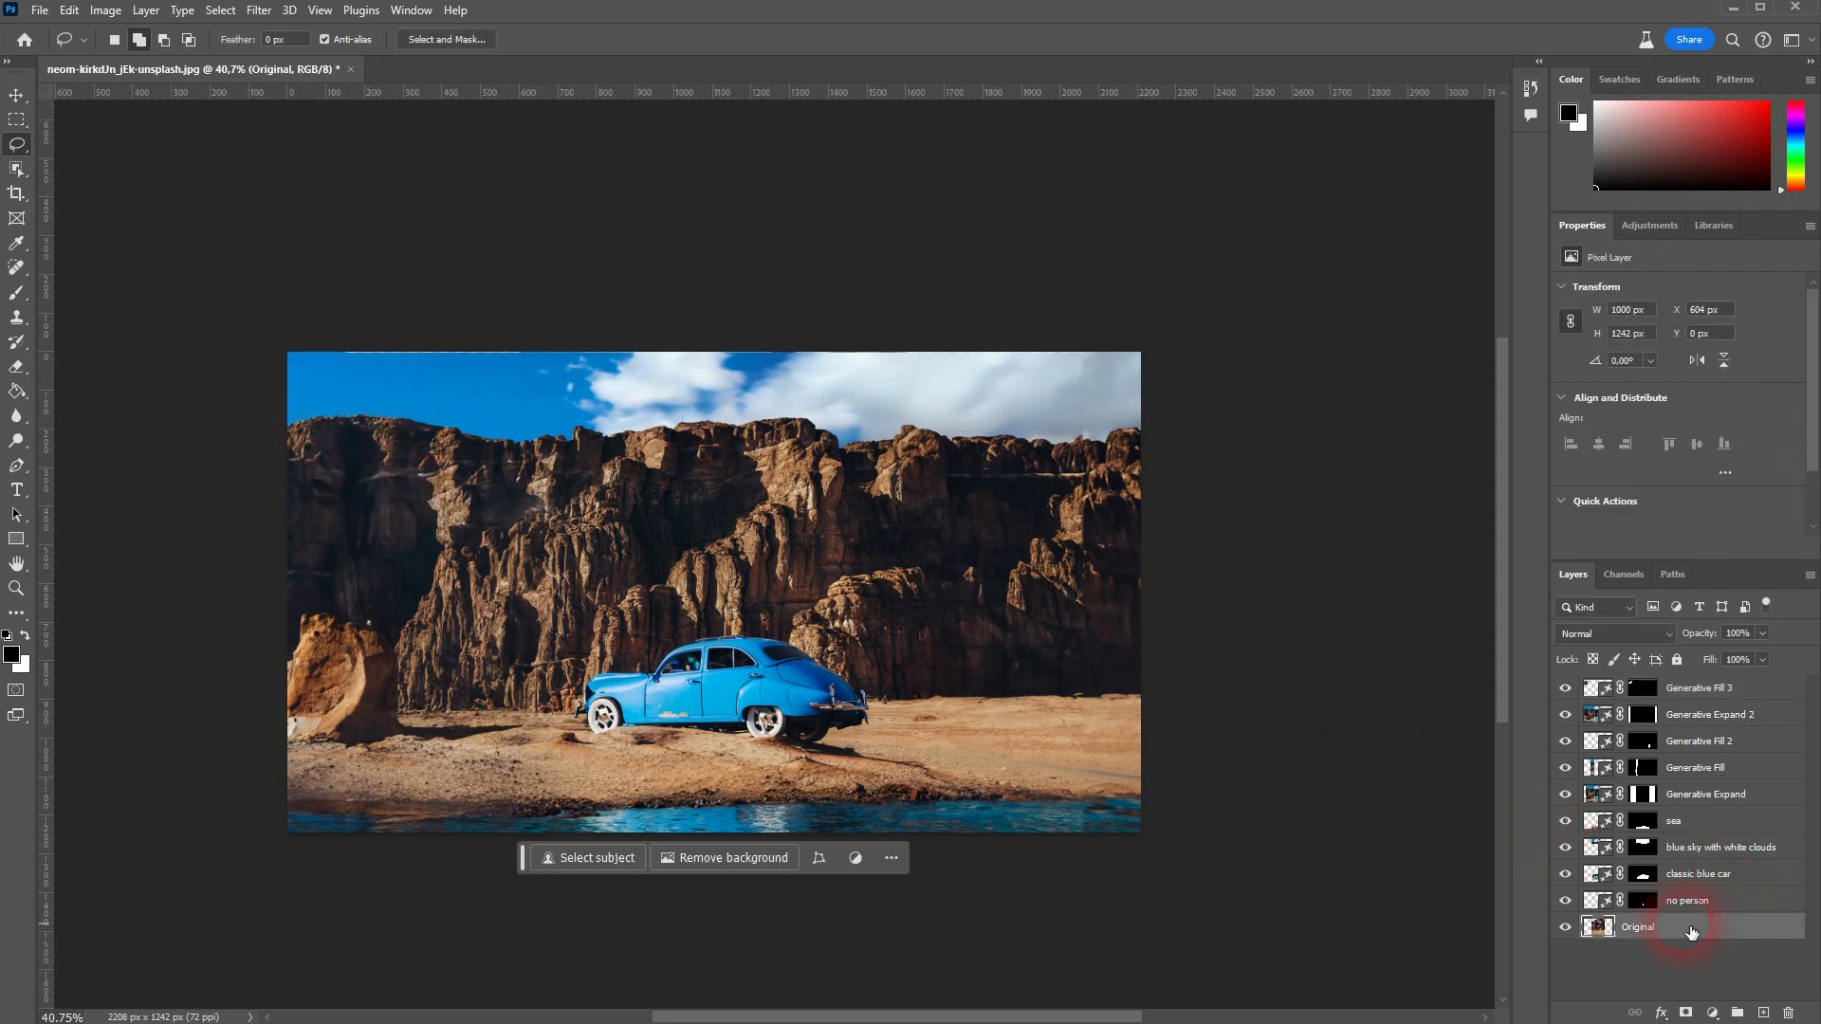
{"action": "left_click", "coordinate": [1566, 927], "text": "alt"}
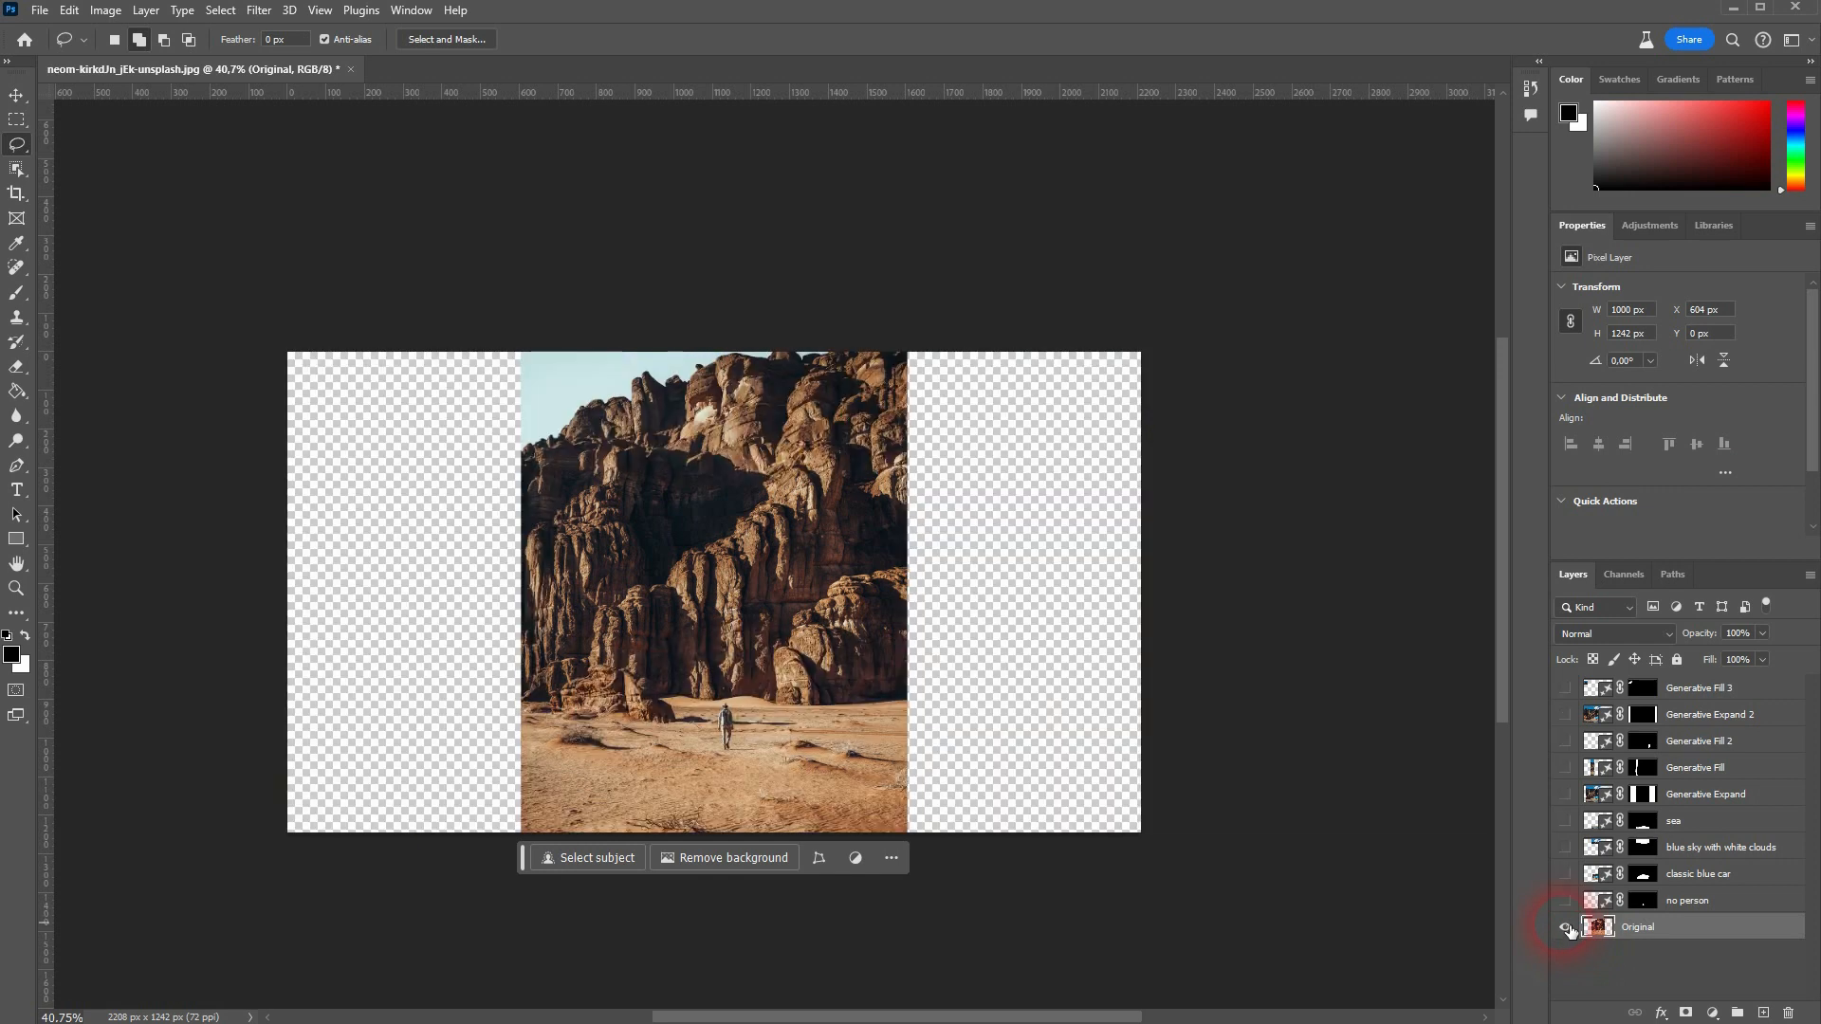
{"action": "left_click", "coordinate": [1566, 927], "text": "alt"}
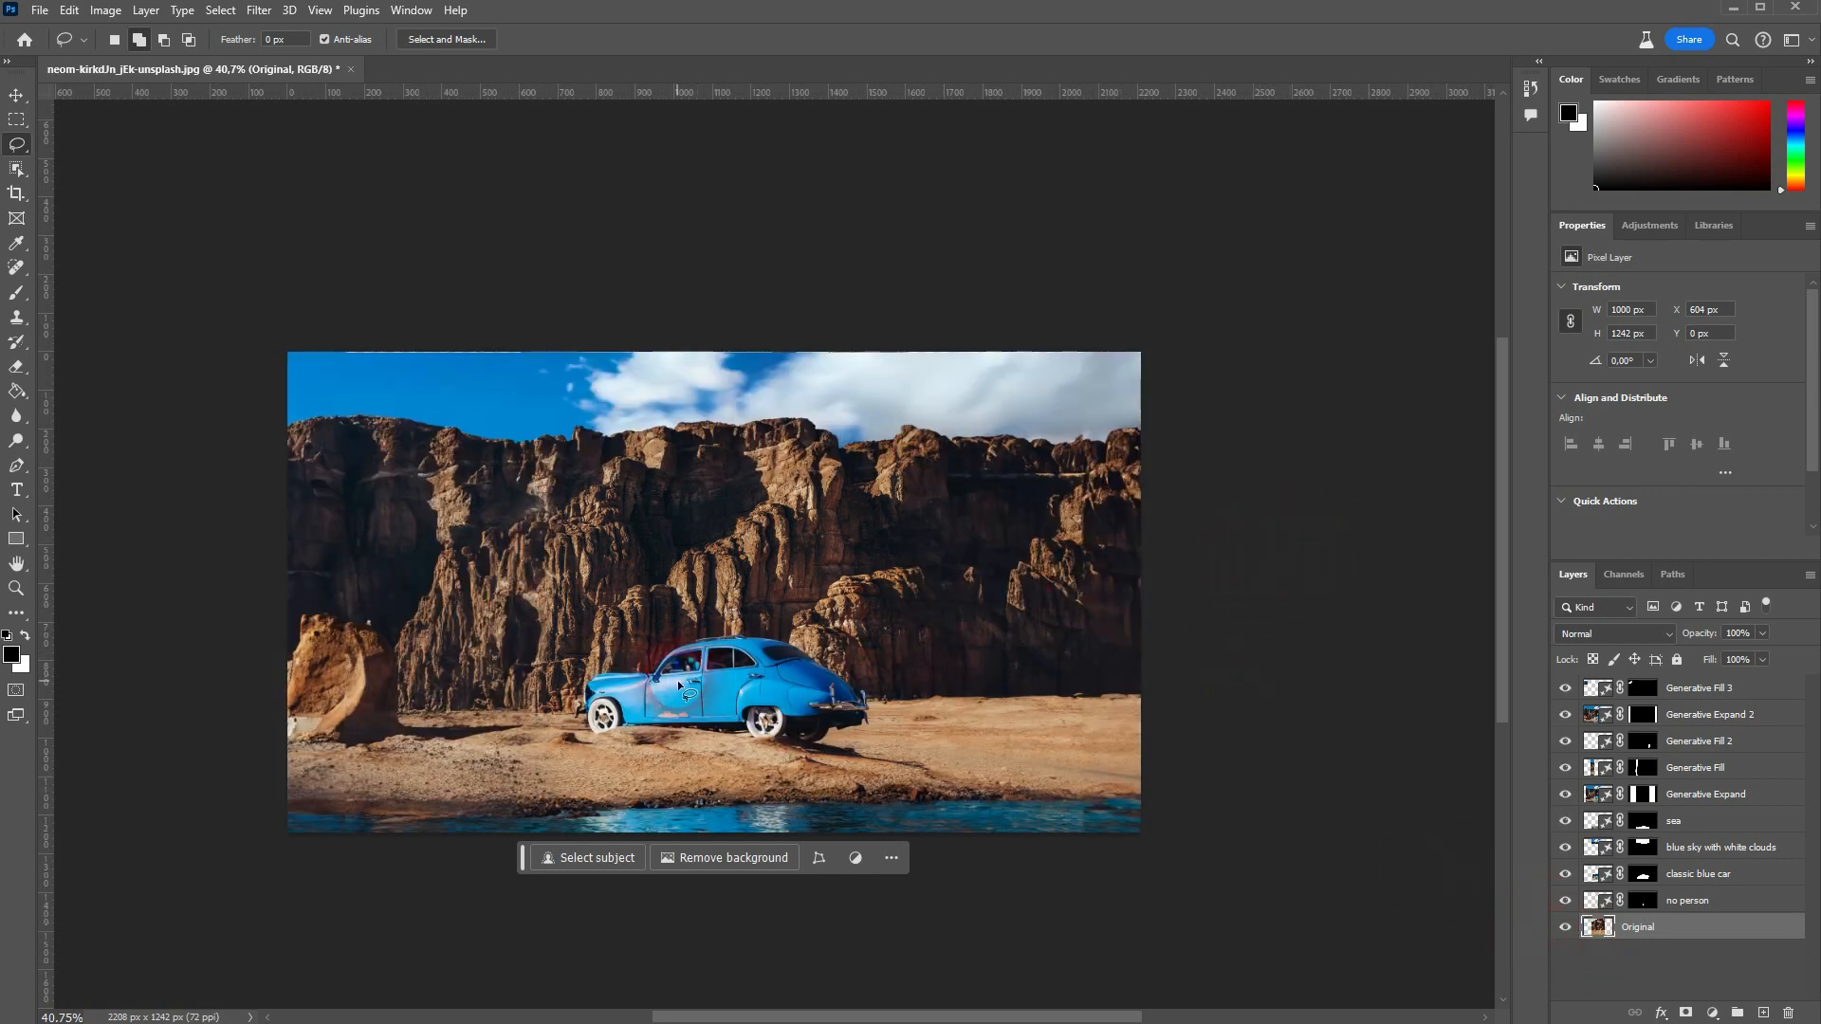
- Try to clean up the car's front side window by lassoing its glass and generatively filling it from the Original layer
{"action": "scroll", "coordinate": [678, 681], "scroll_direction": "up", "scroll_amount": 5}
{"action": "scroll", "coordinate": [680, 683], "scroll_direction": "up", "scroll_amount": 8}
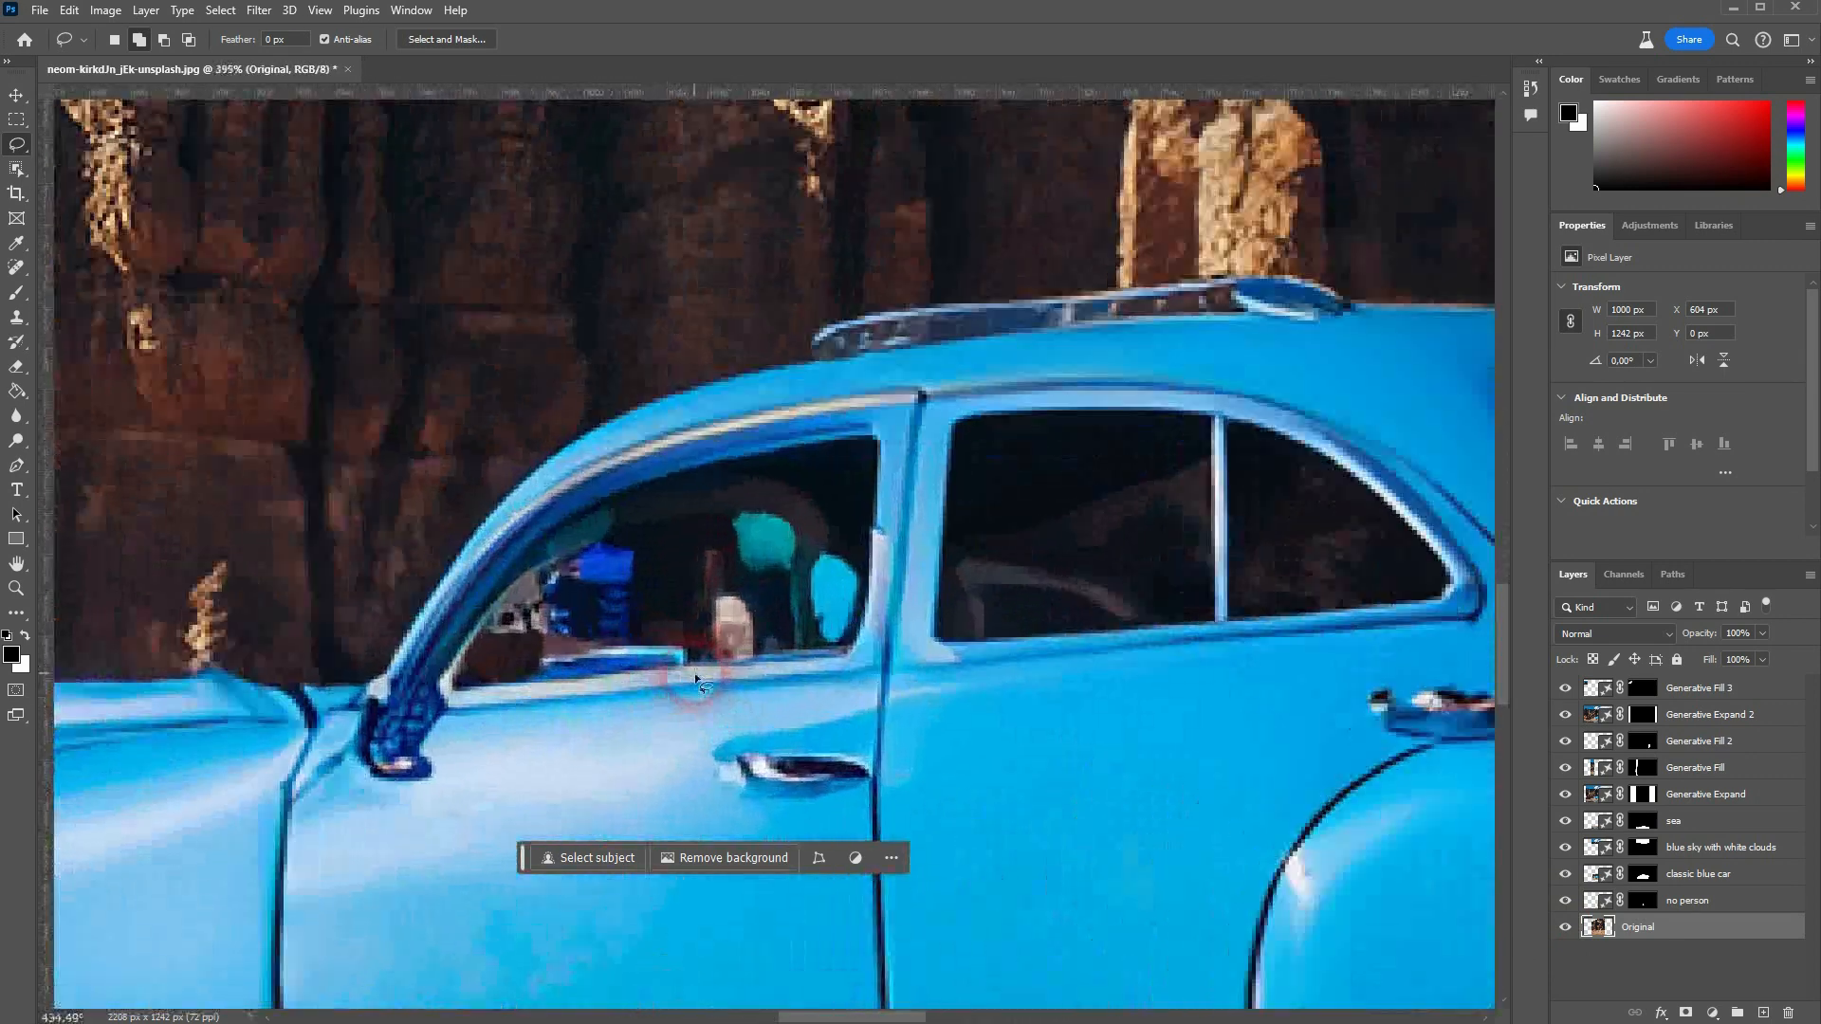
{"action": "scroll", "coordinate": [763, 498], "scroll_direction": "down", "scroll_amount": 3}
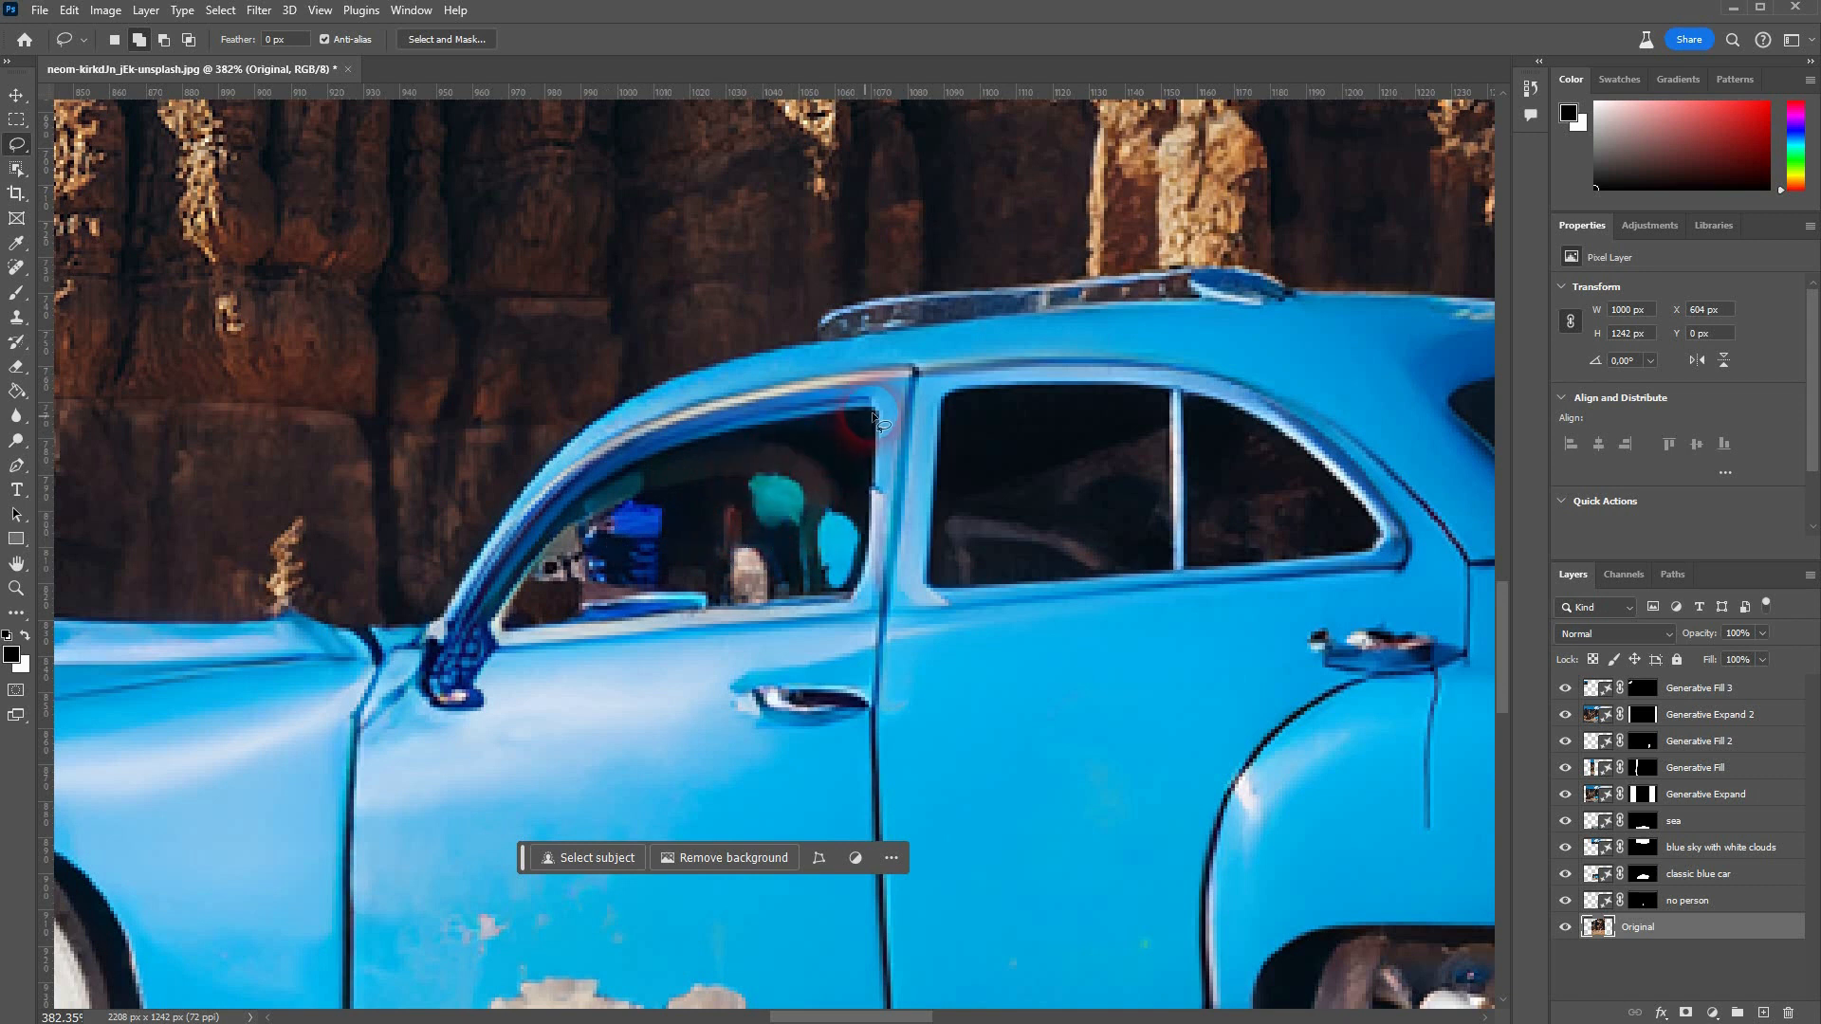
{"action": "mouse_move", "coordinate": [851, 424]}
{"action": "left_mouse_down"}
{"action": "mouse_move", "coordinate": [649, 473]}
{"action": "mouse_move", "coordinate": [589, 507]}
{"action": "left_mouse_up"}
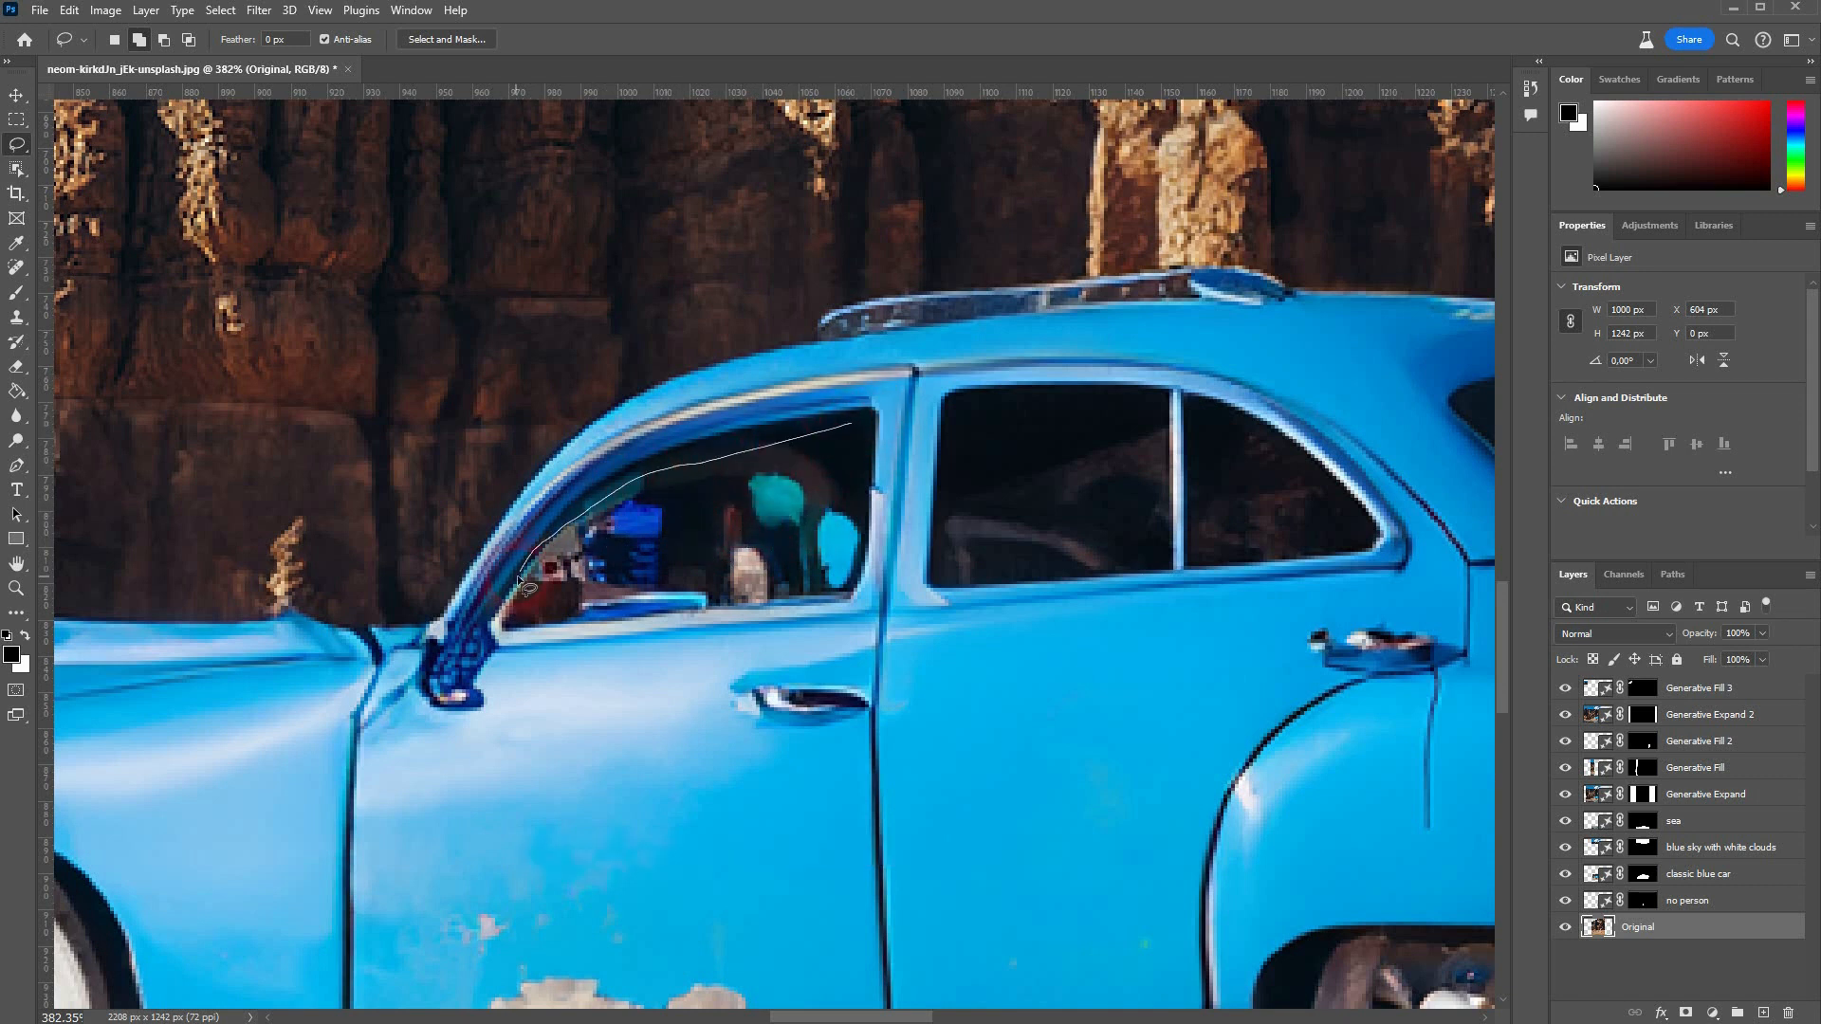
{"action": "mouse_move", "coordinate": [528, 621]}
{"action": "left_mouse_down"}
{"action": "mouse_move", "coordinate": [846, 595]}
{"action": "mouse_move", "coordinate": [856, 436]}
{"action": "left_mouse_up"}
{"action": "left_click", "coordinate": [536, 645]}
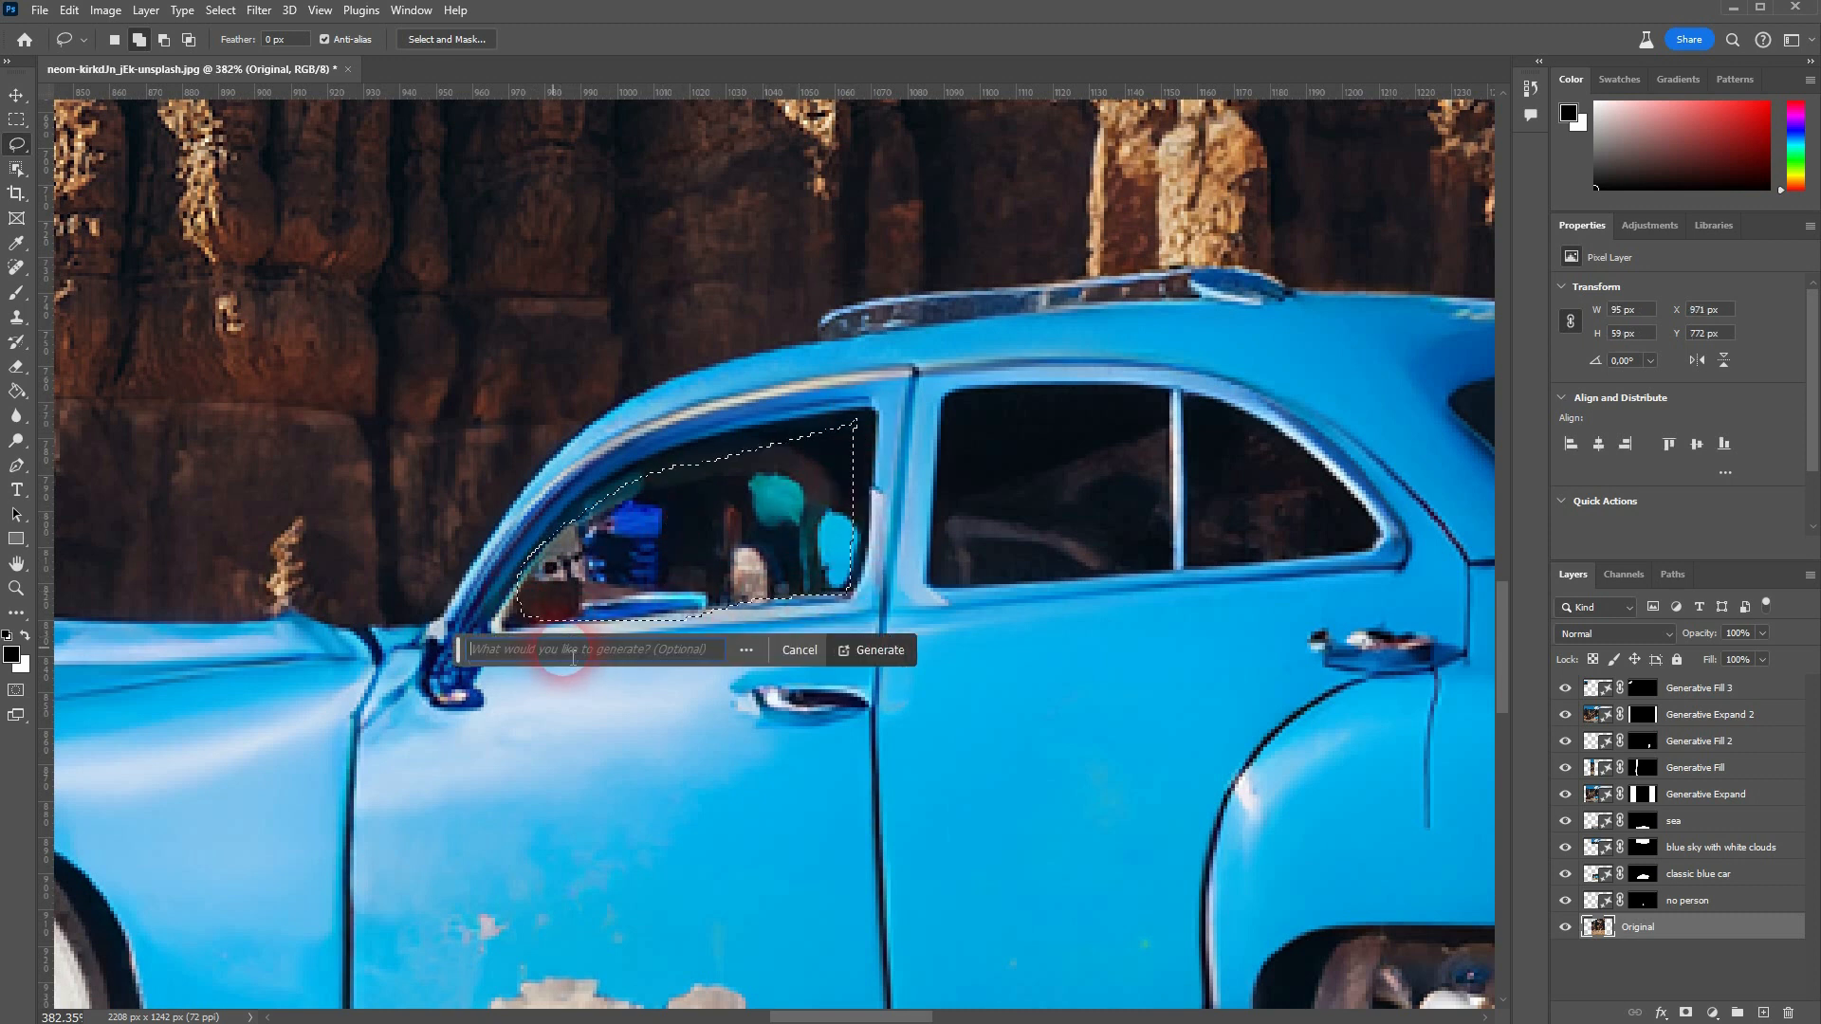
{"action": "left_click", "coordinate": [877, 646]}
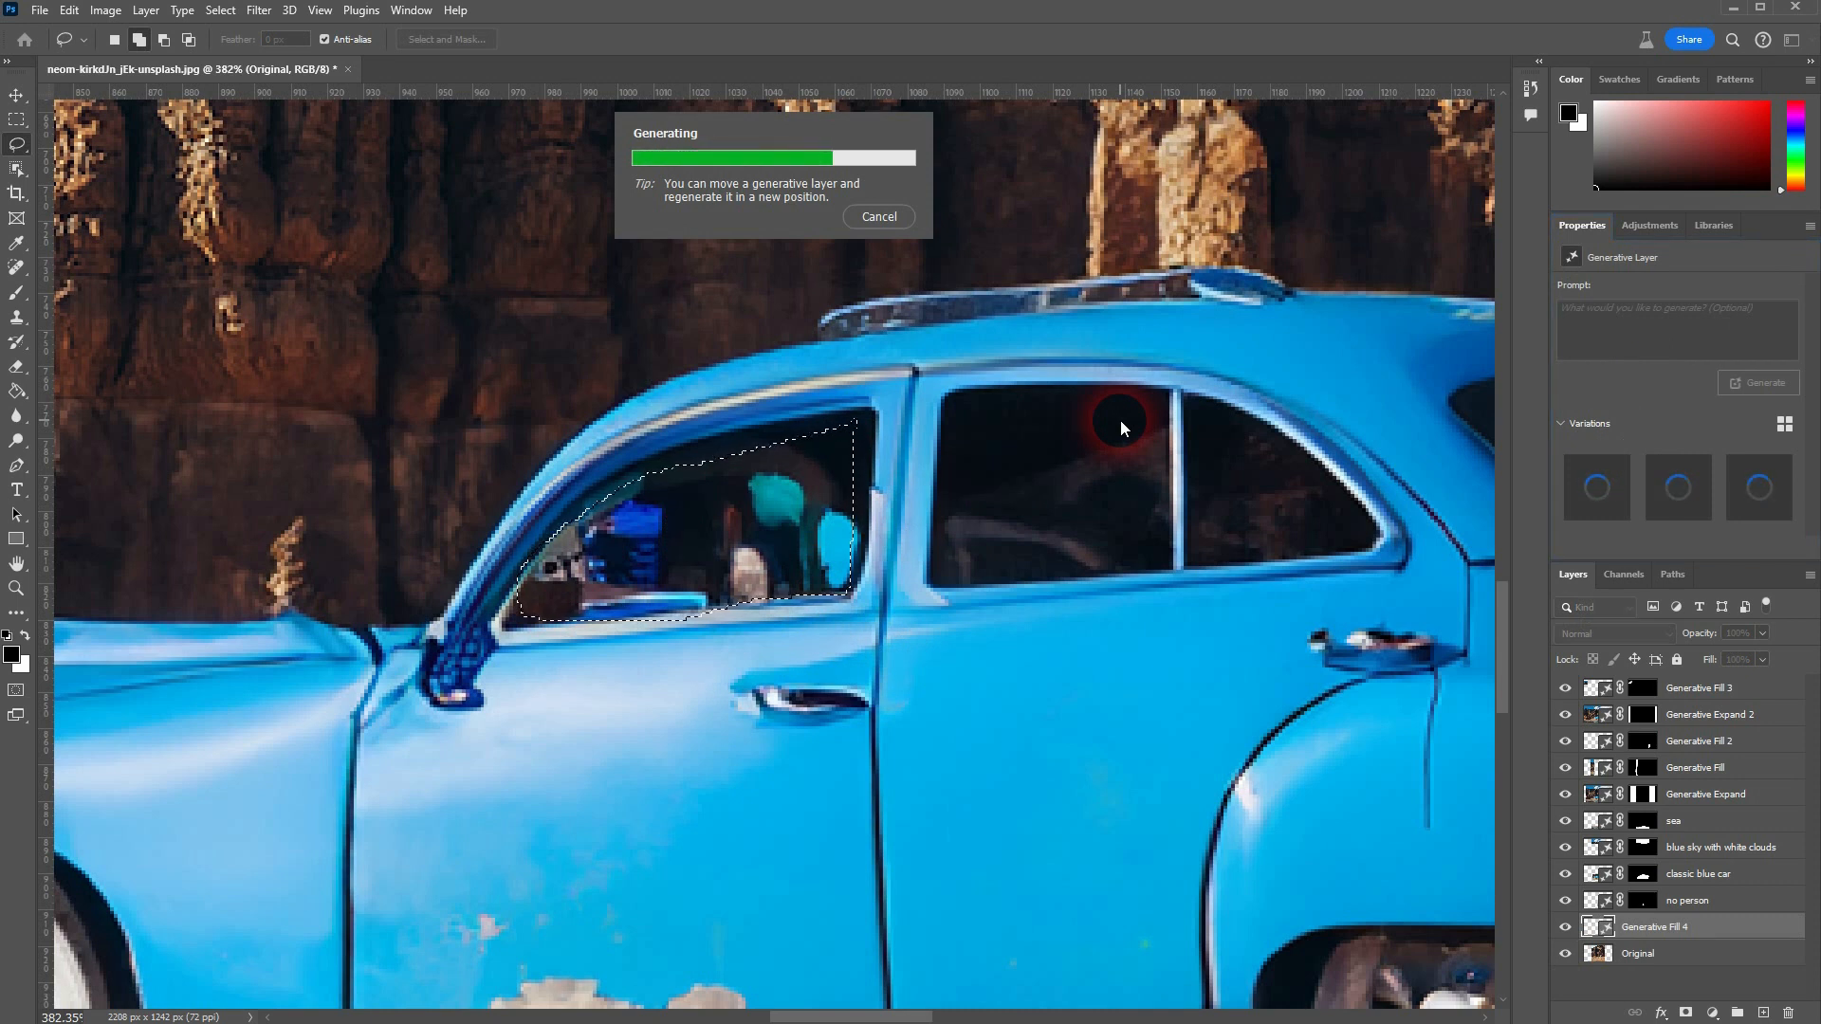
- Step through the variations of the window fill and check them against the whole image
{"action": "left_click", "coordinate": [712, 692]}
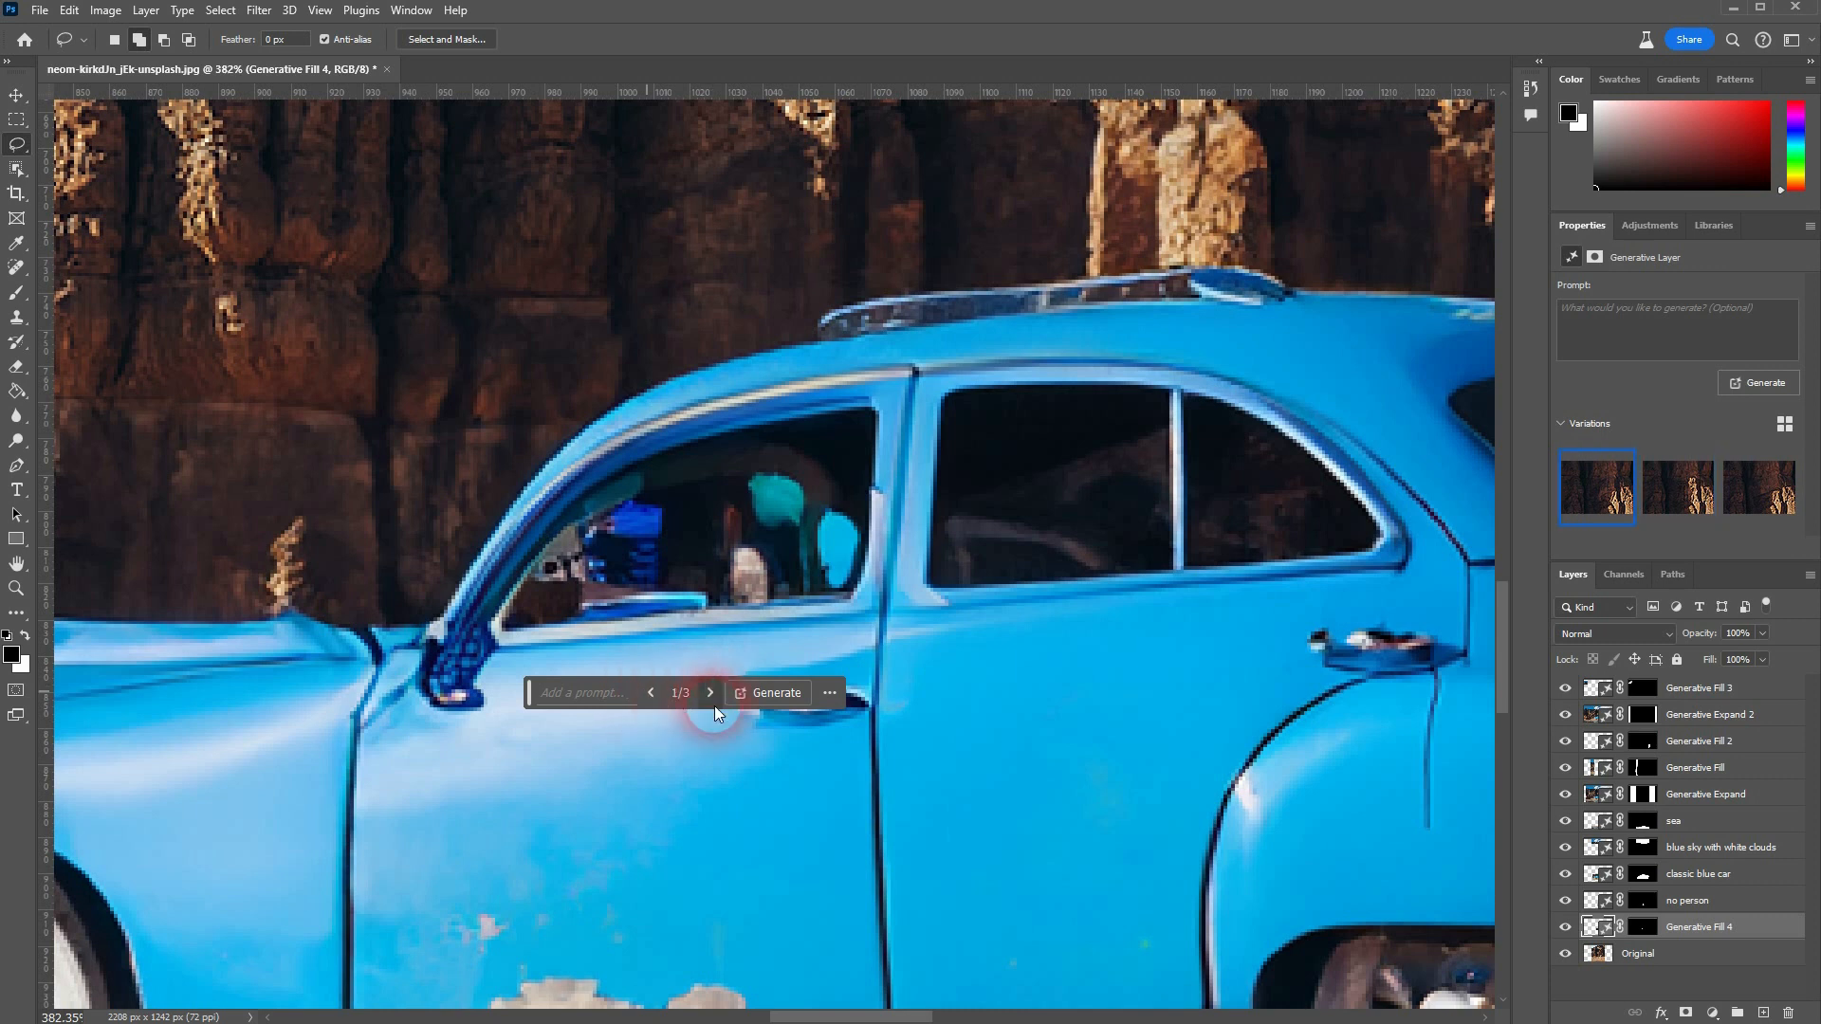
{"action": "left_click", "coordinate": [709, 693]}
{"action": "key", "text": "ctrl+0"}
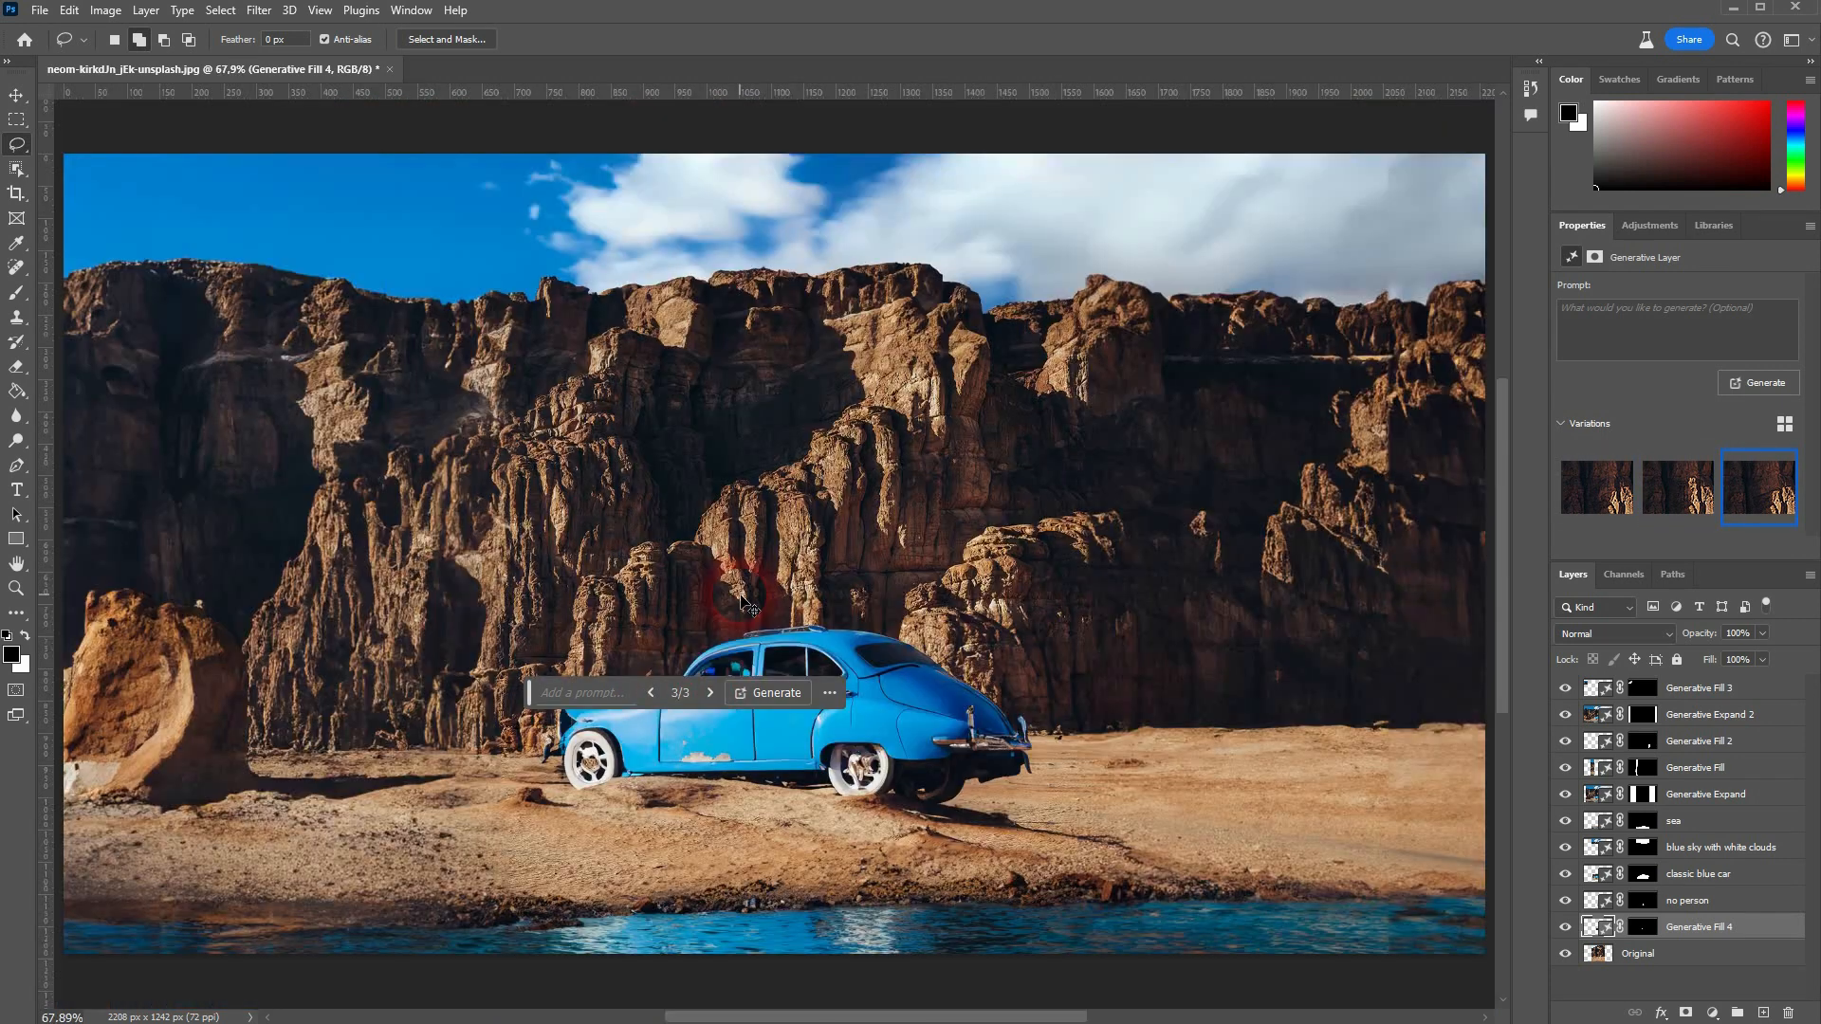
{"action": "scroll", "coordinate": [743, 597], "scroll_direction": "down", "scroll_amount": 3}
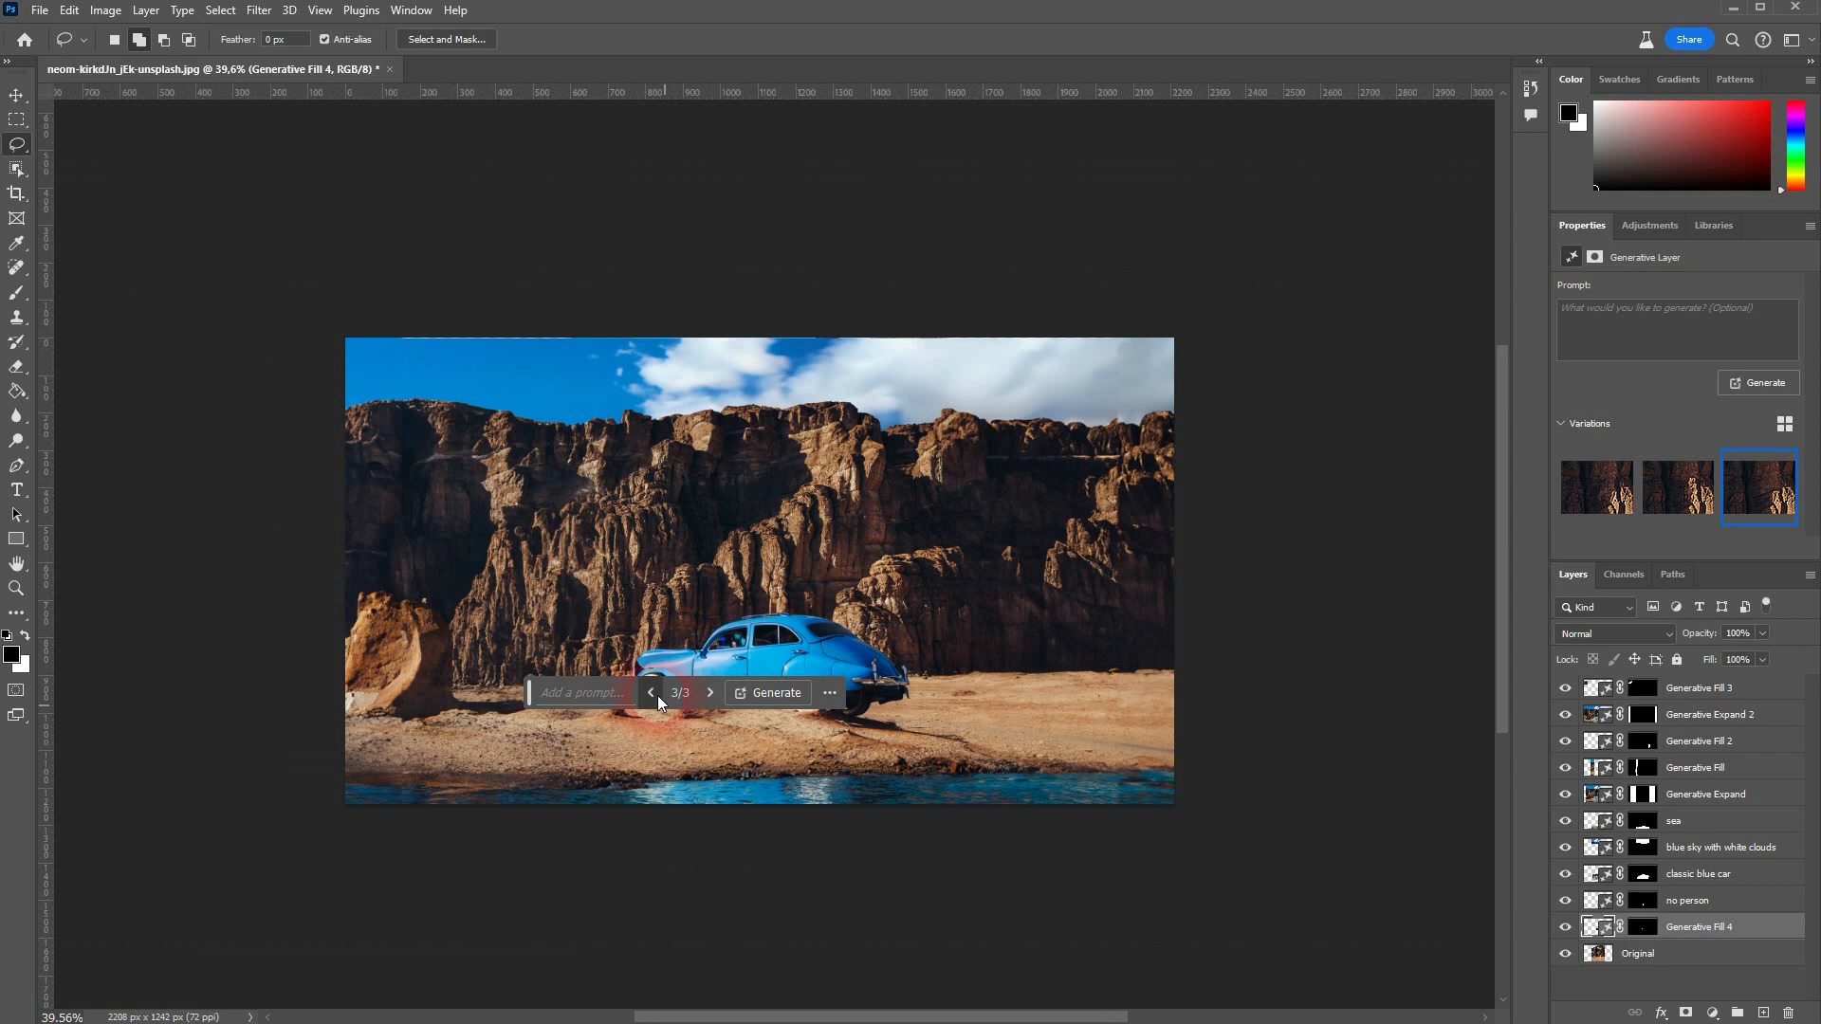
{"action": "left_click", "coordinate": [709, 693]}
- Delete the Generative Fill 4 layer that sits directly above the Original layer
{"action": "left_click", "coordinate": [1669, 677]}
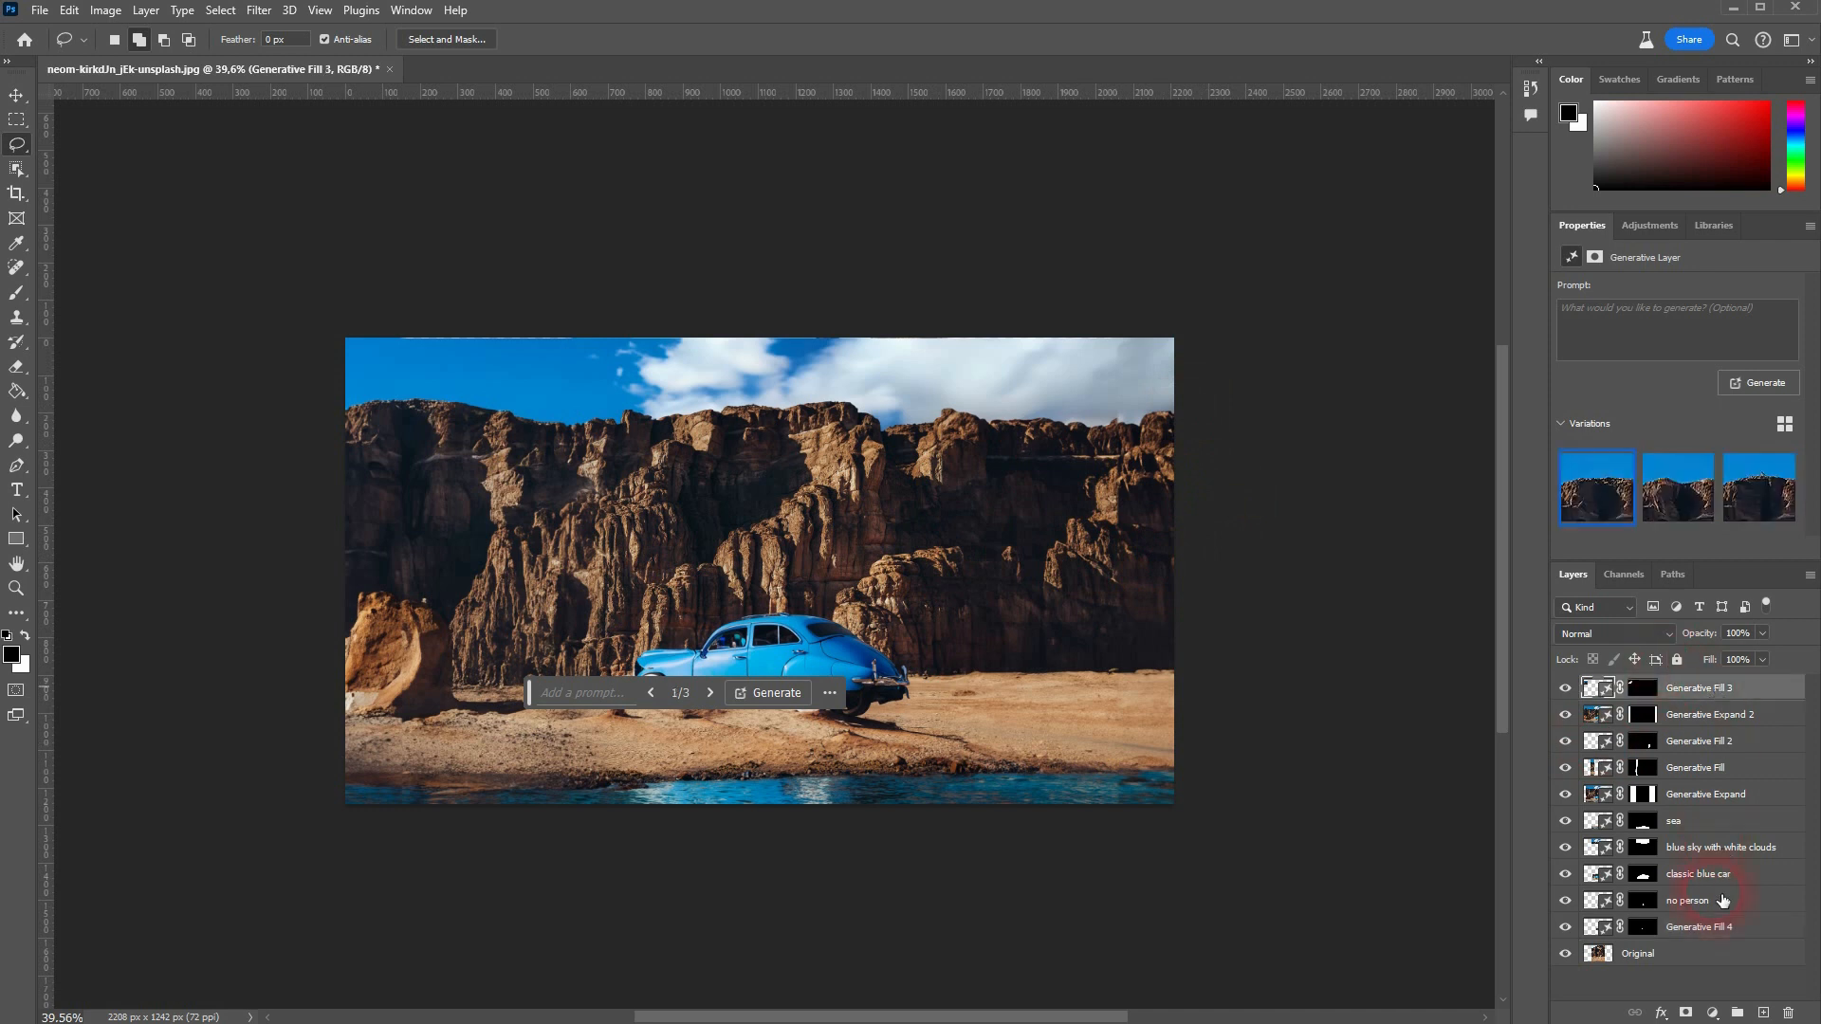
{"action": "left_click", "coordinate": [1719, 928]}
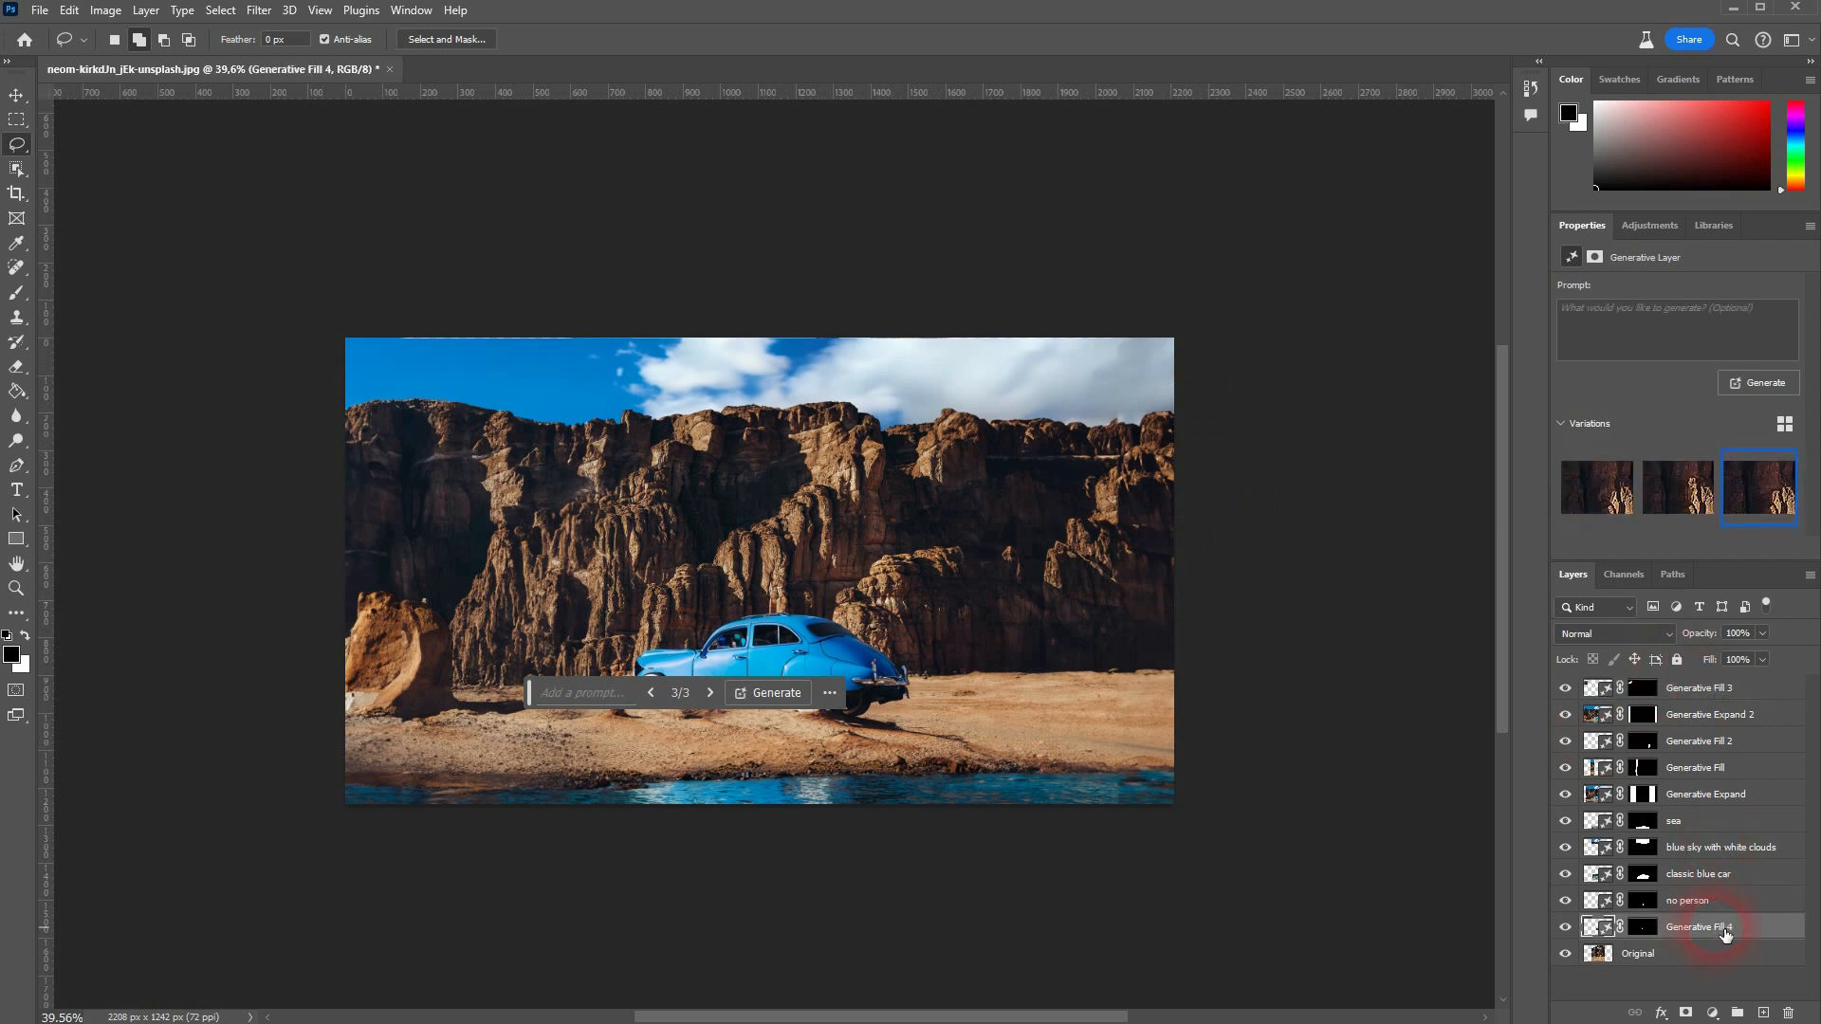
{"action": "left_click", "coordinate": [1789, 1011]}
{"action": "left_click", "coordinate": [821, 386]}
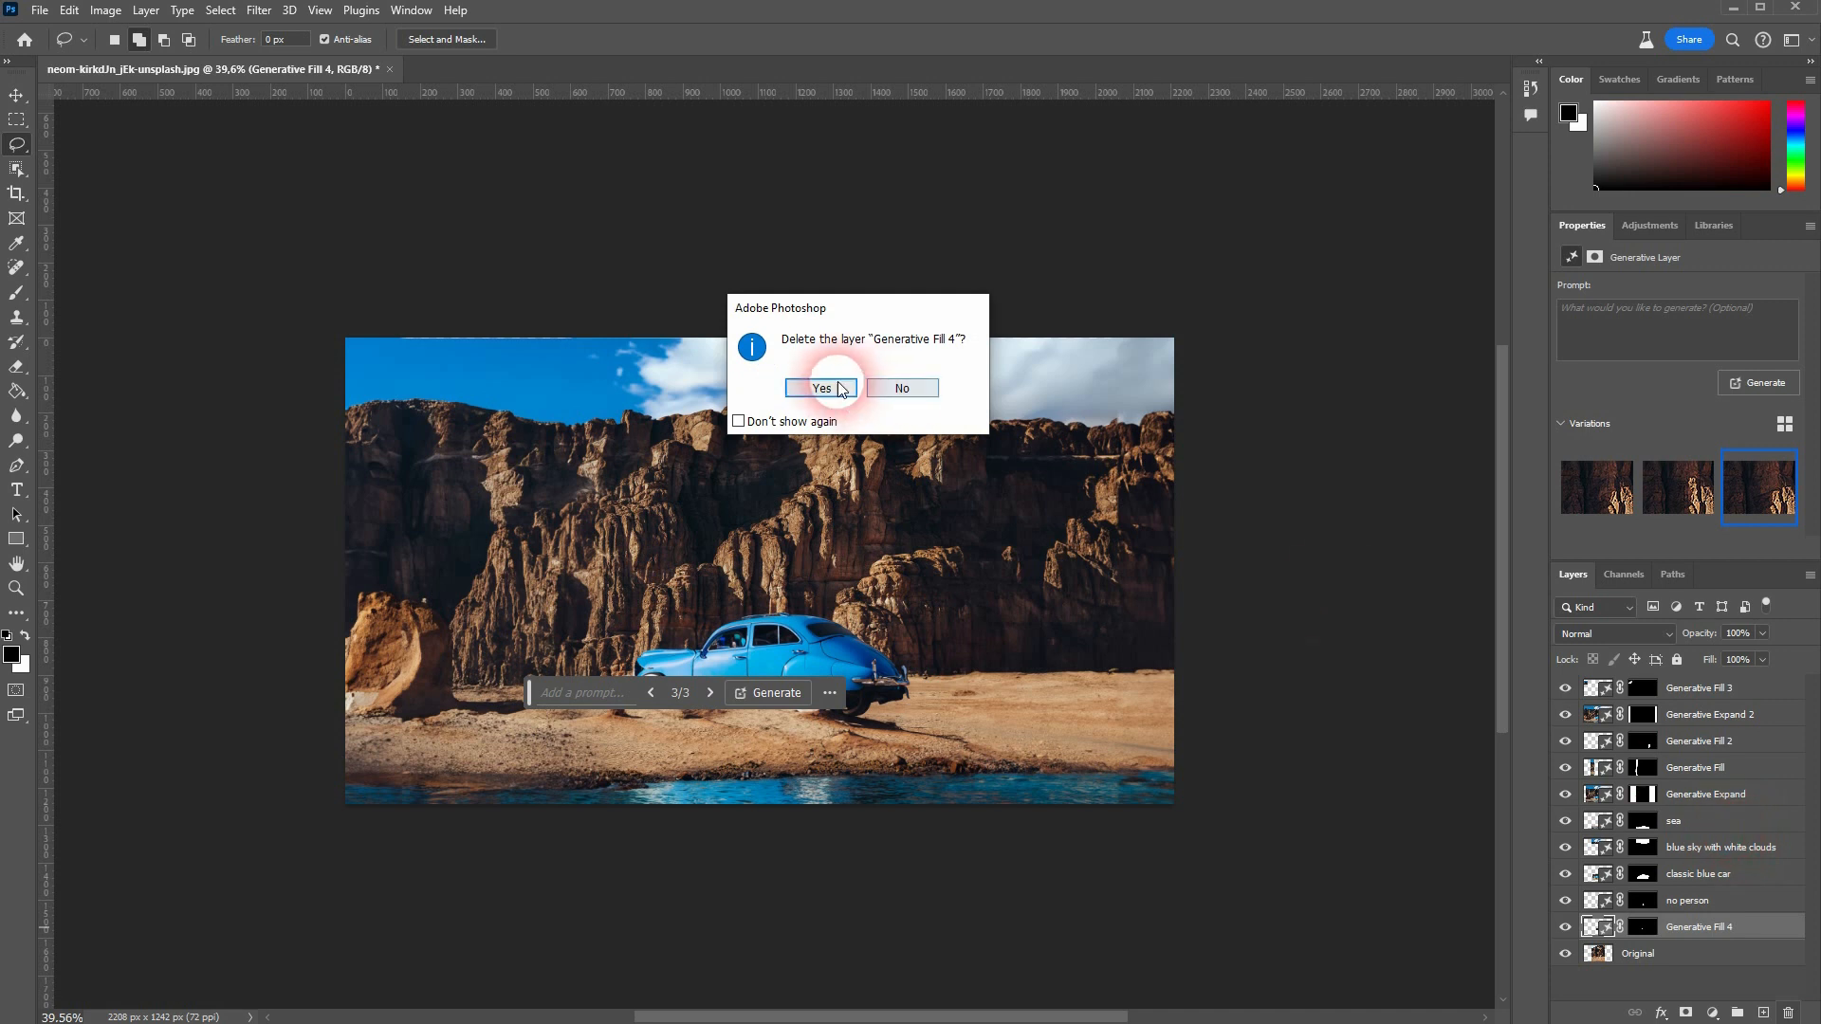
- With the topmost Generative Fill 3 layer selected, lasso the glass of the car's front side window and generatively fill it without a prompt
{"action": "left_click", "coordinate": [1720, 691]}
{"action": "scroll", "coordinate": [775, 651], "scroll_direction": "up", "scroll_amount": 5}
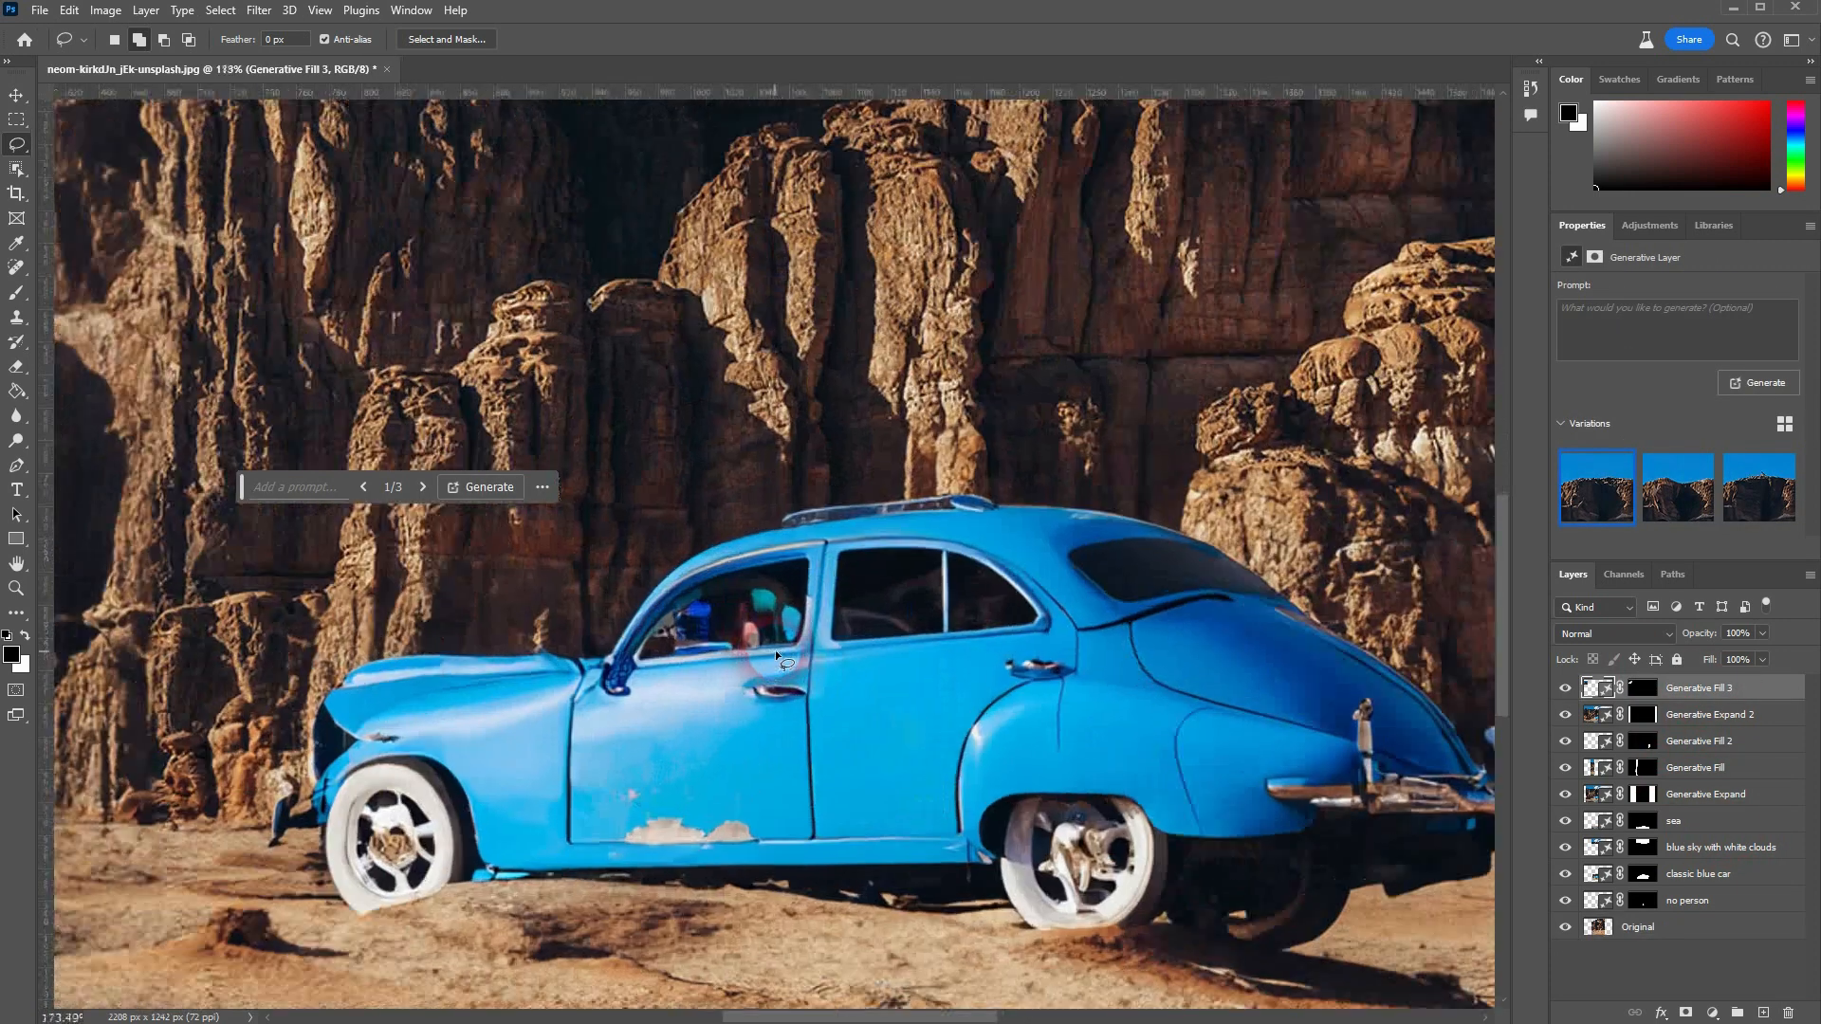
{"action": "scroll", "coordinate": [776, 651], "scroll_direction": "up", "scroll_amount": 3}
{"action": "left_click_drag", "start_coordinate": [800, 483], "coordinate": [561, 547]}
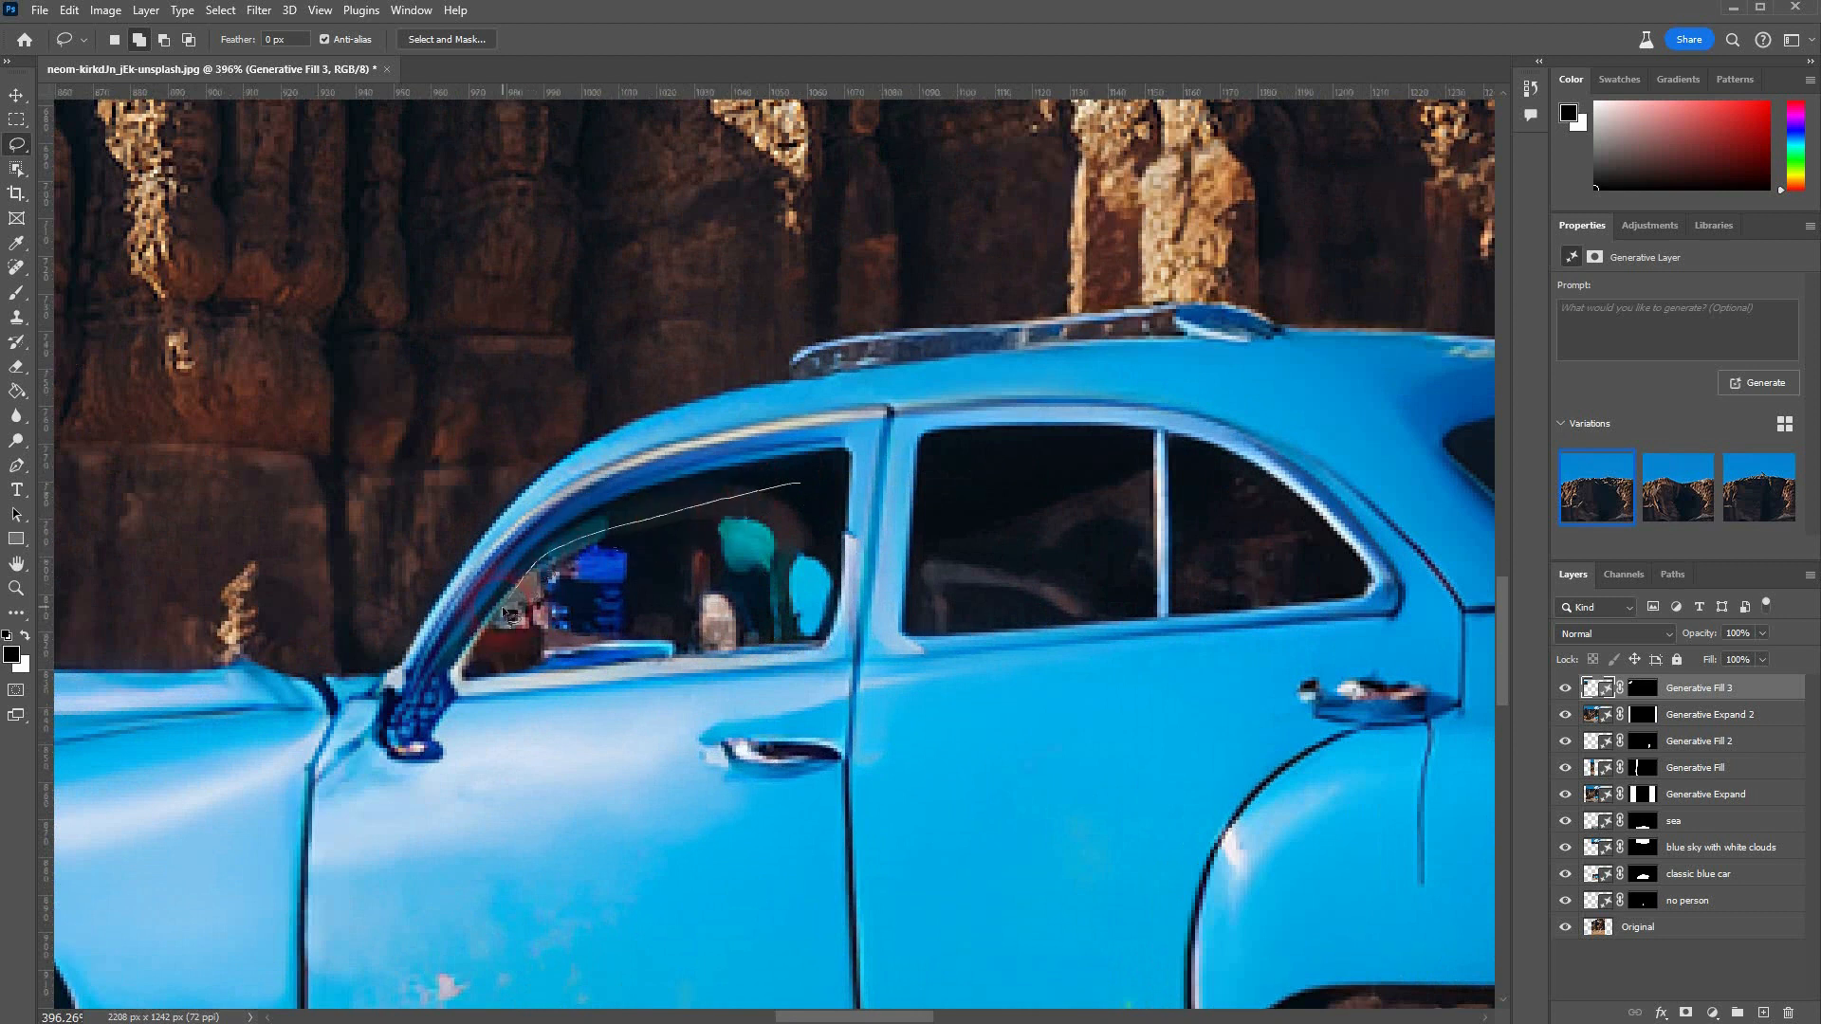
{"action": "mouse_move", "coordinate": [728, 653]}
{"action": "left_mouse_down"}
{"action": "mouse_move", "coordinate": [830, 637]}
{"action": "mouse_move", "coordinate": [833, 550]}
{"action": "mouse_move", "coordinate": [799, 484]}
{"action": "left_mouse_up"}
{"action": "left_click", "coordinate": [518, 698]}
{"action": "left_click", "coordinate": [841, 692]}
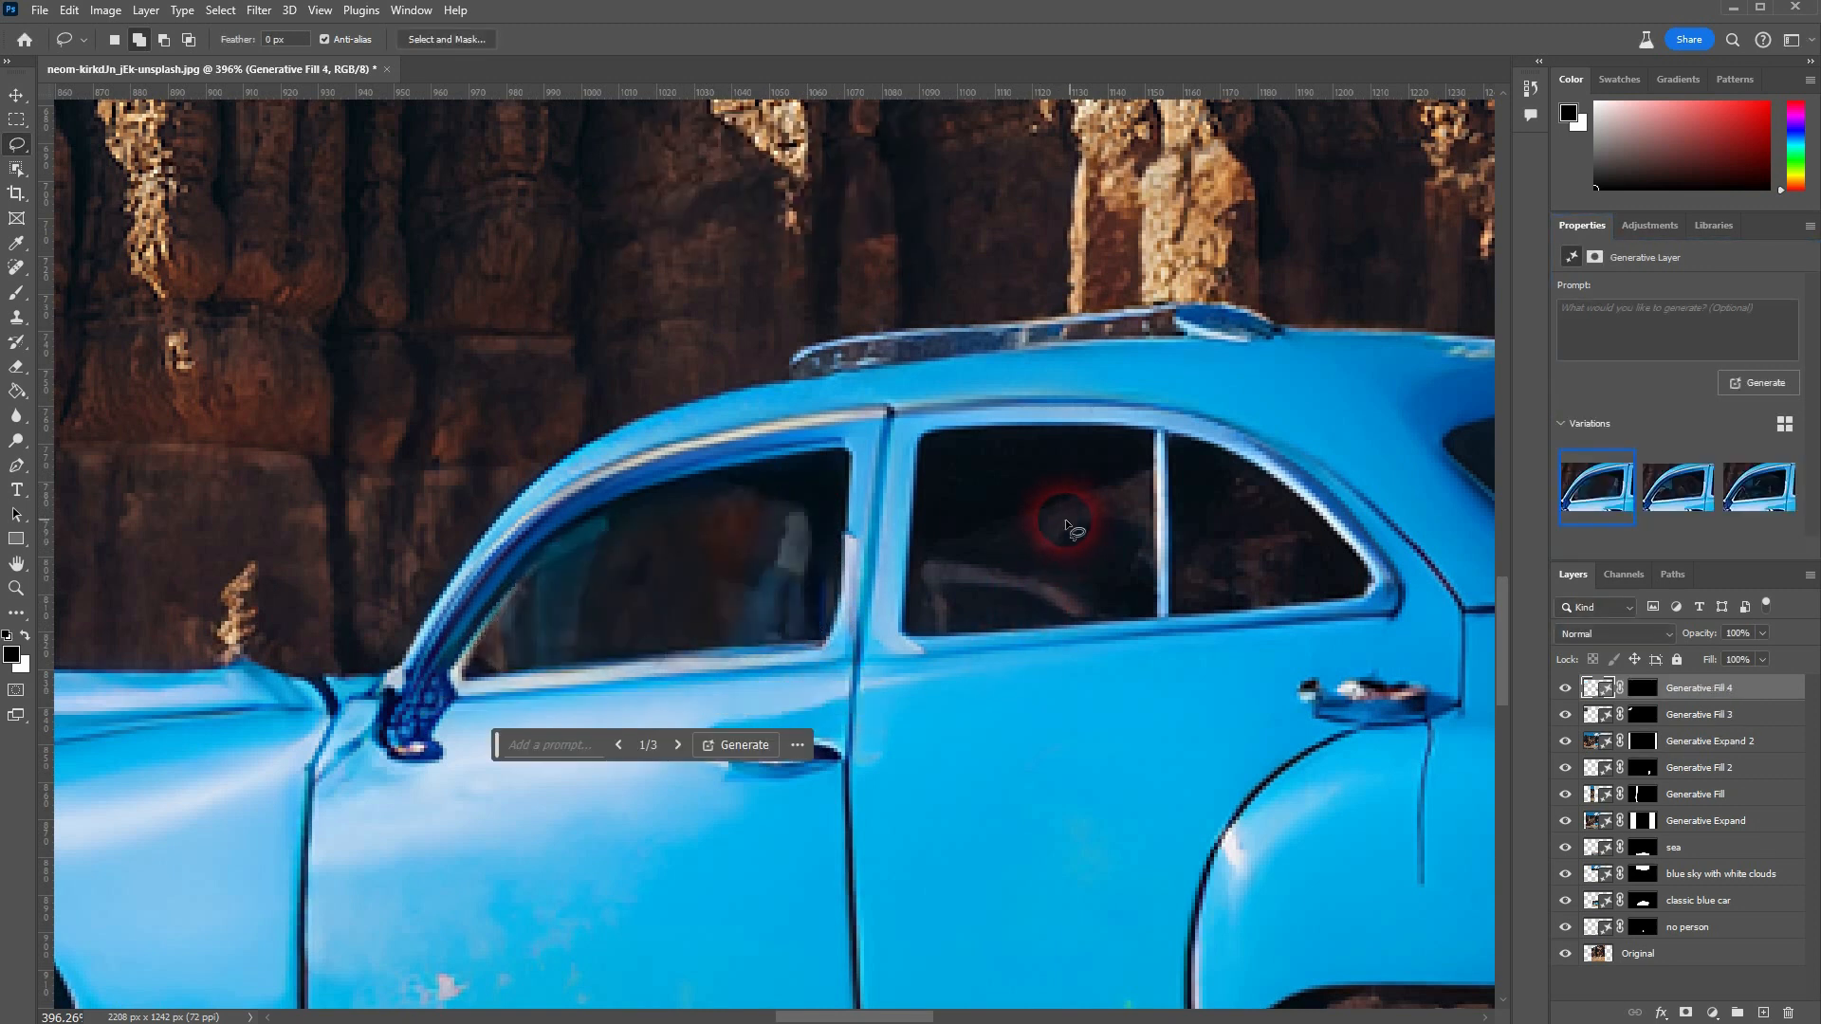
- Compare the three variations of the car window fill, choose the first one, and check it in the whole image
{"action": "left_click", "coordinate": [678, 746]}
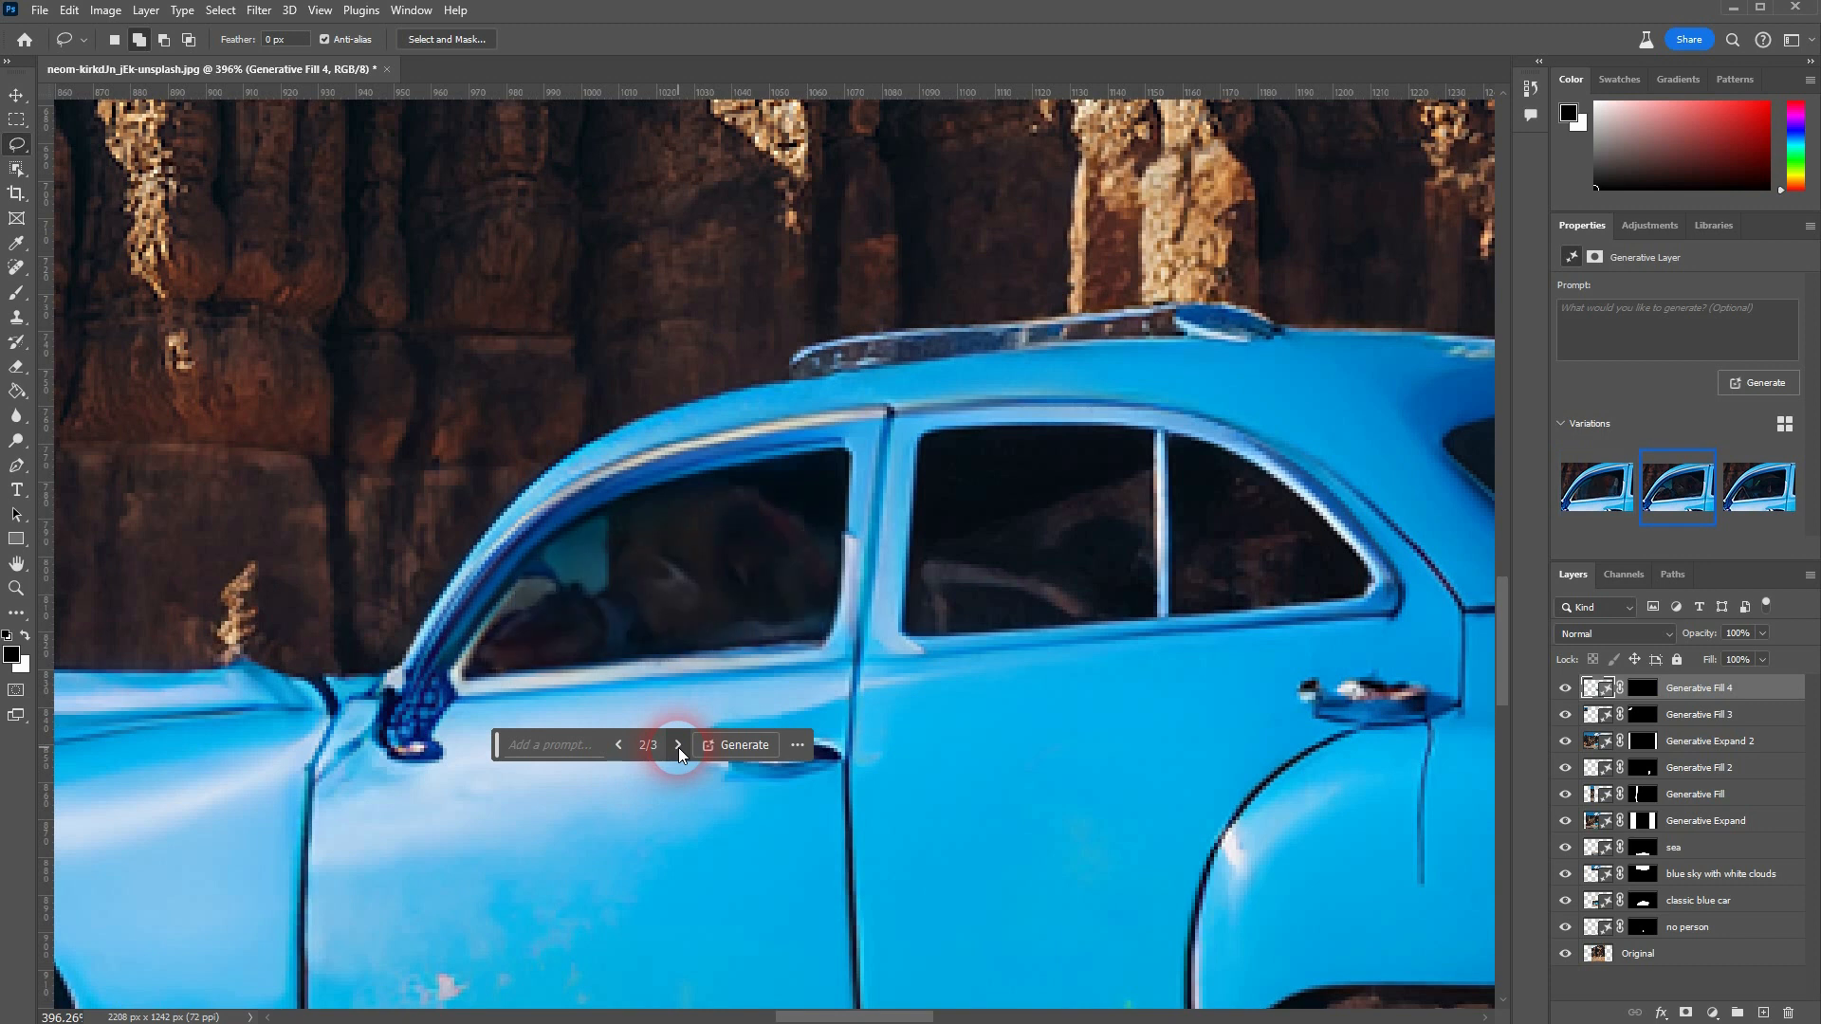
{"action": "left_click", "coordinate": [679, 746]}
{"action": "left_click", "coordinate": [618, 746]}
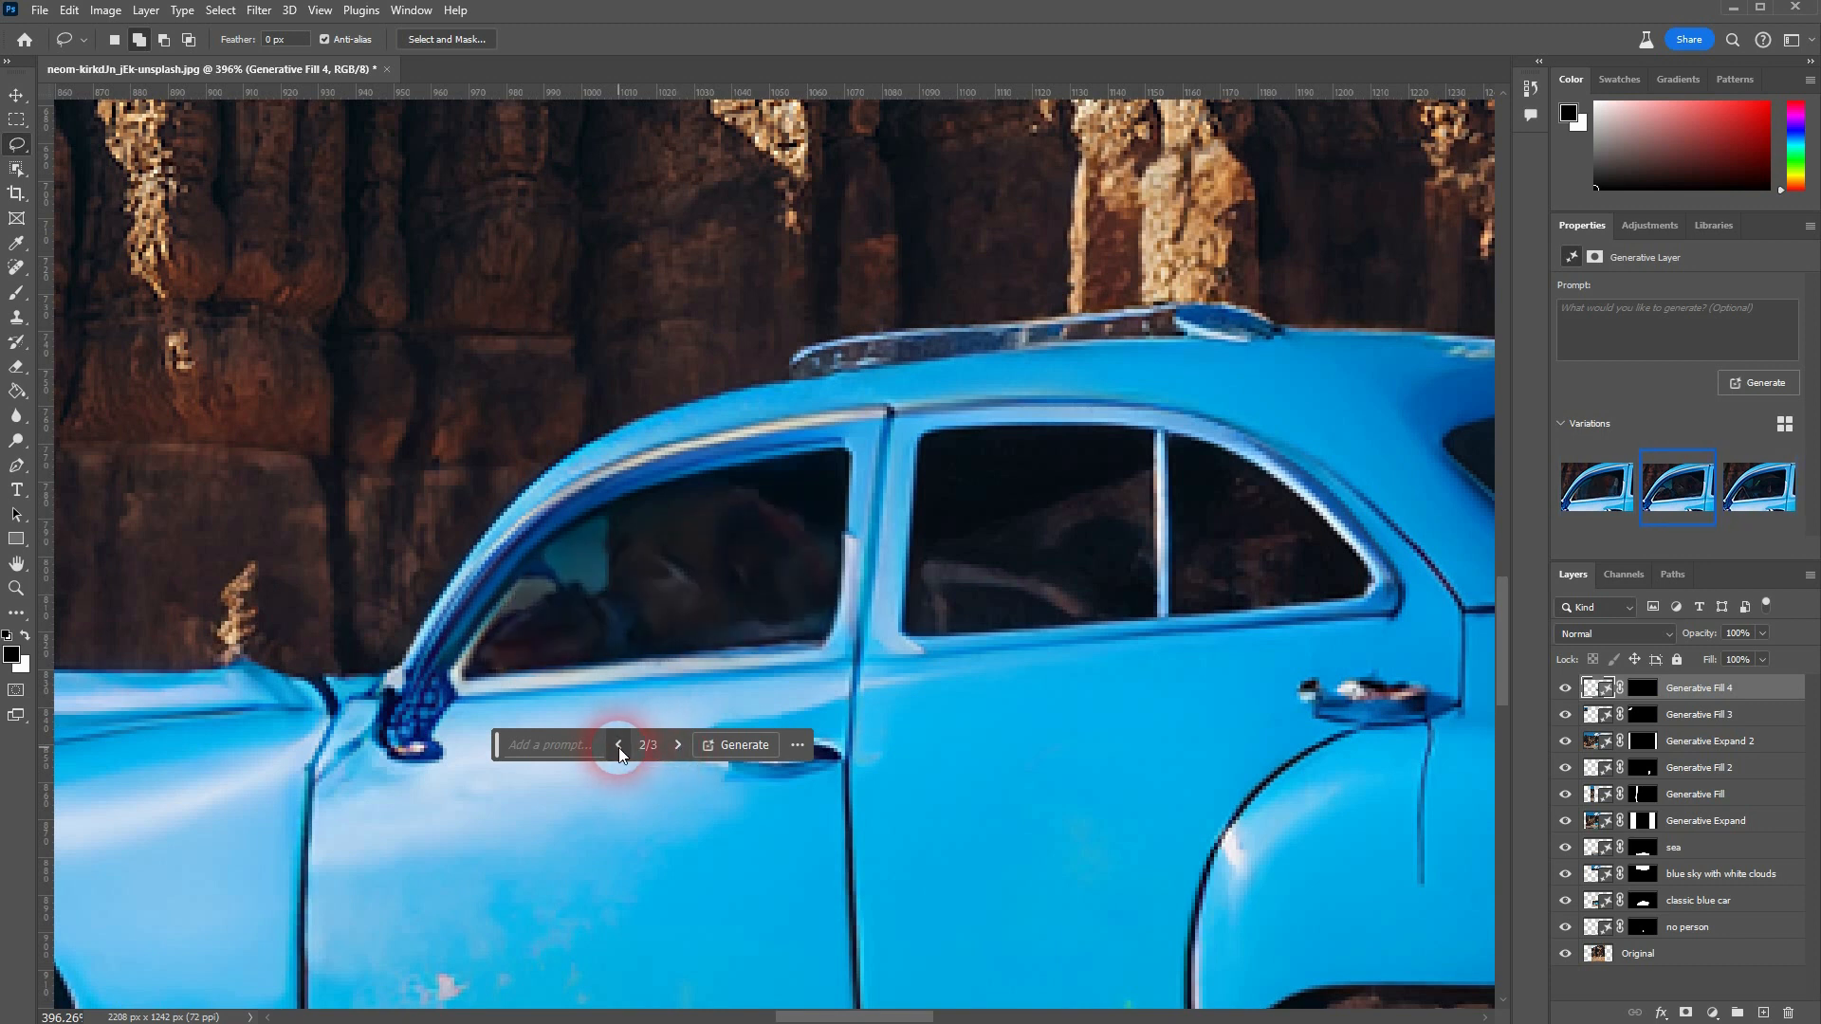
{"action": "left_click", "coordinate": [618, 745]}
{"action": "left_click", "coordinate": [760, 548]}
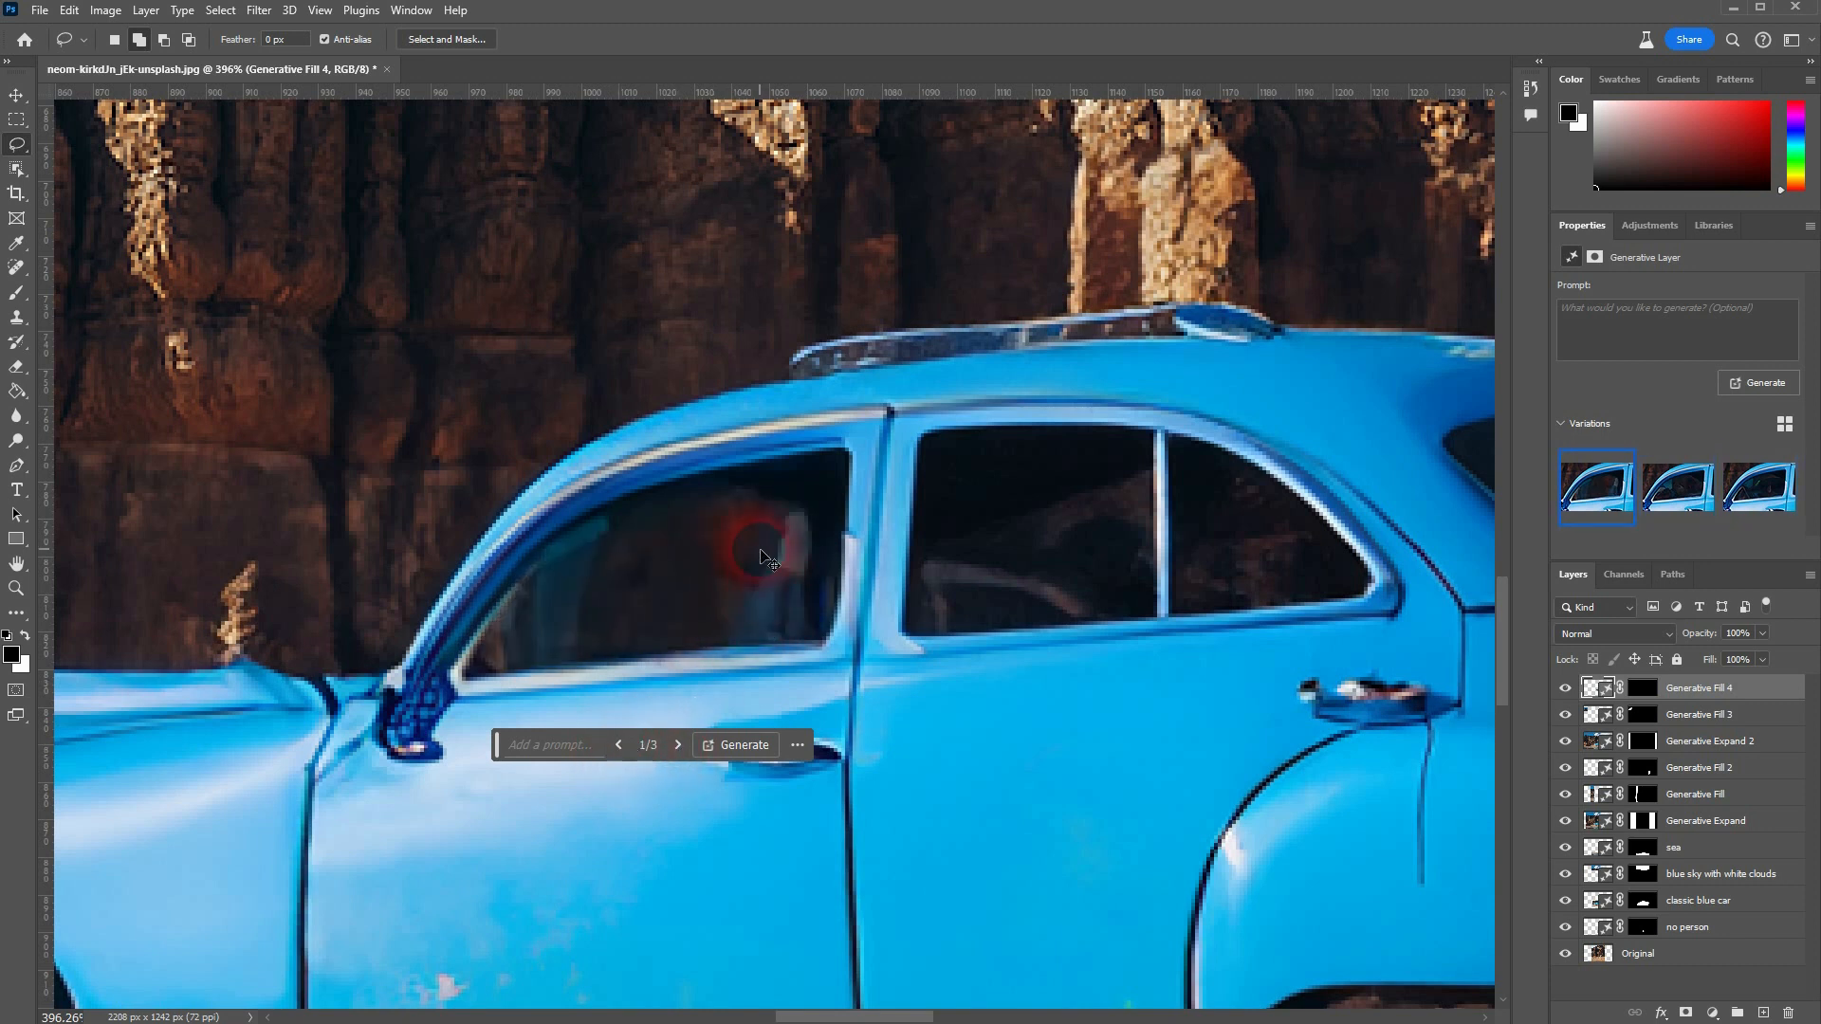
{"action": "key", "text": "ctrl+0"}
{"action": "scroll", "coordinate": [759, 548], "scroll_direction": "down", "scroll_amount": 4}
{"action": "scroll", "coordinate": [760, 548], "scroll_direction": "up", "scroll_amount": 1}
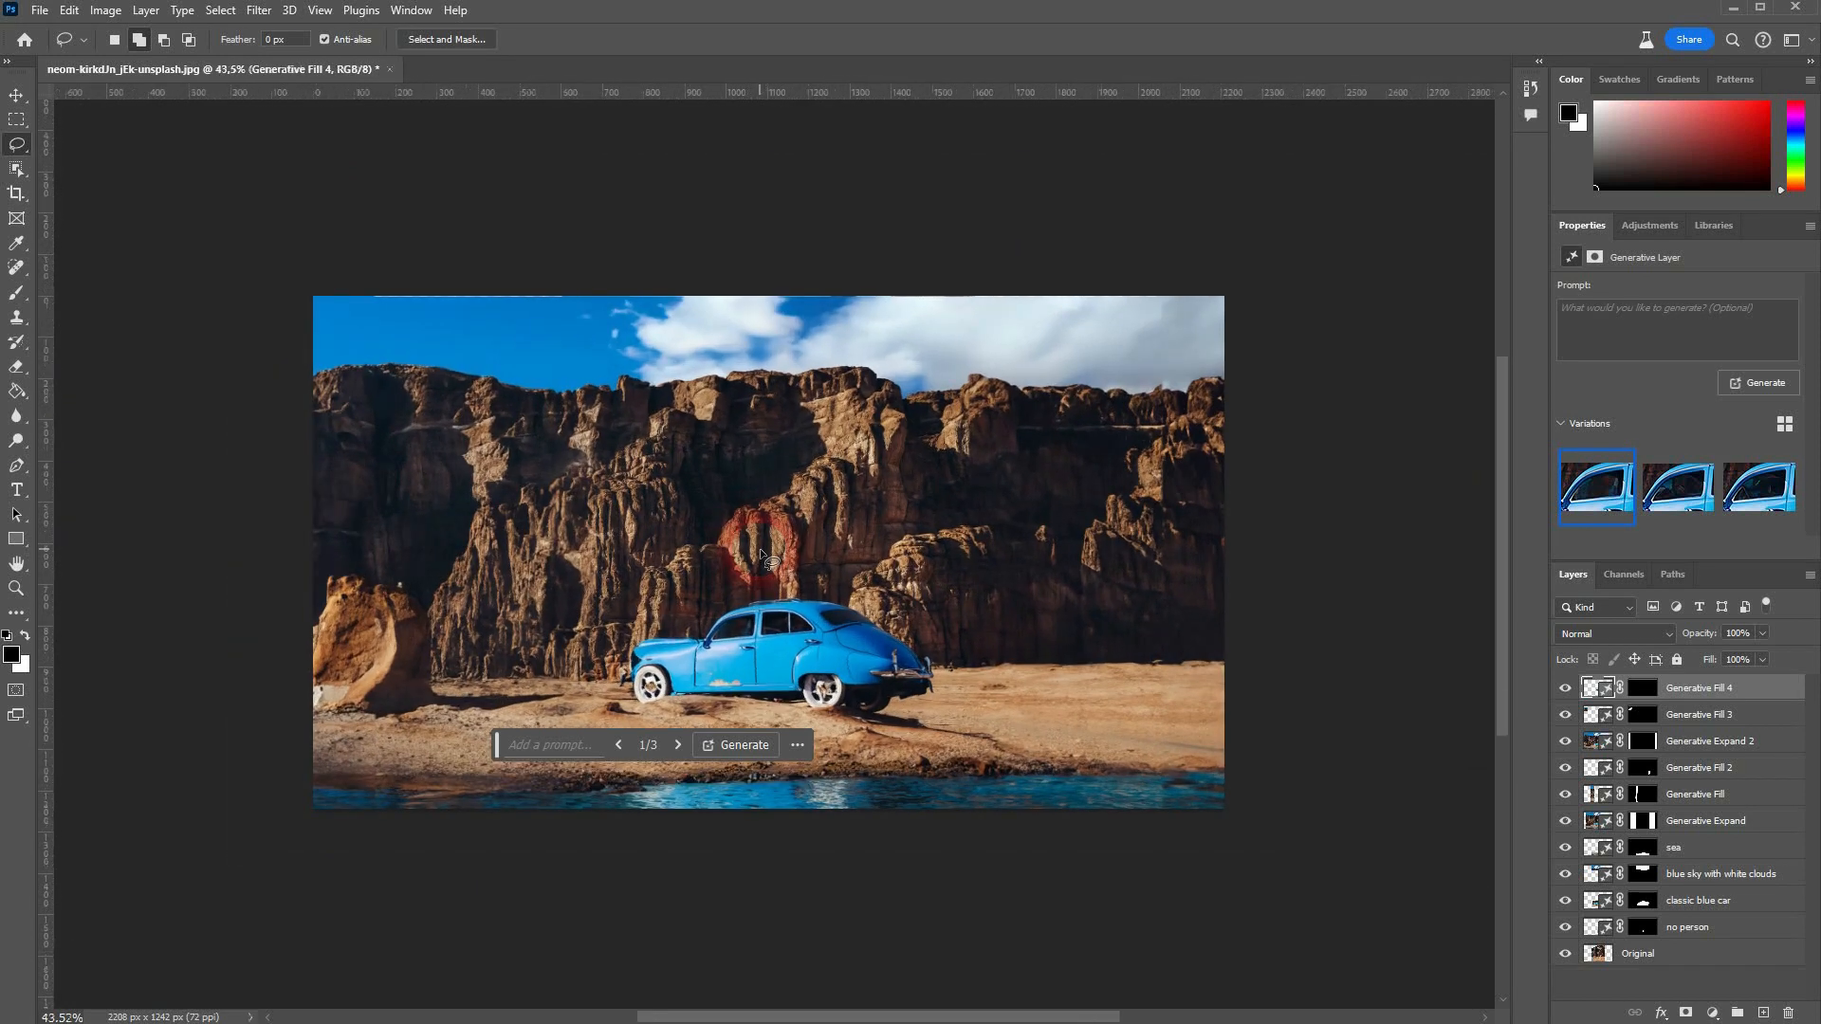
- Compare the final composite with the untouched desert photo by isolating the Original layer, and turn all layers back on
{"action": "left_click", "coordinate": [22, 106]}
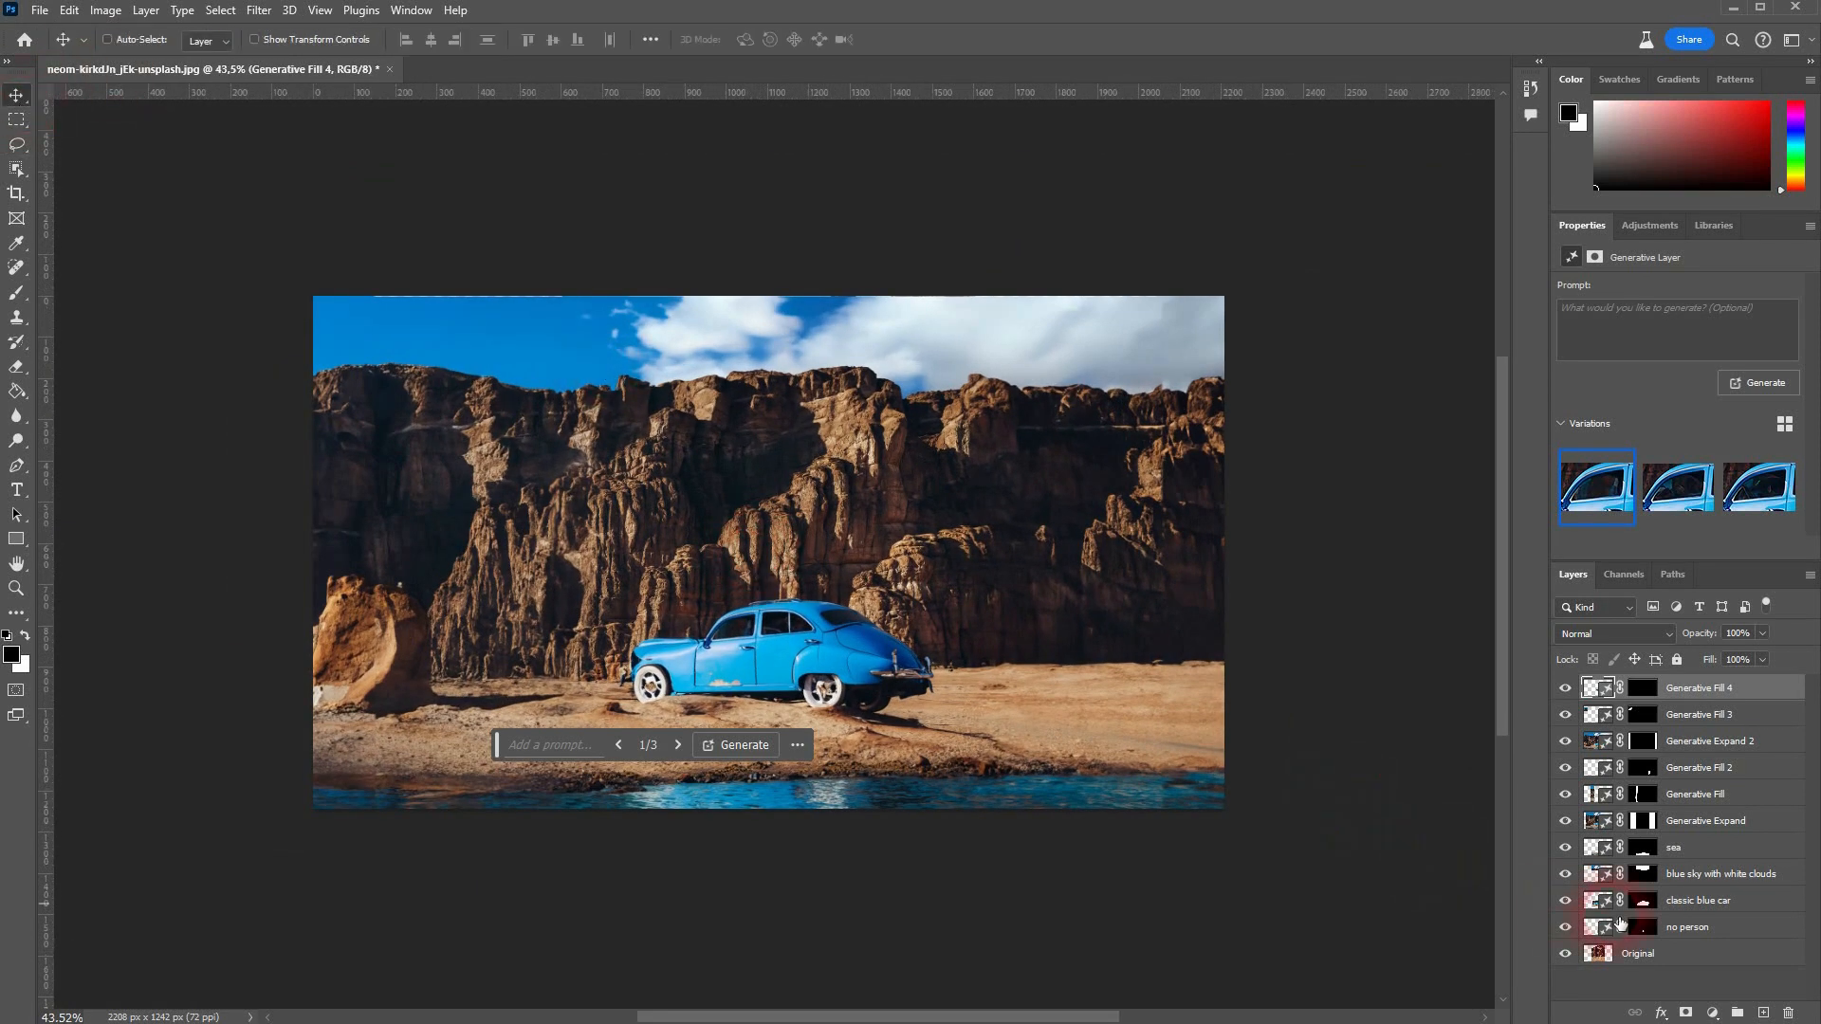
{"action": "left_click", "coordinate": [1673, 964]}
{"action": "left_click", "coordinate": [1567, 956], "text": "alt"}
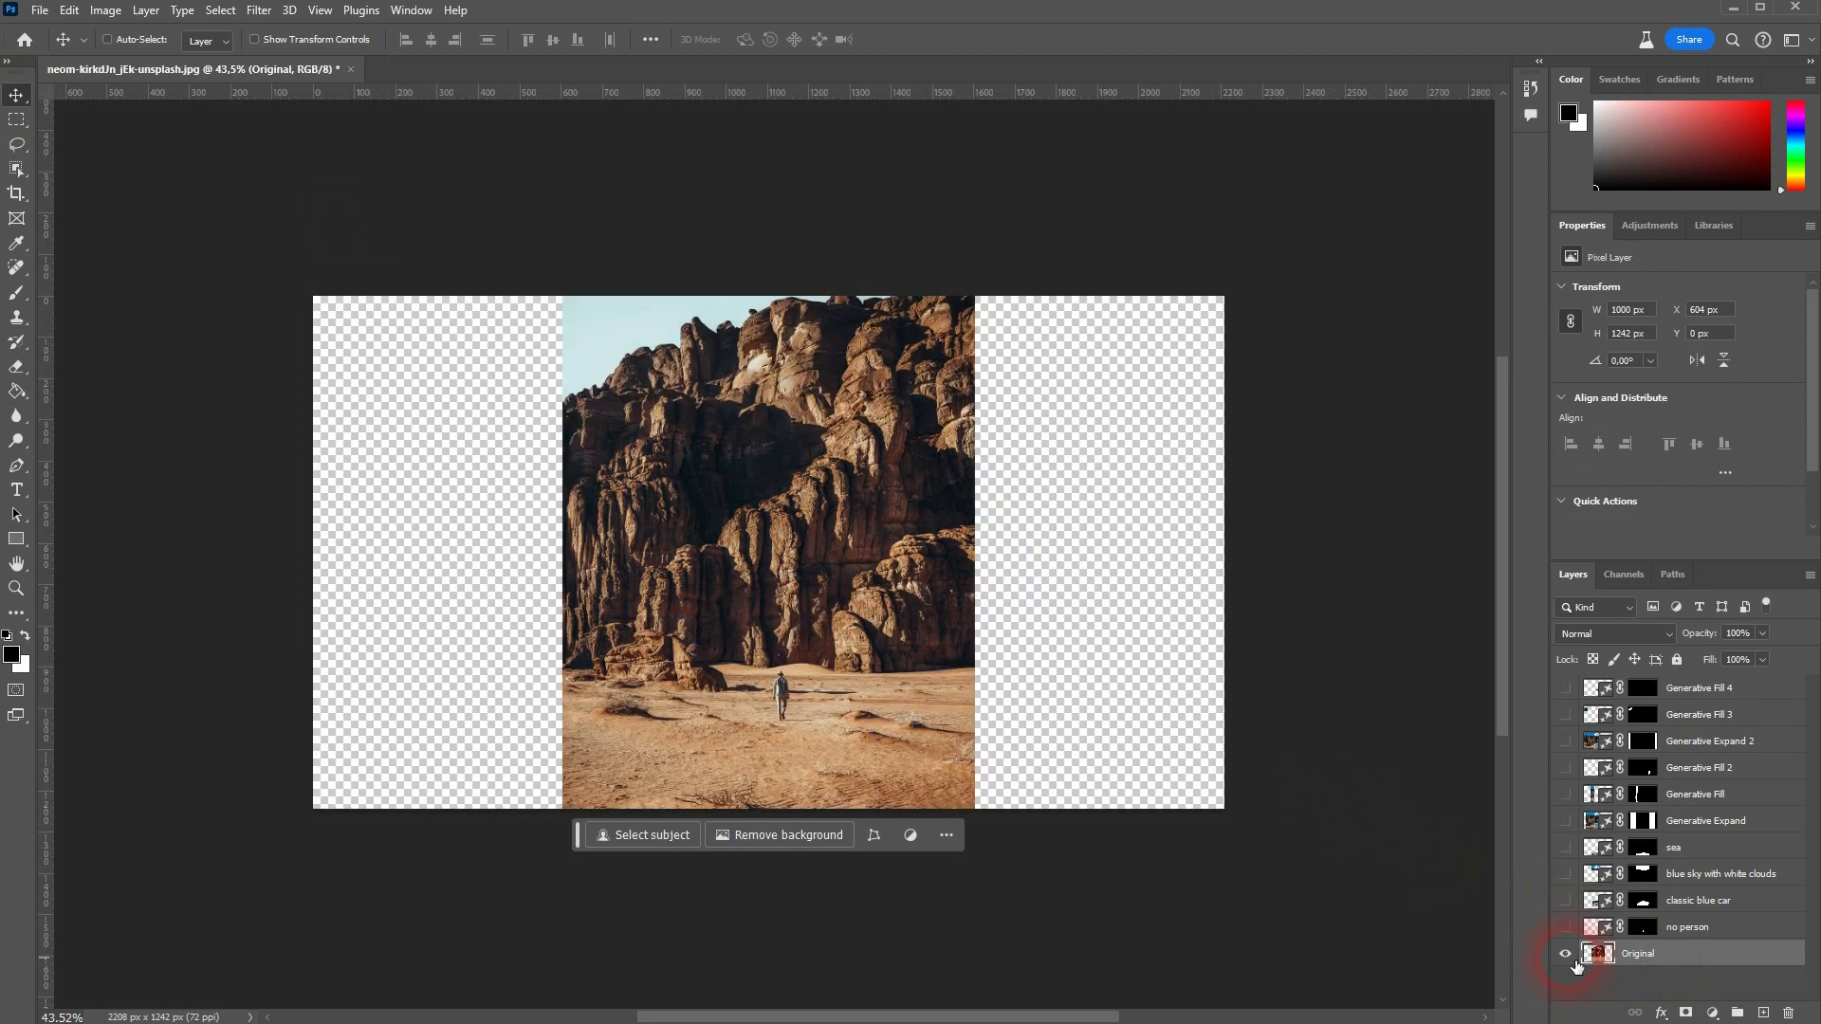
{"action": "left_click", "coordinate": [1569, 958], "text": "alt"}
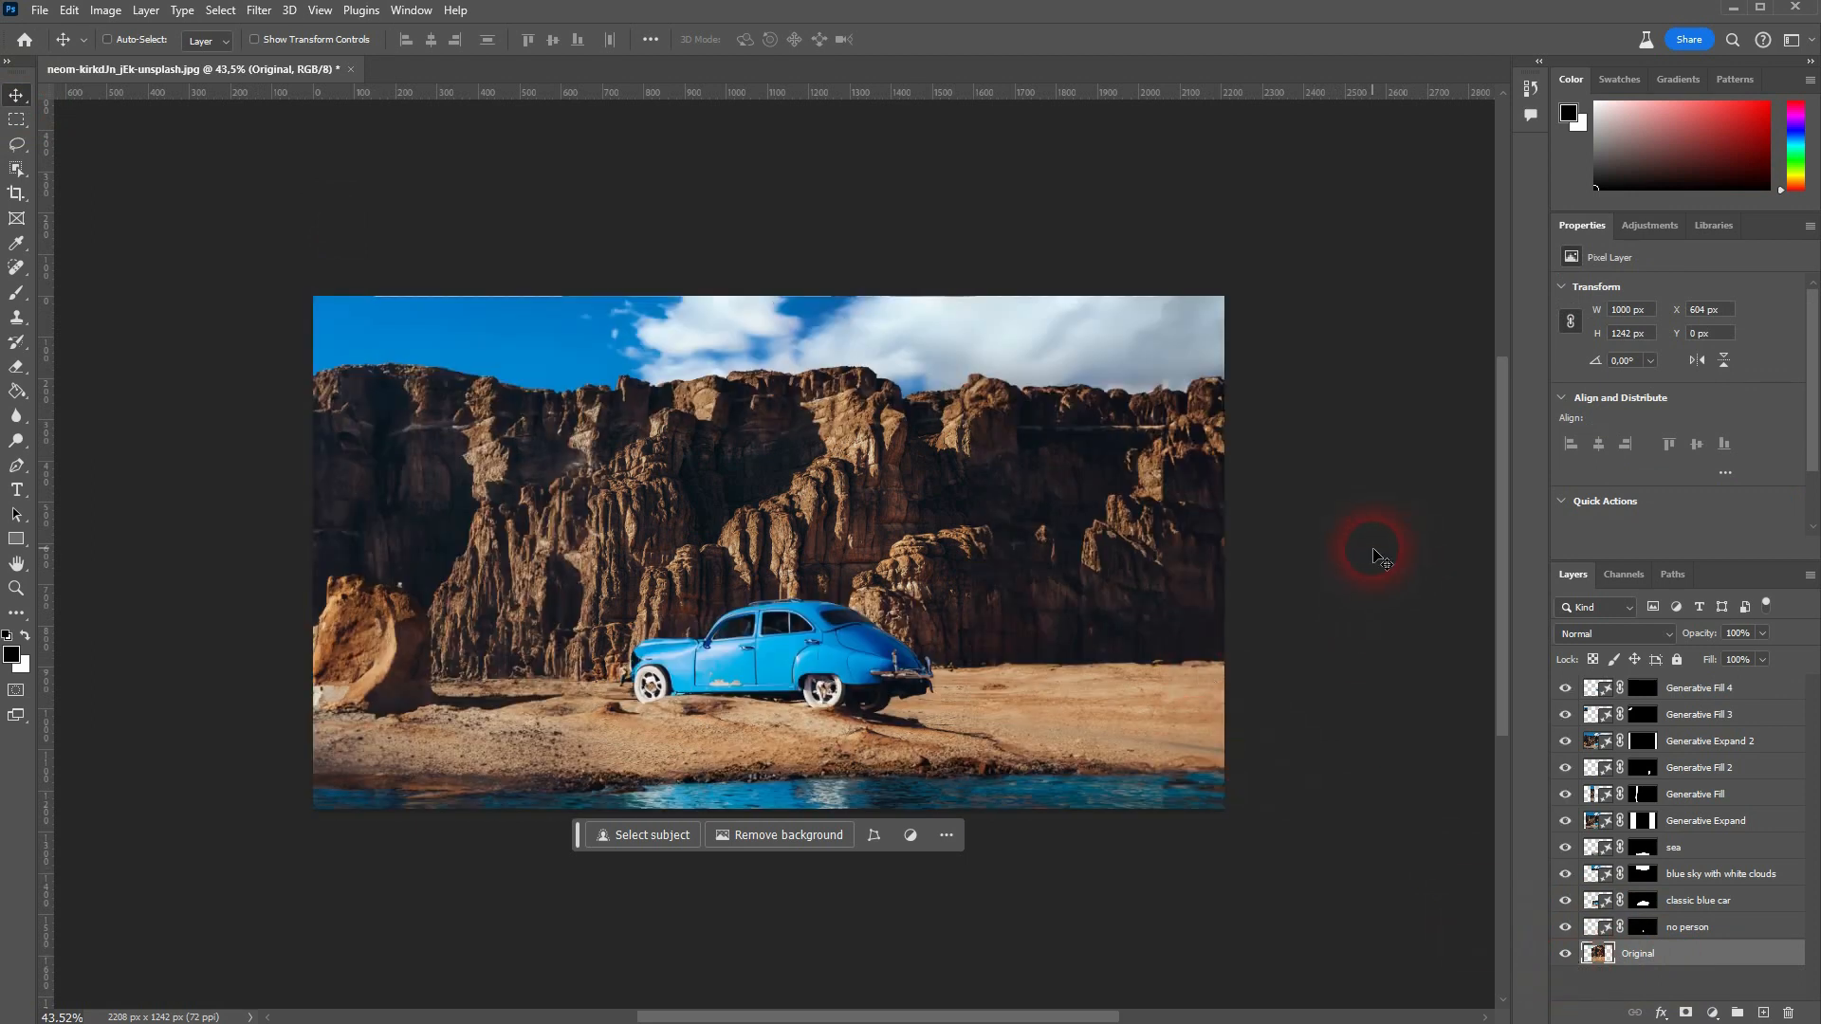